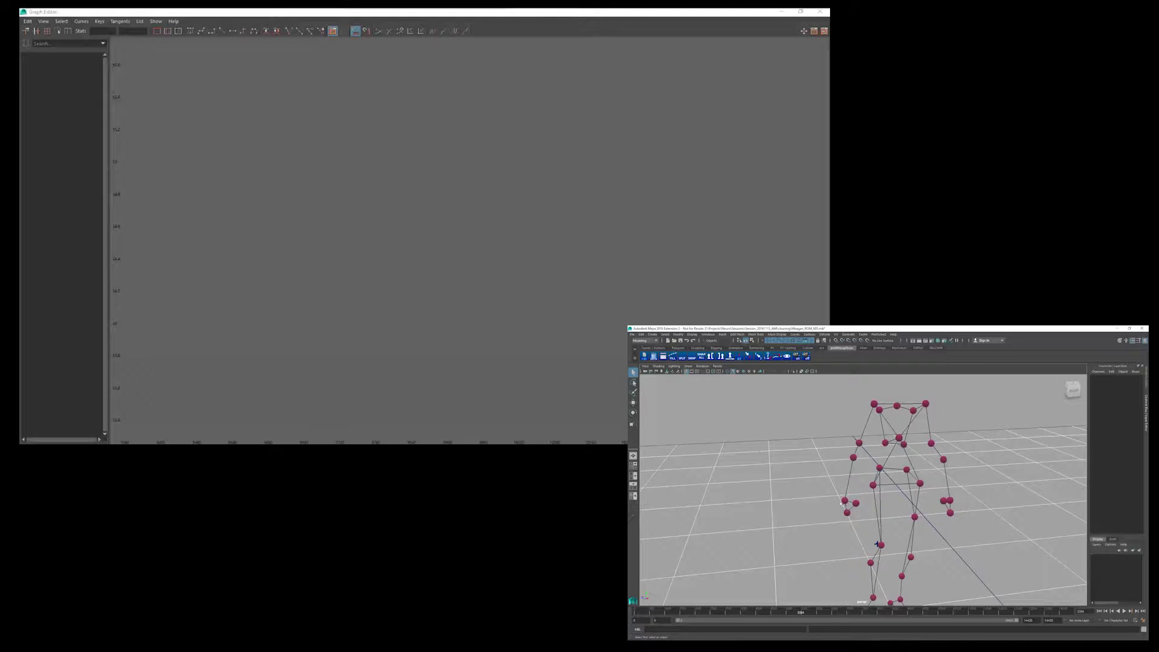
Select the right wrist and hand markers one at a time to check which label each one carries.
{"action": "left_click", "coordinate": [844, 500]}
{"action": "left_click", "coordinate": [856, 503]}
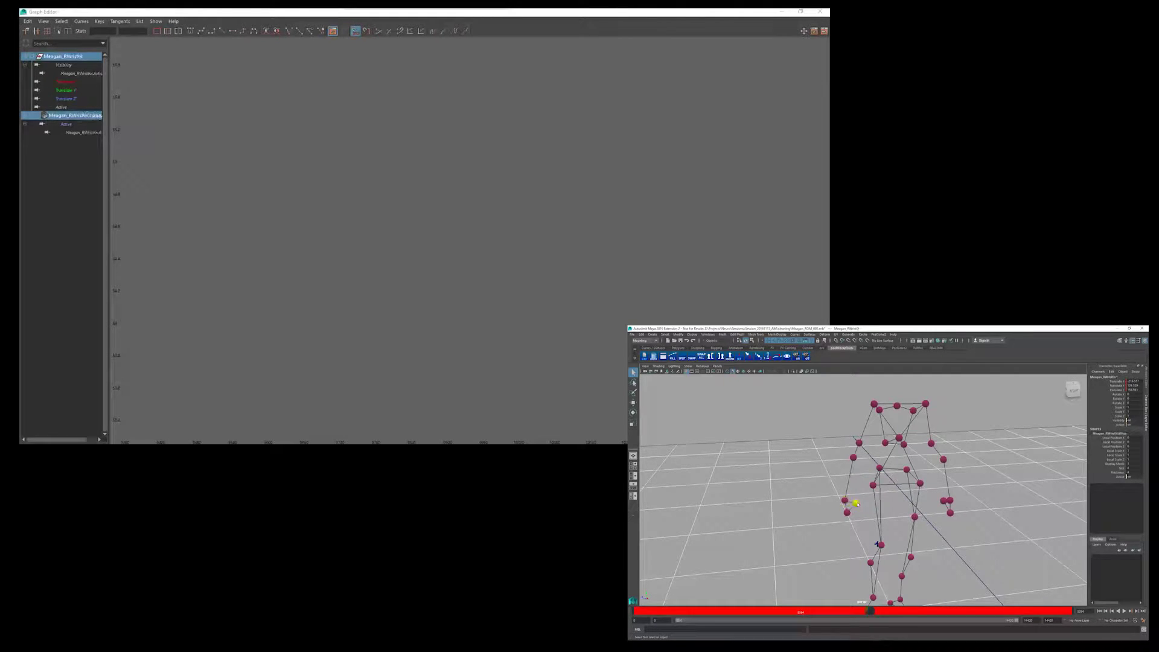
{"action": "left_click", "coordinate": [865, 524]}
{"action": "scroll", "coordinate": [873, 540], "scroll_direction": "up", "scroll_amount": 5}
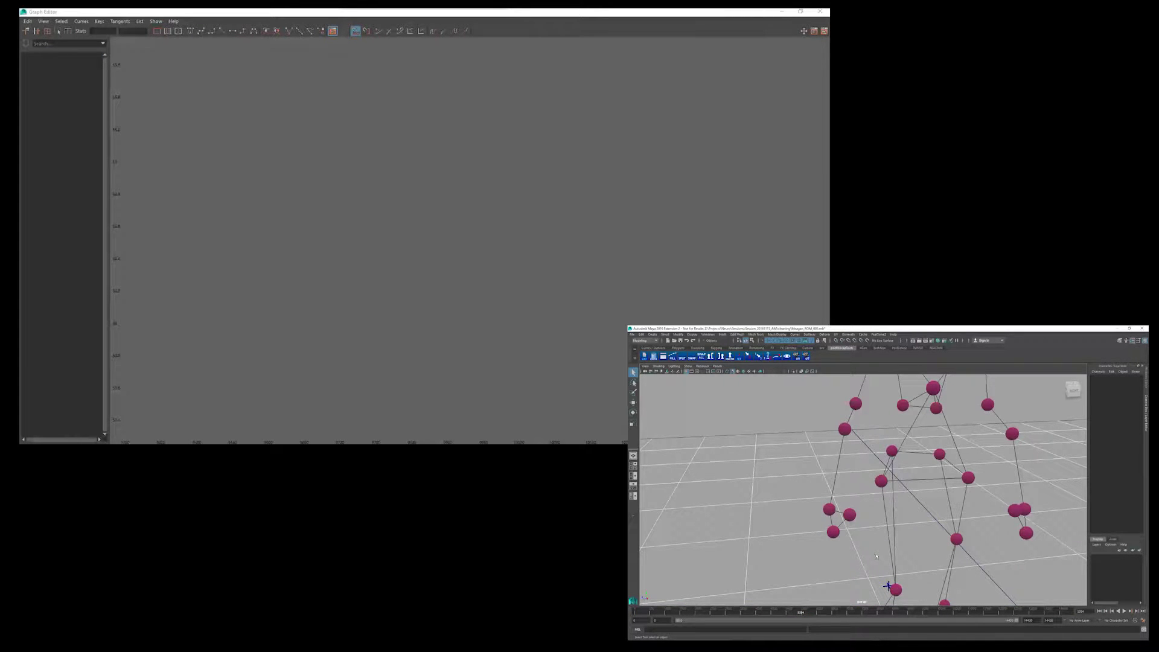
{"action": "left_click_drag", "start_coordinate": [873, 555], "coordinate": [885, 554], "text": "alt"}
{"action": "left_click", "coordinate": [832, 510]}
{"action": "left_click", "coordinate": [854, 515]}
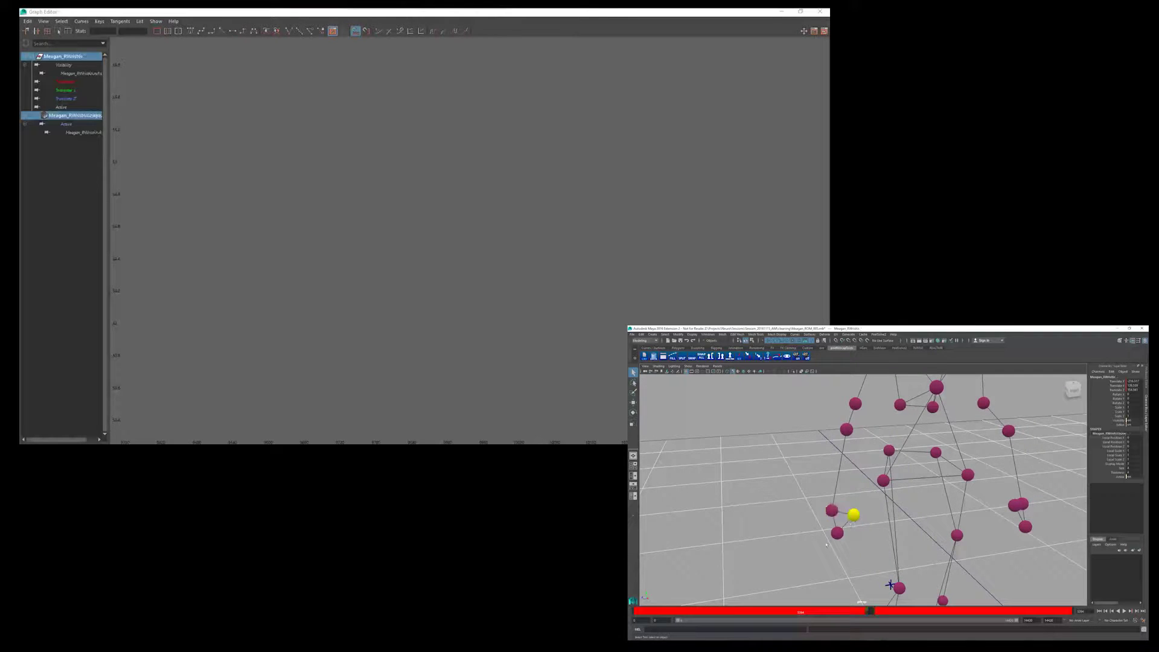
{"action": "left_click", "coordinate": [838, 532]}
{"action": "left_click", "coordinate": [886, 552]}
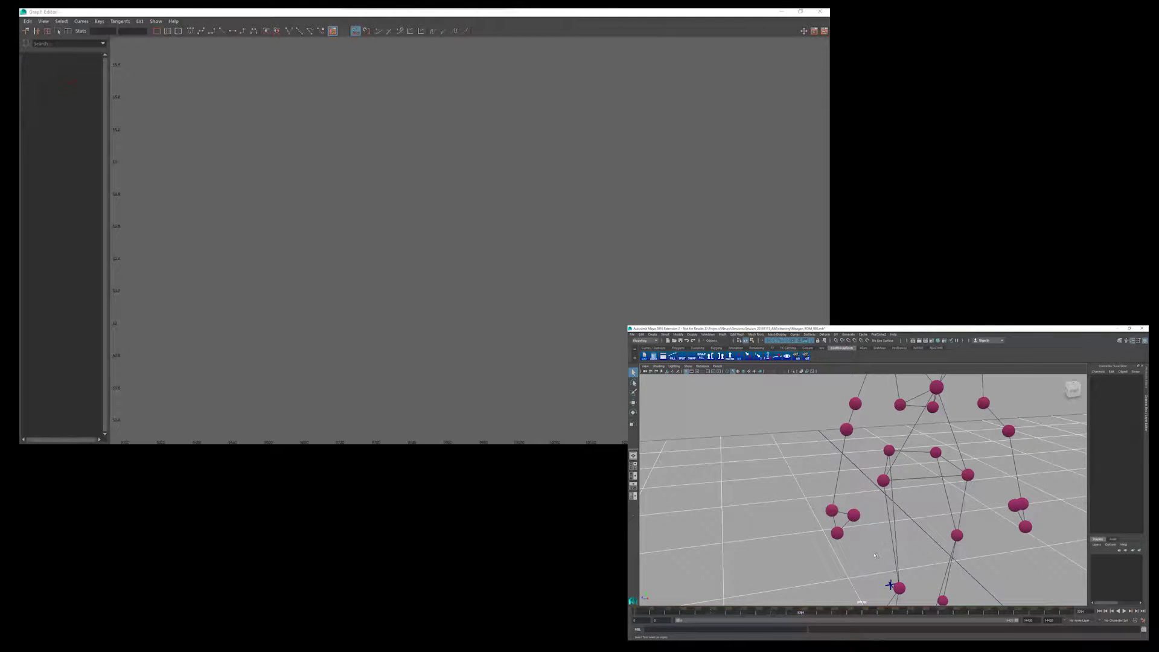
Inspect the outer right elbow marker and the surrounding right wrist markers from several viewing angles.
{"action": "mouse_move", "coordinate": [845, 441]}
{"action": "left_mouse_down", "text": "alt"}
{"action": "mouse_move", "coordinate": [942, 483]}
{"action": "mouse_move", "coordinate": [960, 453]}
{"action": "mouse_move", "coordinate": [861, 456]}
{"action": "mouse_move", "coordinate": [865, 447]}
{"action": "mouse_move", "coordinate": [845, 443]}
{"action": "left_mouse_up", "text": "alt"}
{"action": "left_click", "coordinate": [889, 426]}
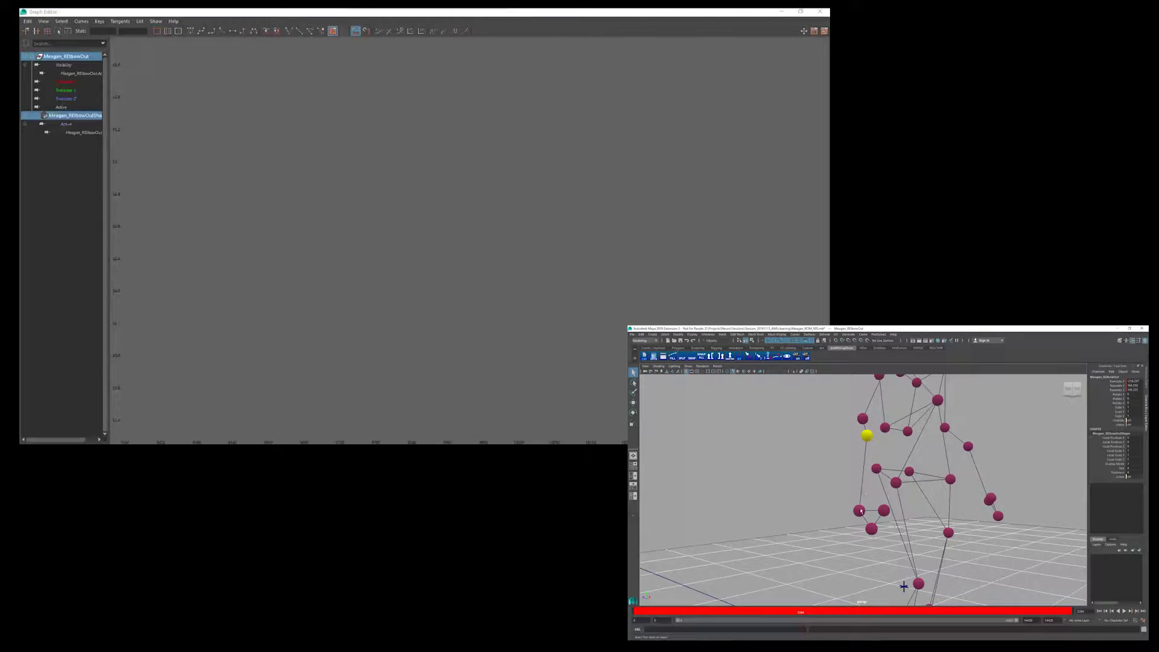
{"action": "left_click", "coordinate": [860, 511]}
{"action": "left_click", "coordinate": [848, 538]}
{"action": "left_click", "coordinate": [871, 531]}
{"action": "left_click", "coordinate": [885, 511]}
{"action": "left_click_drag", "start_coordinate": [906, 526], "coordinate": [881, 513], "text": "alt"}
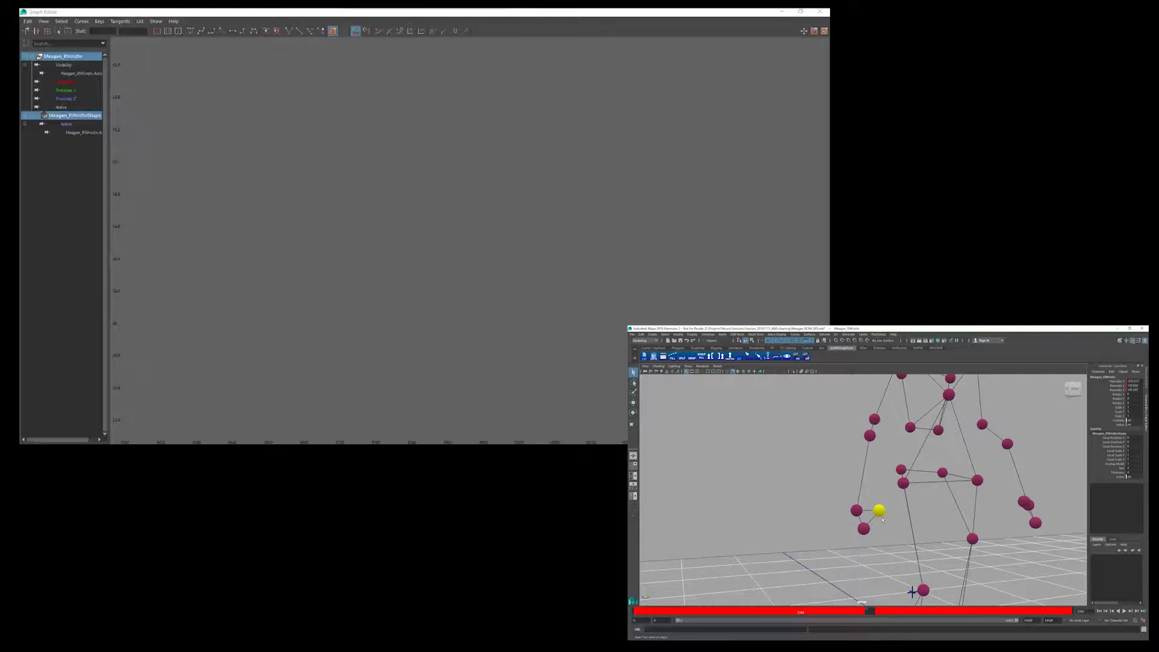
{"action": "left_click_drag", "start_coordinate": [906, 558], "coordinate": [868, 547], "text": "alt"}
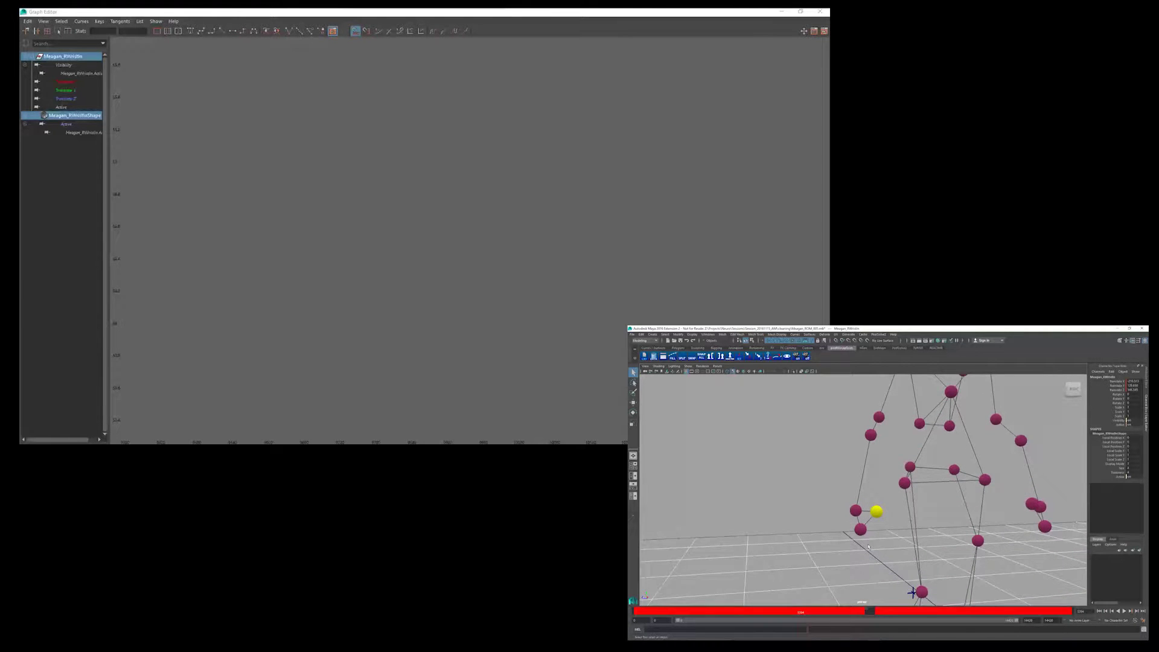
{"action": "left_click_drag", "start_coordinate": [946, 532], "coordinate": [917, 546], "text": "alt"}
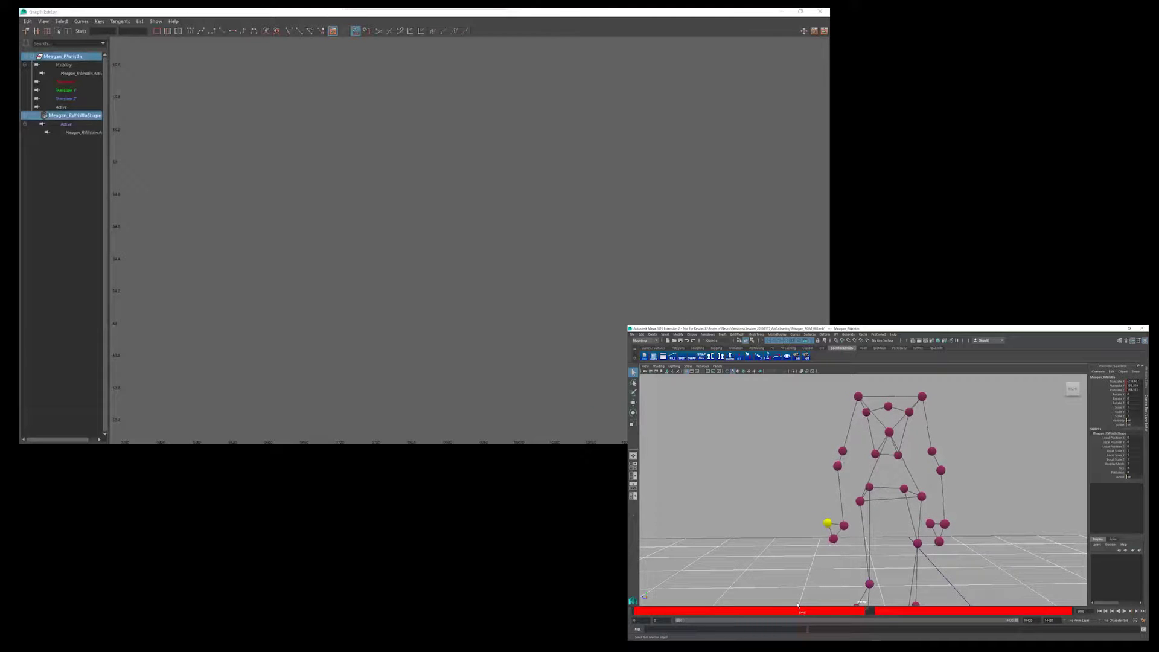
Step between neighbouring frames and reselect the inner-side right wrist marker to compare its label before and after the gap.
{"action": "left_click", "coordinate": [838, 468]}
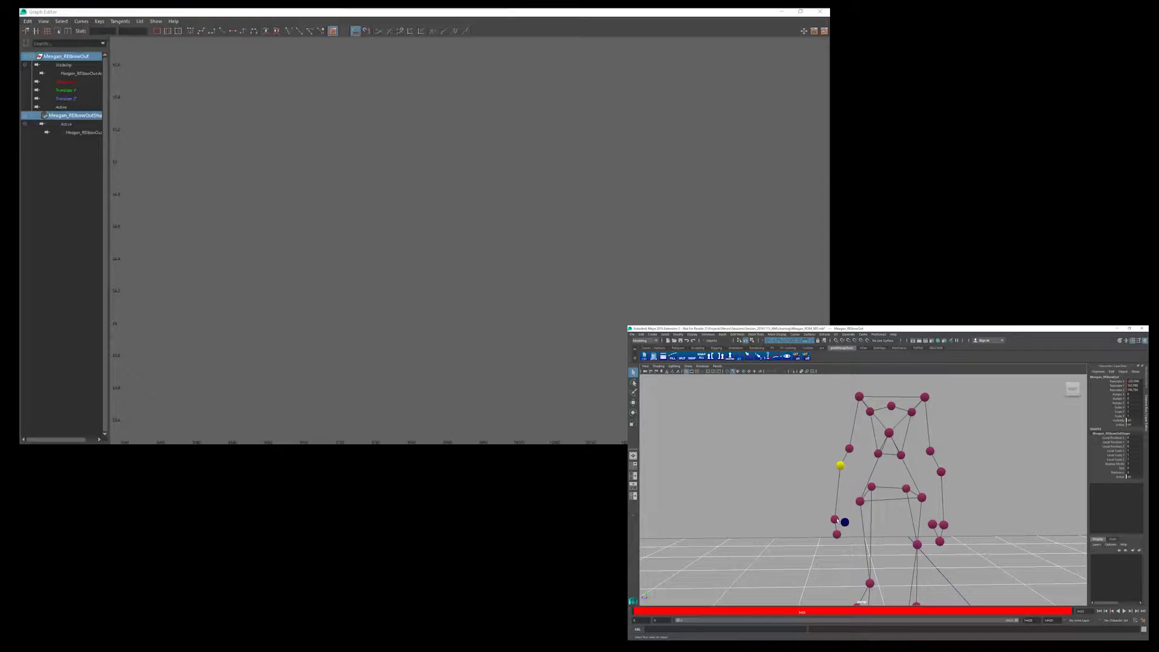
{"action": "key", "text": "alt+comma"}
{"action": "key", "text": "alt+comma"}
{"action": "key", "text": "alt+period"}
{"action": "left_click", "coordinate": [845, 522]}
{"action": "left_click_drag", "start_coordinate": [841, 524], "coordinate": [847, 534], "text": "alt"}
{"action": "left_click", "coordinate": [845, 532]}
{"action": "left_click", "coordinate": [845, 523]}
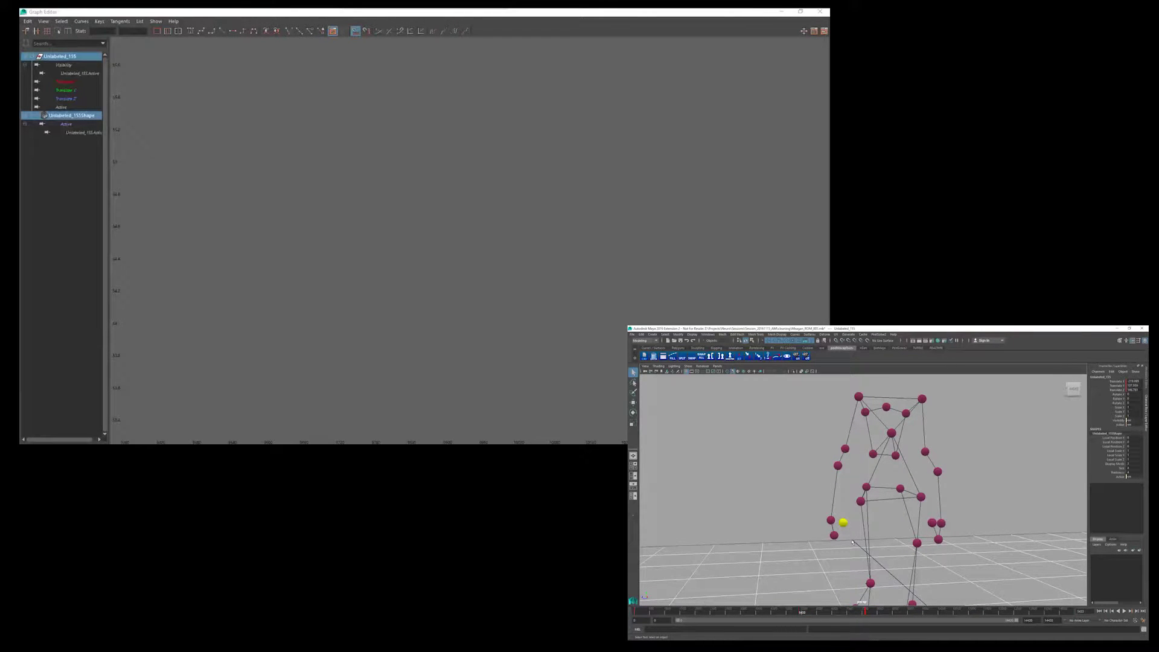
{"action": "key", "text": "alt+period"}
{"action": "left_click", "coordinate": [844, 523]}
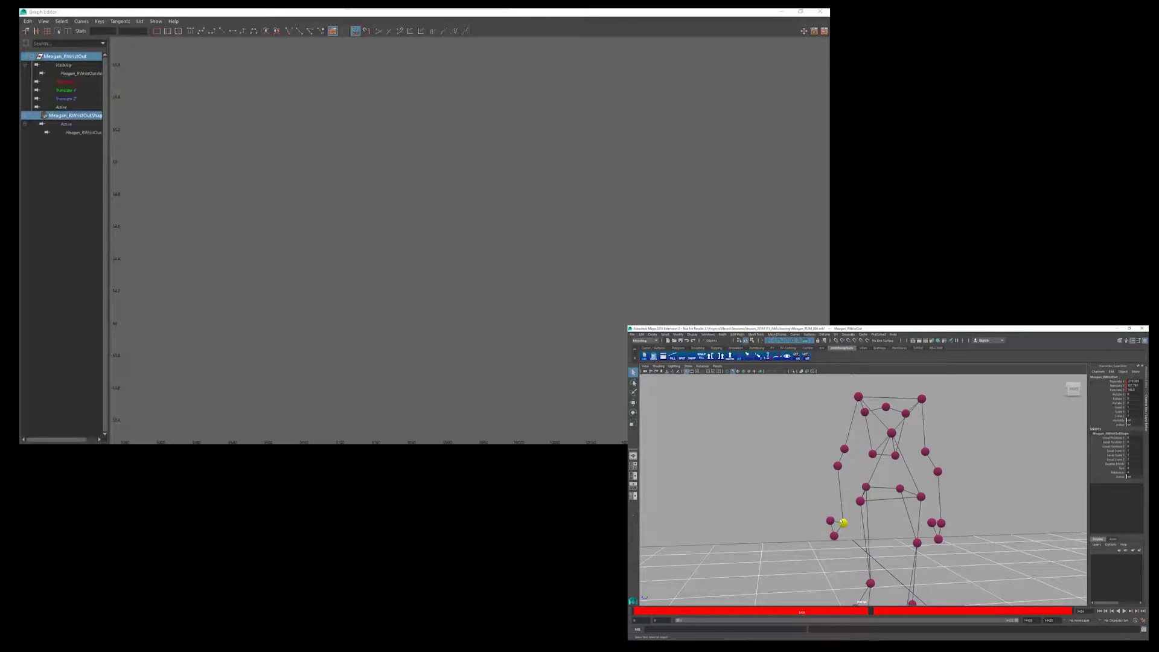
Step back about ten frames with the RWristOut marker selected, to before the gap in the neighbouring wrist marker.
{"action": "key", "text": "alt+comma"}
{"action": "key", "text": "alt+comma"}
{"action": "key", "text": "alt+comma"}
{"action": "key", "text": "alt+comma"}
{"action": "key", "text": "alt+comma"}
{"action": "key", "text": "alt+comma"}
{"action": "key", "text": "alt+comma"}
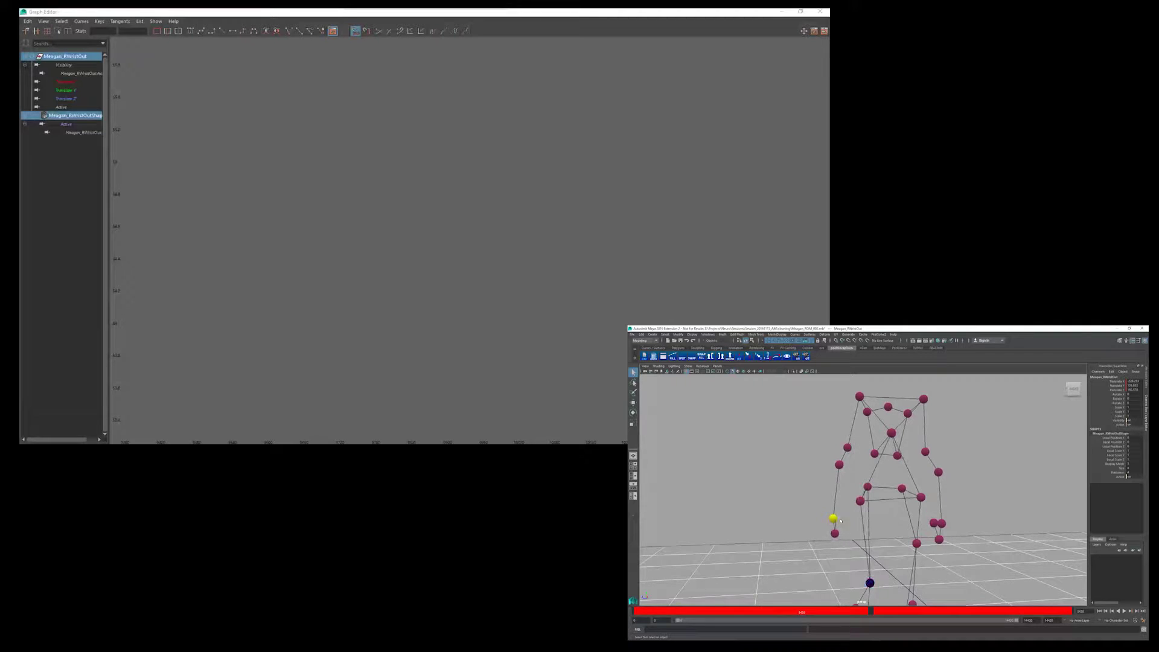
{"action": "key", "text": "alt+comma"}
{"action": "key", "text": "alt+comma"}
{"action": "key", "text": "alt+comma"}
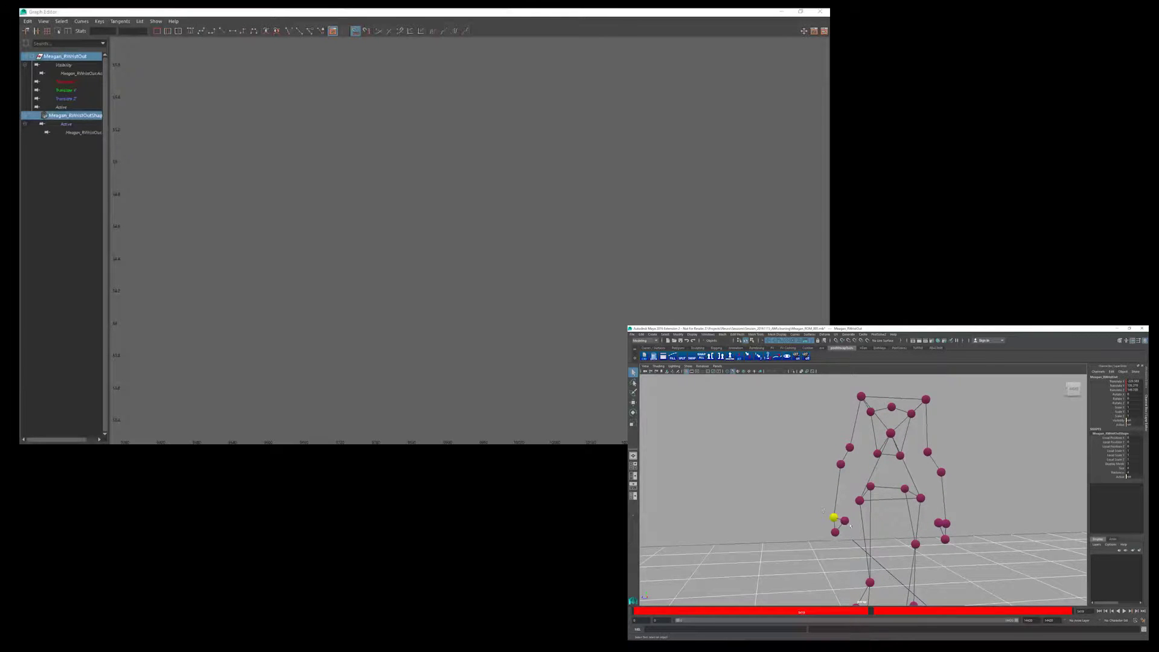
Select the RWristOut and RWristIn markers together and frame only their Translate X curves in the Graph Editor.
{"action": "left_click", "coordinate": [845, 521], "text": "shift"}
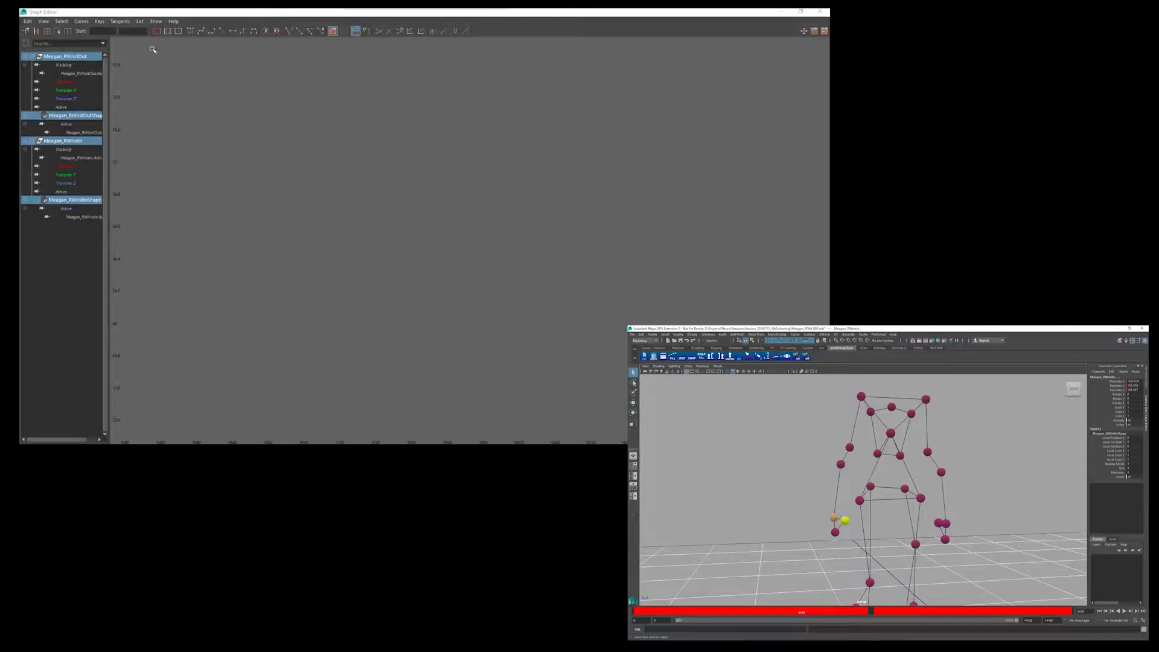
{"action": "key", "text": "f"}
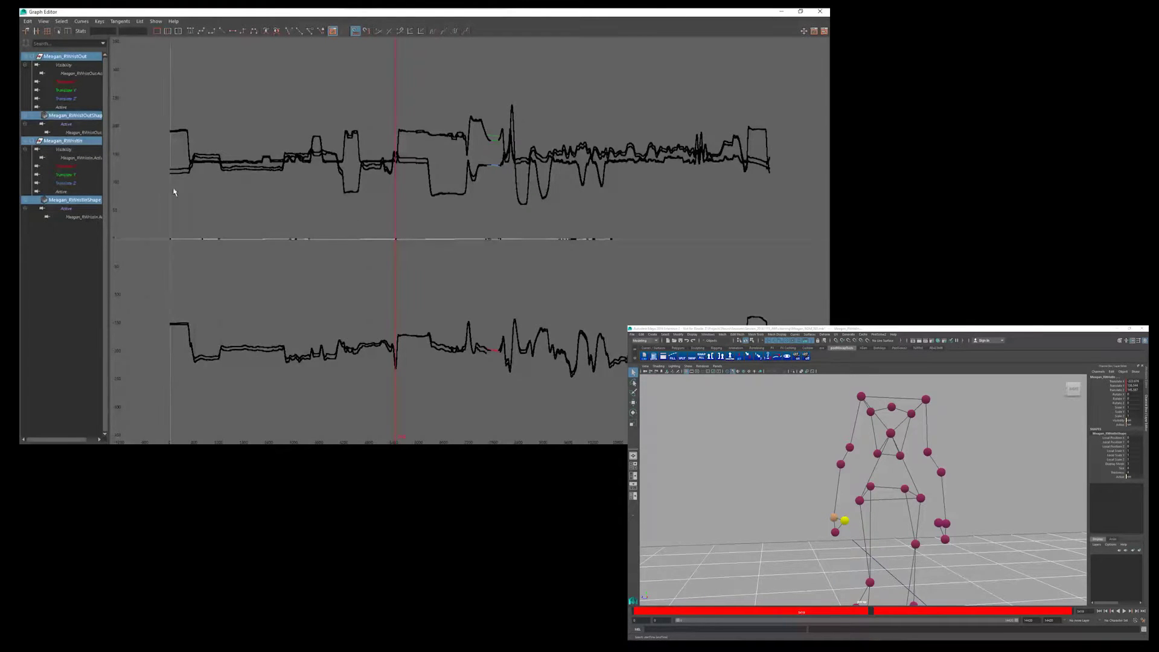
{"action": "left_click", "coordinate": [78, 82]}
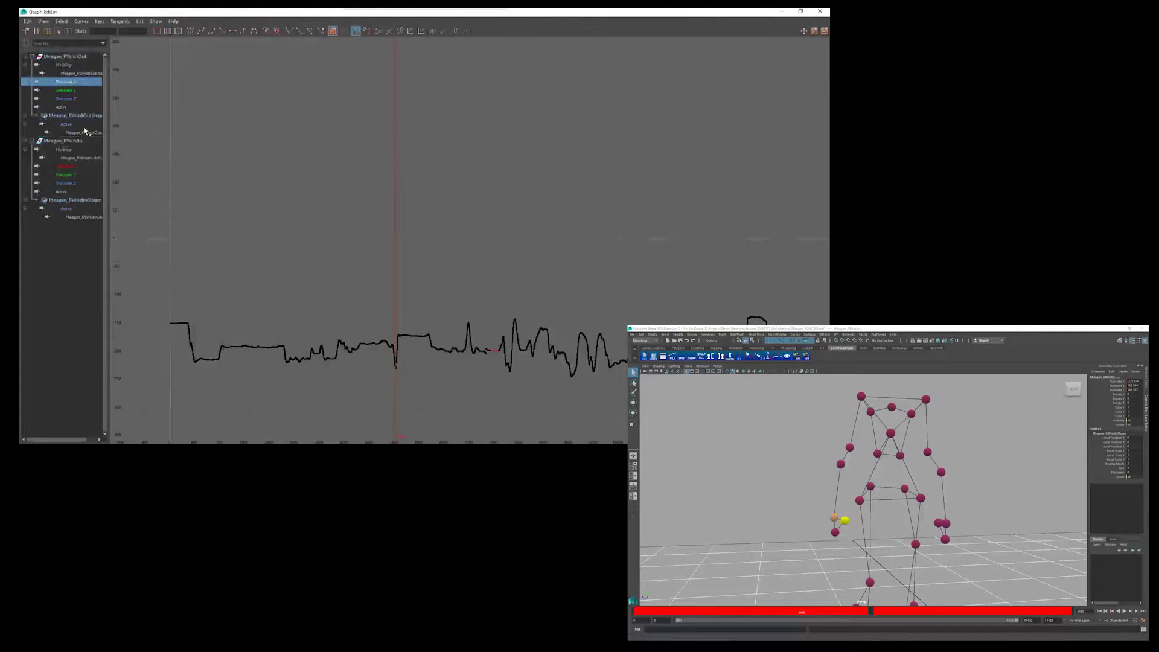
{"action": "left_click", "coordinate": [77, 168], "text": "ctrl"}
{"action": "key", "text": "f"}
{"action": "scroll", "coordinate": [421, 254], "scroll_direction": "up", "scroll_amount": 10}
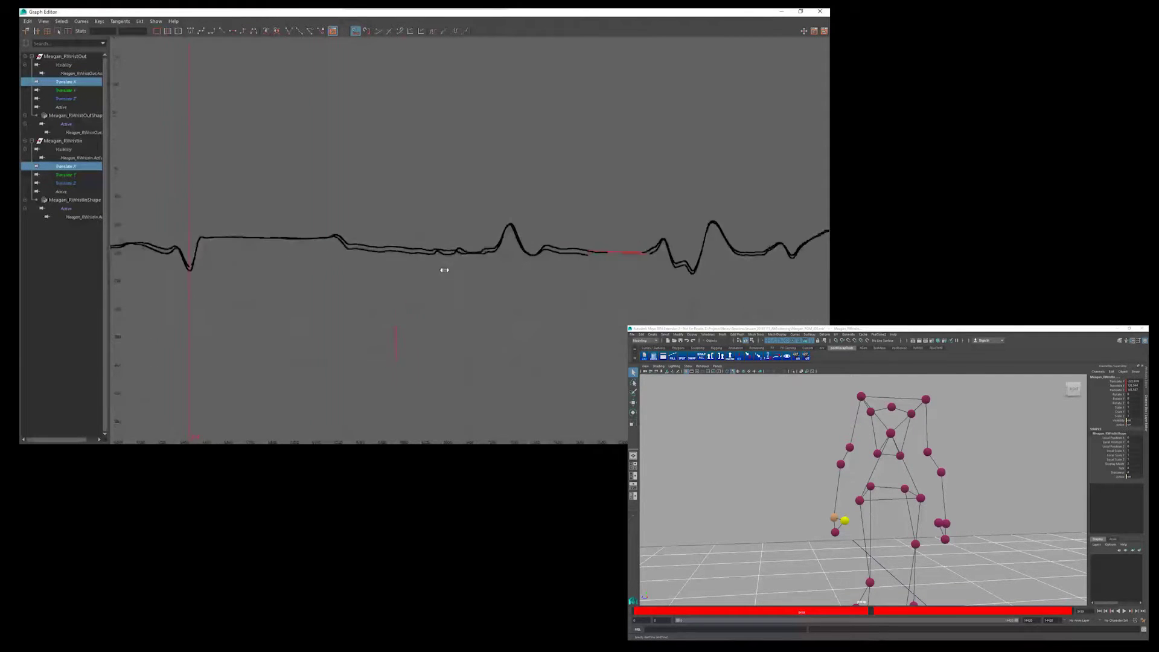
Examine the dip in the two wrist markers' Translate X curves around the current frame at close range.
{"action": "middle_click_drag", "start_coordinate": [393, 264], "coordinate": [446, 119], "text": "alt"}
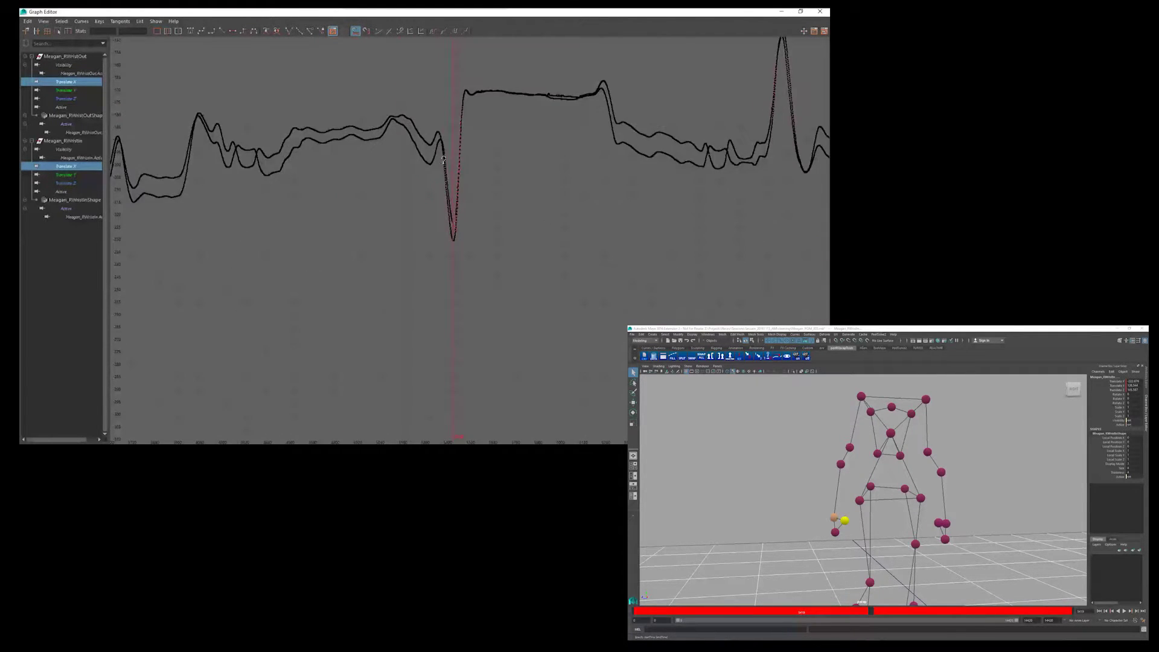
{"action": "right_click_drag", "start_coordinate": [442, 173], "coordinate": [555, 188], "text": "alt+shift"}
{"action": "middle_click_drag", "start_coordinate": [534, 181], "coordinate": [603, 151], "text": "alt"}
{"action": "right_click_drag", "start_coordinate": [458, 176], "coordinate": [459, 153], "text": "alt+shift"}
{"action": "middle_click_drag", "start_coordinate": [459, 153], "coordinate": [426, 253], "text": "alt"}
{"action": "right_click_drag", "start_coordinate": [423, 250], "coordinate": [441, 246], "text": "alt+shift"}
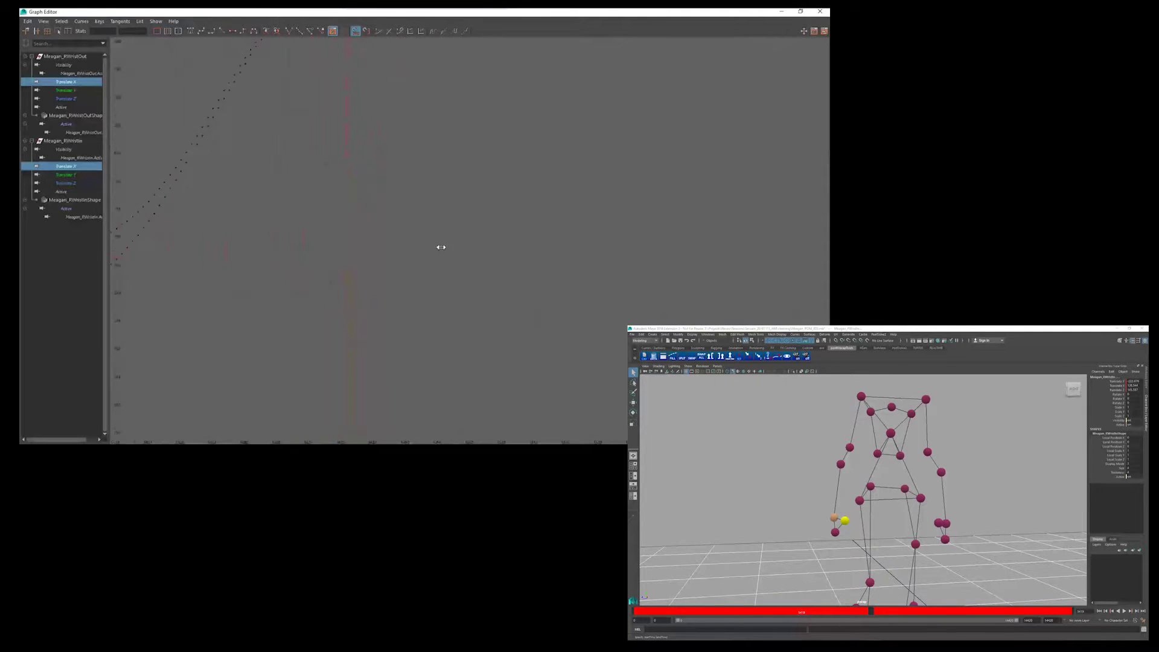
{"action": "middle_click_drag", "start_coordinate": [404, 232], "coordinate": [670, 218], "text": "alt"}
{"action": "right_click_drag", "start_coordinate": [539, 236], "coordinate": [544, 241], "text": "alt+shift"}
Step forward frame by frame through the curve gap to the sudden jump and pick the key there.
{"action": "key", "text": "alt+period"}
{"action": "key", "text": "alt+period"}
{"action": "key", "text": "alt+period"}
{"action": "key", "text": "alt+period"}
{"action": "key", "text": "alt+period"}
{"action": "key", "text": "alt+period"}
{"action": "key", "text": "alt+period"}
{"action": "key", "text": "alt+period"}
{"action": "key", "text": "alt+period"}
{"action": "key", "text": "alt+period"}
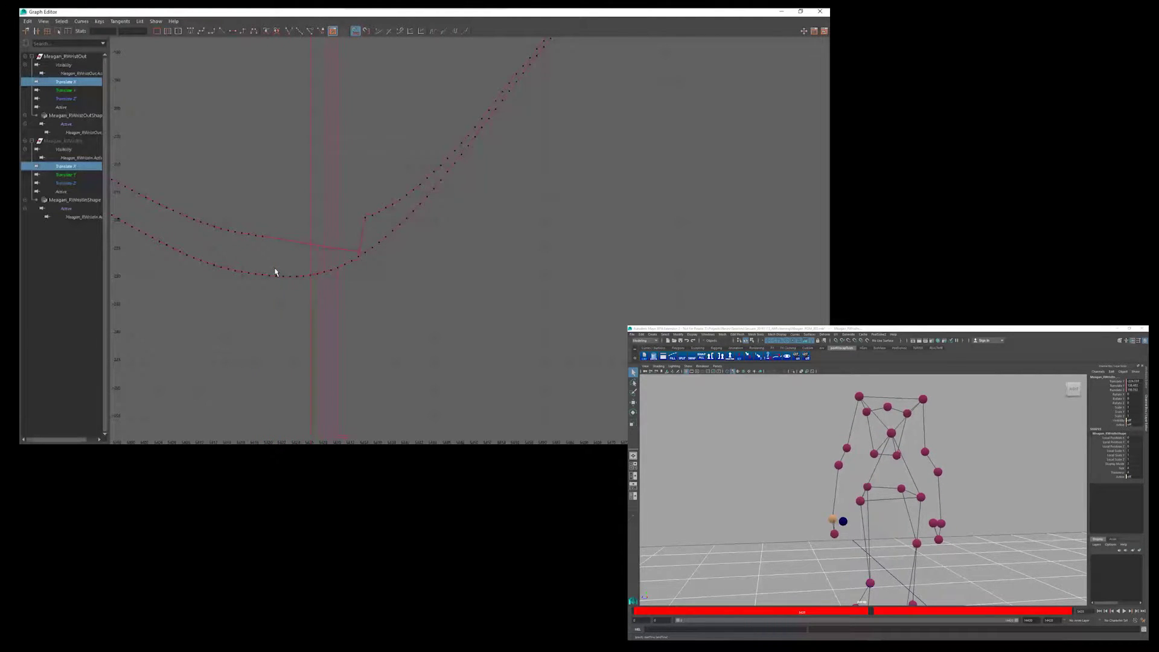
{"action": "key", "text": "alt+period"}
{"action": "key", "text": "alt+period"}
{"action": "key", "text": "alt+period"}
{"action": "key", "text": "alt+period"}
{"action": "key", "text": "alt+period"}
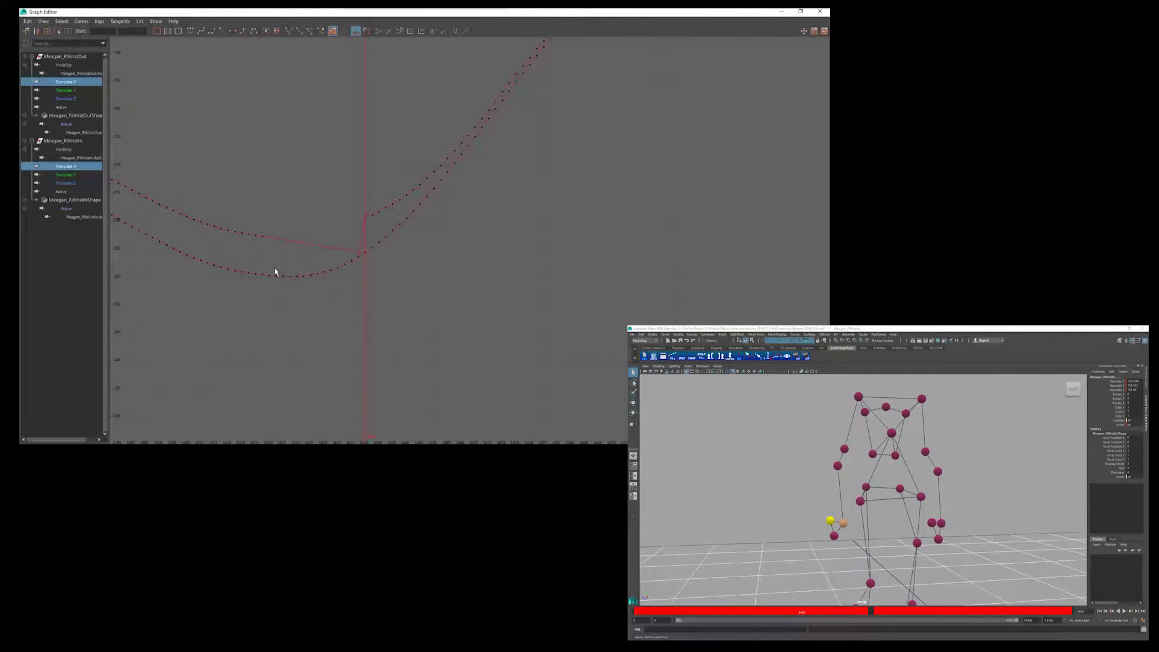
{"action": "left_click", "coordinate": [366, 220]}
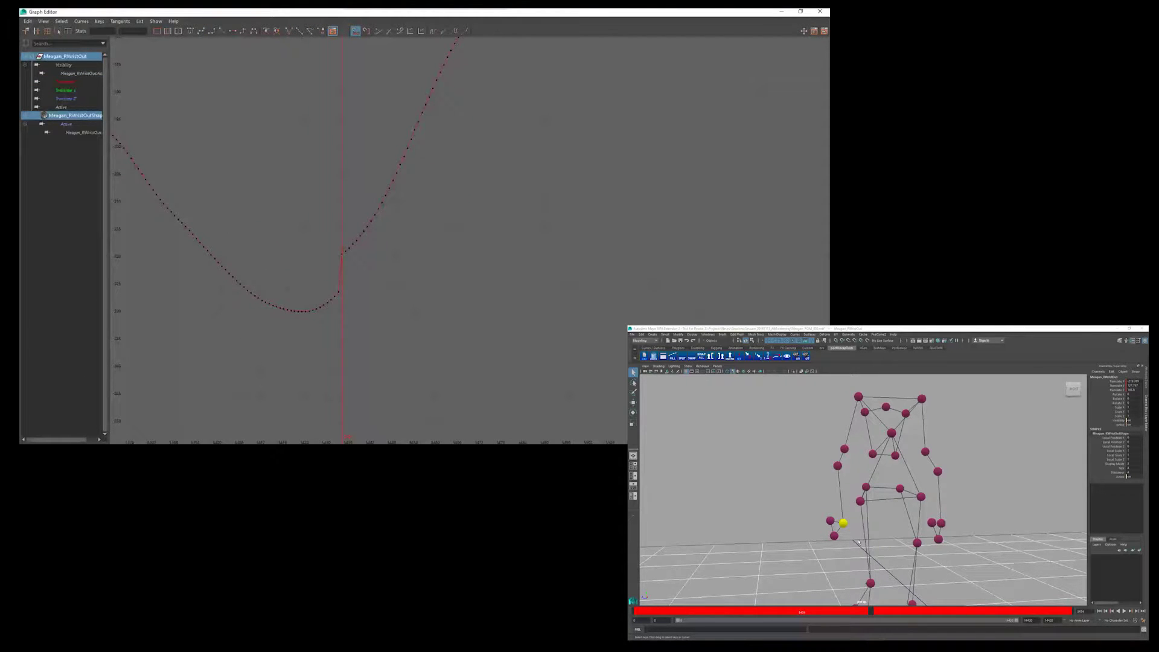
Select only the RWristOut marker, then play and scrub the motion after the jump from several angles to check its position.
{"action": "left_click", "coordinate": [845, 524]}
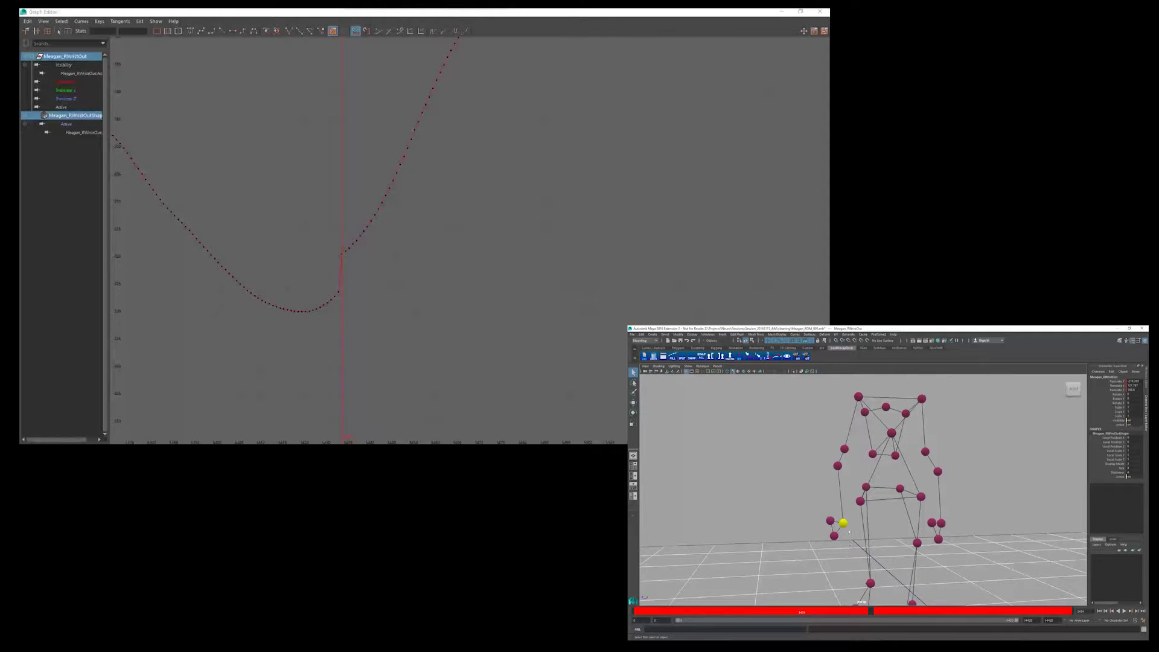
{"action": "left_click_drag", "start_coordinate": [802, 614], "coordinate": [803, 614]}
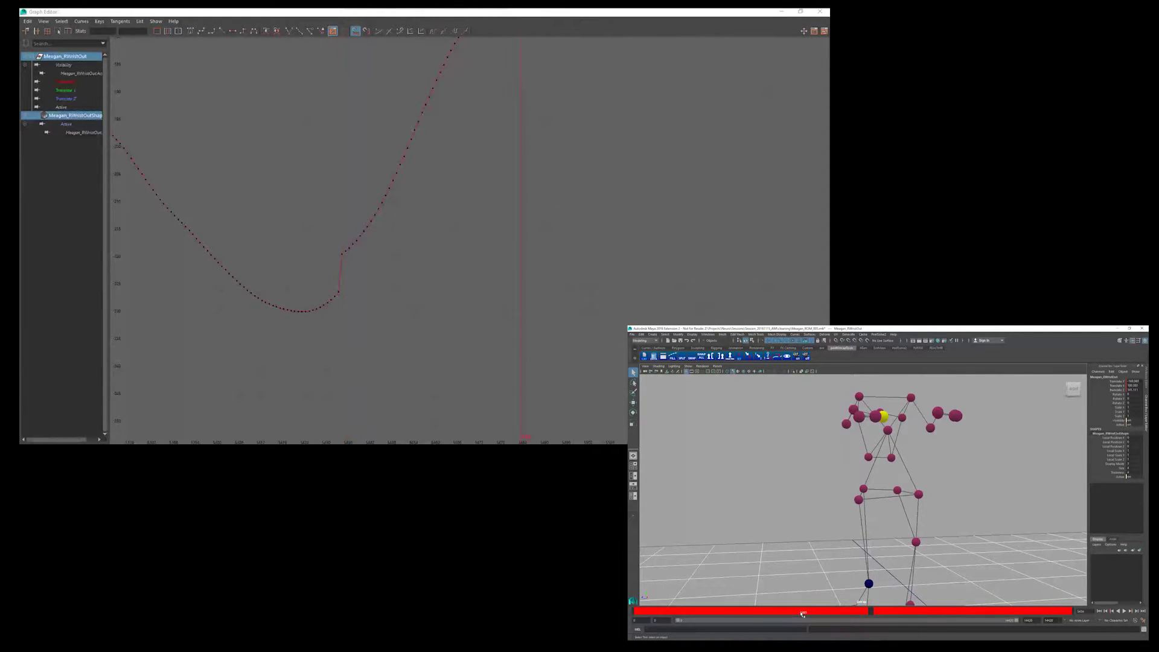
{"action": "mouse_move", "coordinate": [892, 543]}
{"action": "left_mouse_down", "text": "alt"}
{"action": "mouse_move", "coordinate": [802, 615]}
{"action": "mouse_move", "coordinate": [855, 623]}
{"action": "left_mouse_up", "text": "alt"}
{"action": "key", "text": "alt+v"}
{"action": "left_click_drag", "start_coordinate": [913, 554], "coordinate": [872, 586], "text": "alt"}
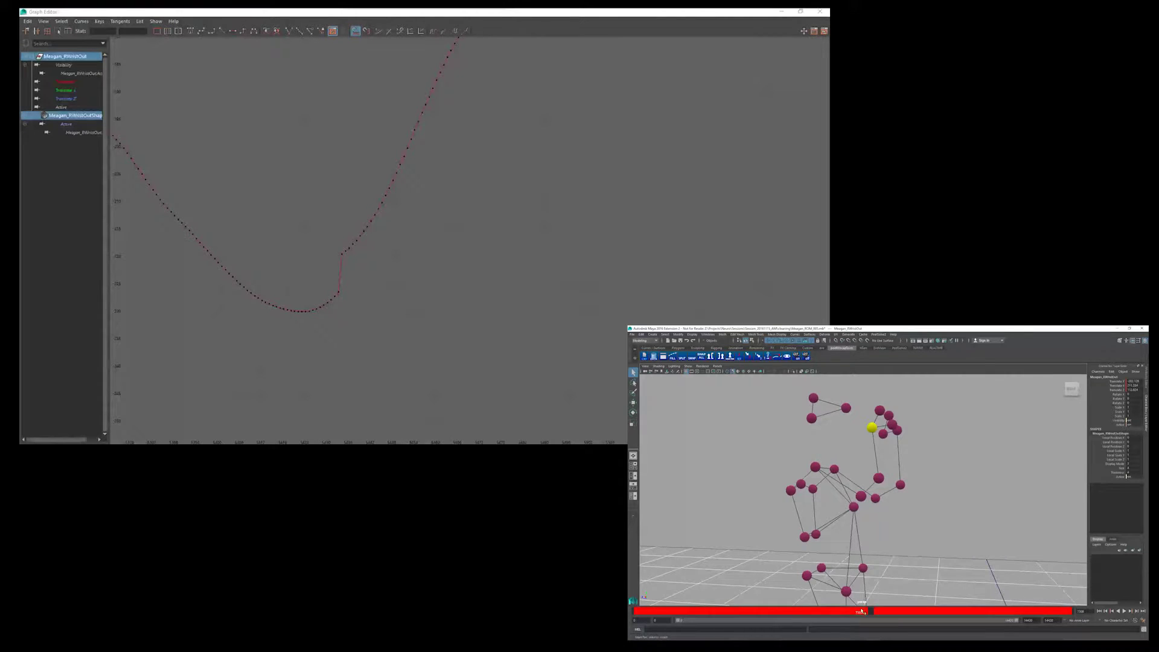
{"action": "key", "text": "alt+v"}
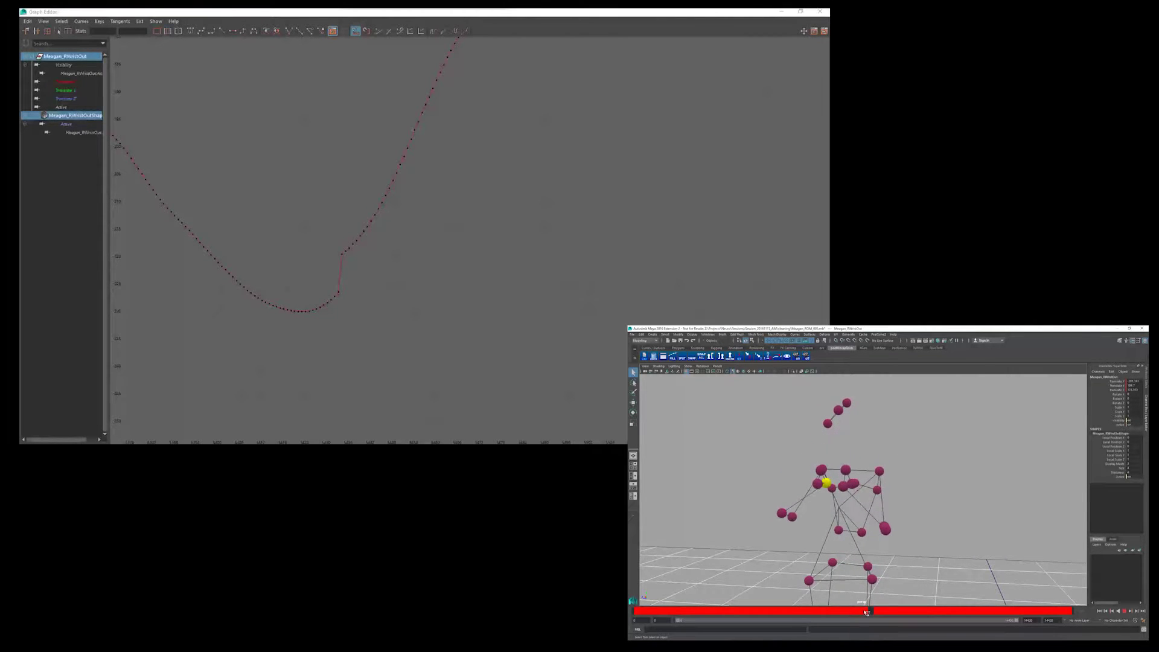
{"action": "key", "text": "alt+v"}
{"action": "left_click_drag", "start_coordinate": [869, 602], "coordinate": [910, 621], "text": "alt"}
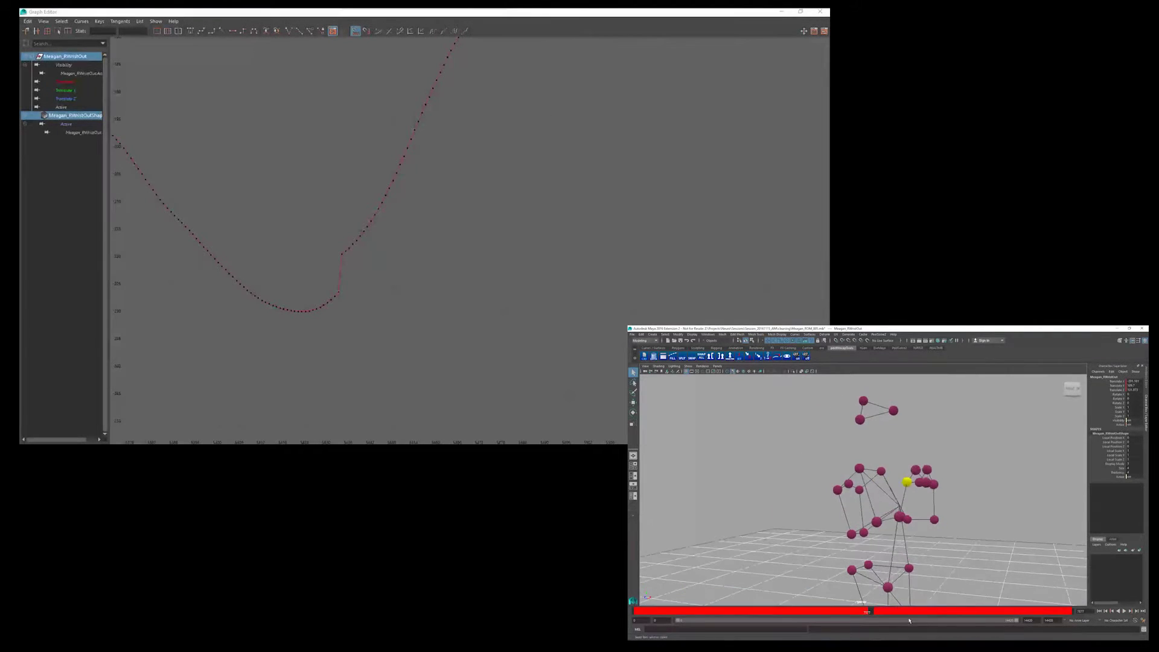
{"action": "key", "text": "alt+v"}
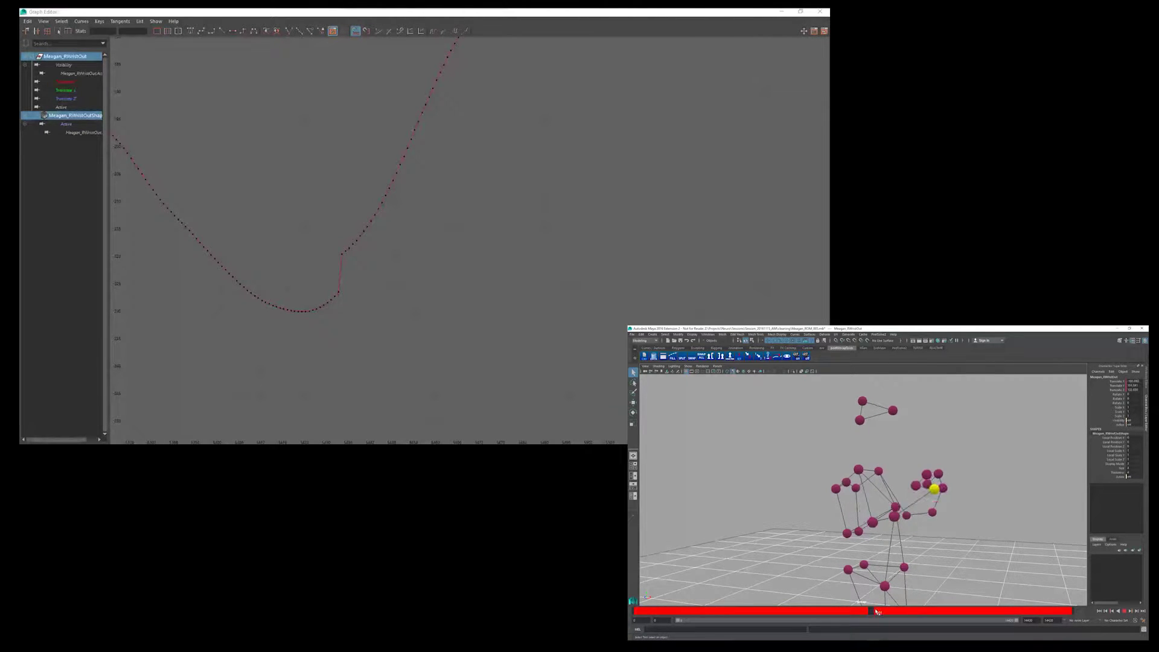
{"action": "key", "text": "alt+v"}
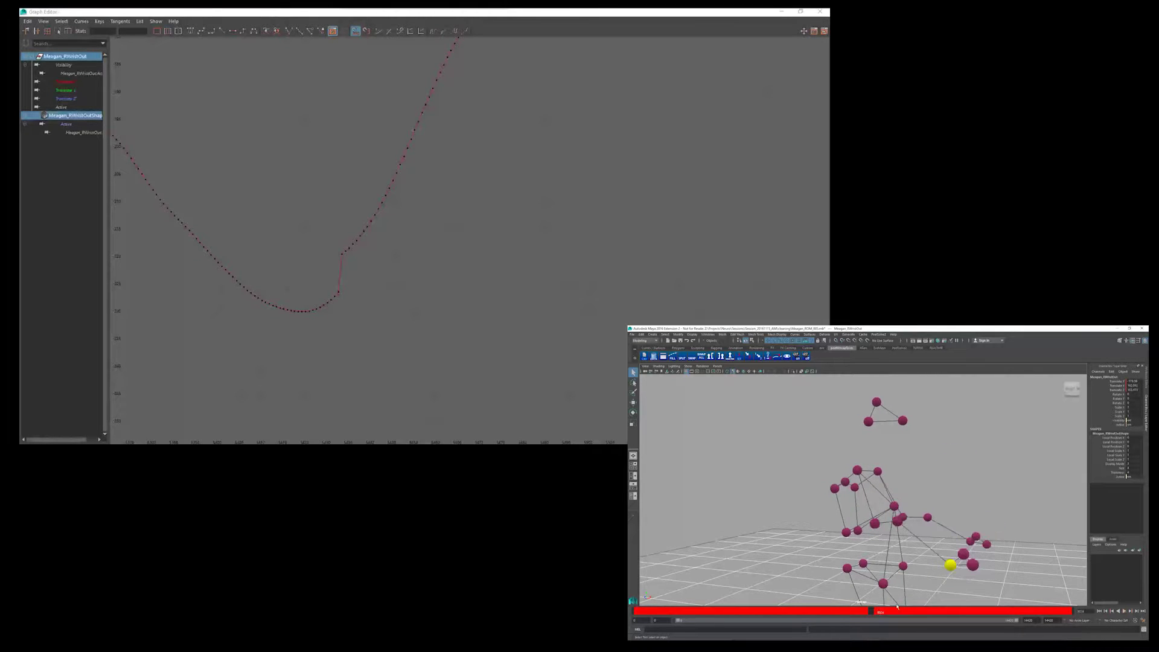
{"action": "left_click_drag", "start_coordinate": [883, 614], "coordinate": [826, 618]}
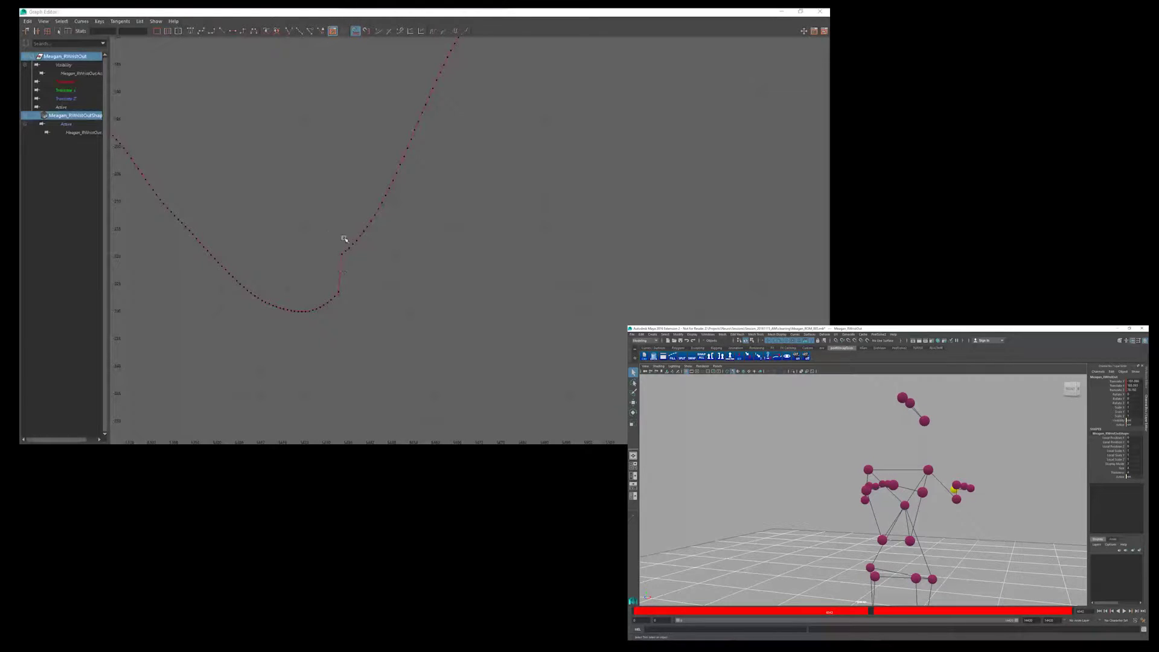
Select the RWristOut Translate X keys from the sudden jump up the rise and along the flat stretch of the curve.
{"action": "right_click_drag", "start_coordinate": [449, 213], "coordinate": [441, 201], "text": "alt+shift"}
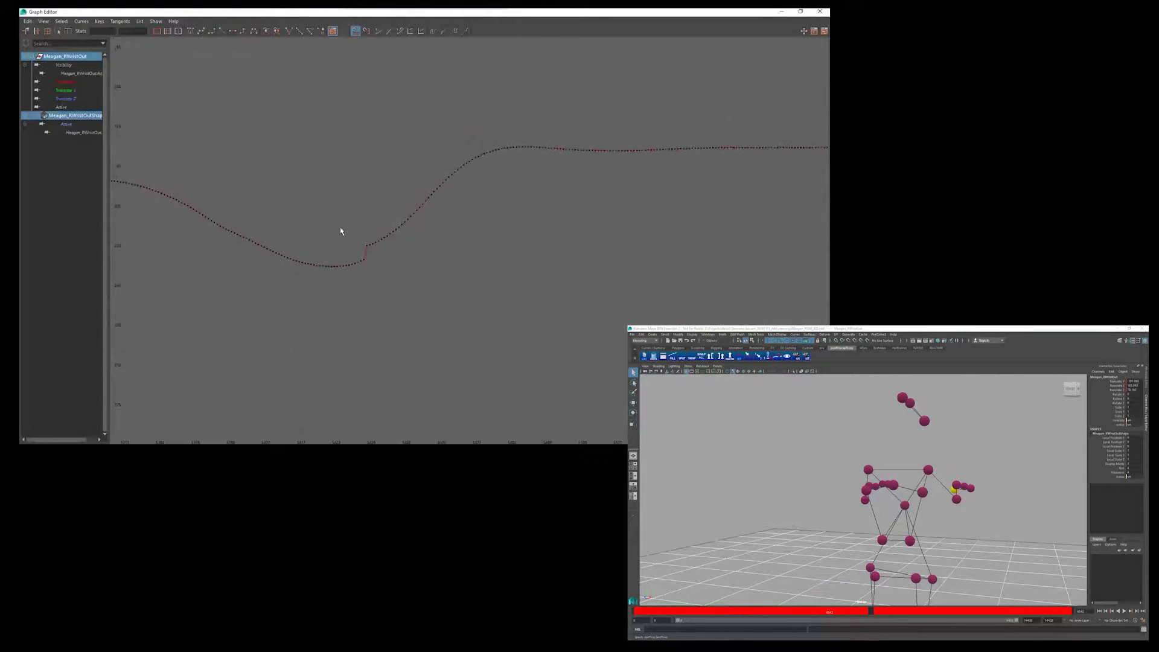
{"action": "left_click_drag", "start_coordinate": [336, 223], "coordinate": [442, 253]}
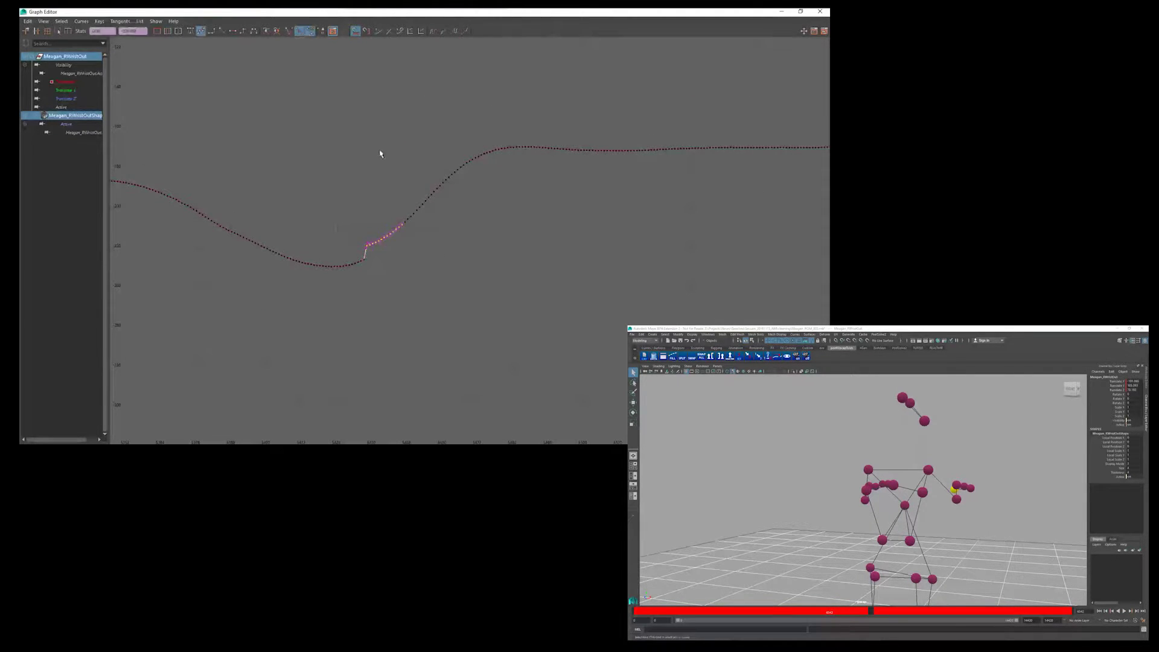
{"action": "left_click_drag", "start_coordinate": [529, 267], "coordinate": [531, 267], "text": "shift"}
{"action": "right_click_drag", "start_coordinate": [567, 243], "coordinate": [513, 239], "text": "alt+shift"}
{"action": "middle_click_drag", "start_coordinate": [556, 233], "coordinate": [414, 232], "text": "alt+shift"}
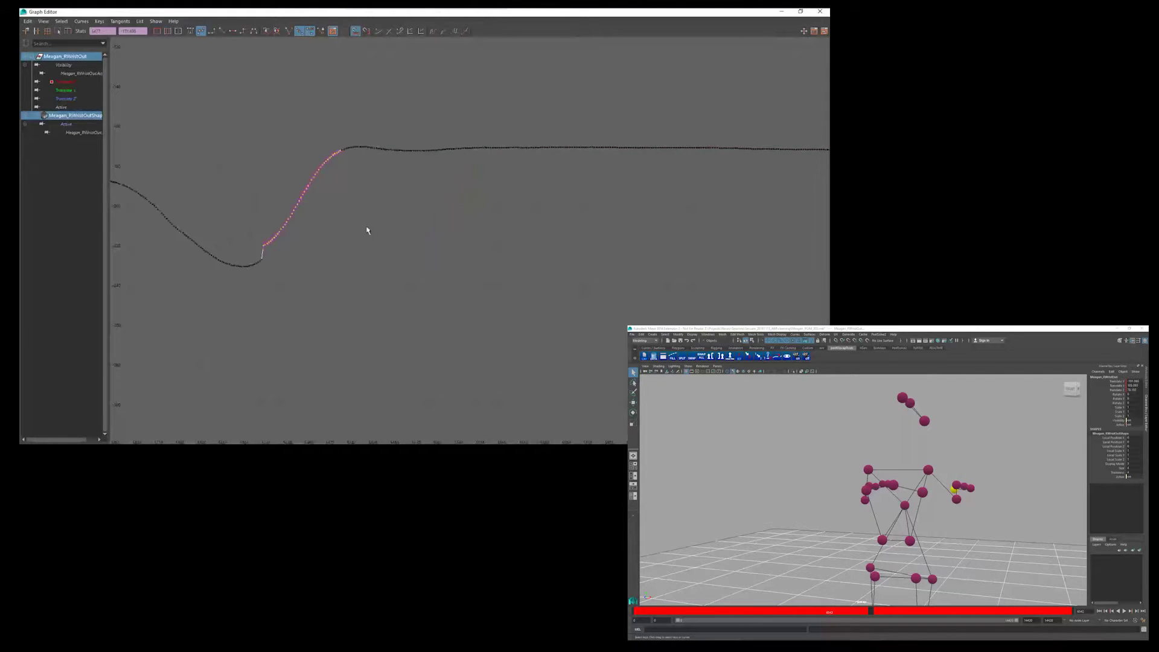
{"action": "left_click_drag", "start_coordinate": [333, 127], "coordinate": [687, 196], "text": "shift"}
{"action": "middle_click_drag", "start_coordinate": [662, 155], "coordinate": [276, 170], "text": "alt"}
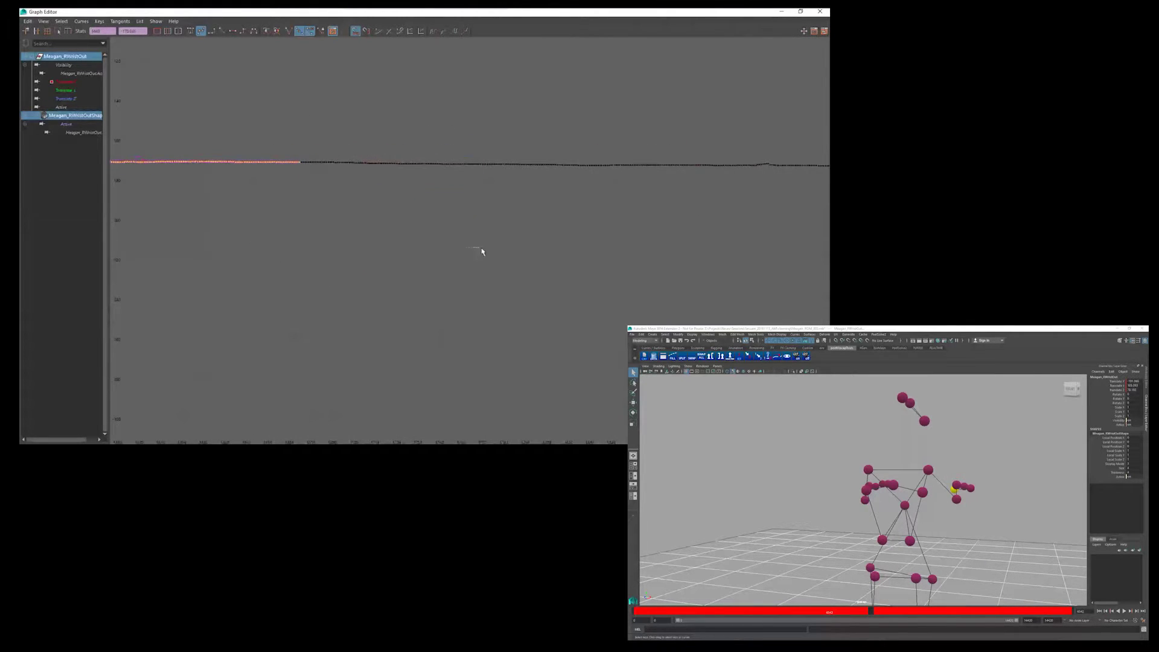
{"action": "right_click_drag", "start_coordinate": [481, 249], "coordinate": [427, 259], "text": "alt+shift"}
{"action": "middle_click_drag", "start_coordinate": [427, 259], "coordinate": [395, 258], "text": "alt+shift"}
{"action": "left_click_drag", "start_coordinate": [280, 126], "coordinate": [649, 196], "text": "shift"}
{"action": "right_click_drag", "start_coordinate": [631, 233], "coordinate": [535, 234], "text": "alt+shift"}
{"action": "middle_click_drag", "start_coordinate": [555, 249], "coordinate": [464, 221], "text": "alt+shift"}
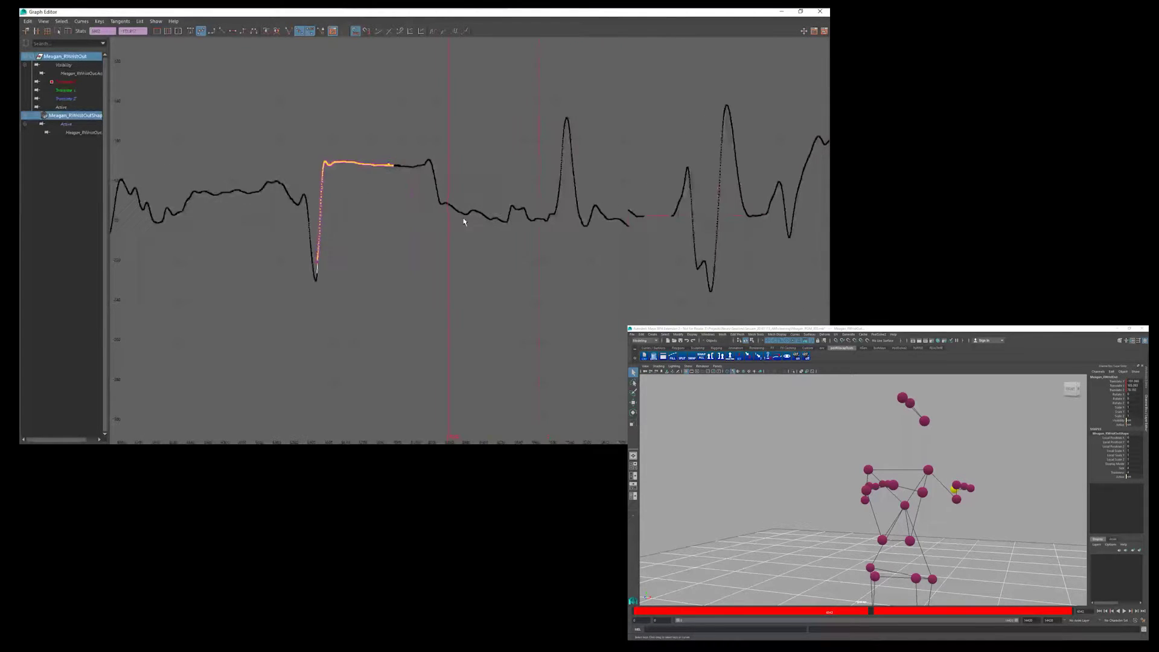
Extend the key selection through the tall peak up to the next jump, and unlabel that whole range of RWristOut.
{"action": "left_click_drag", "start_coordinate": [387, 79], "coordinate": [621, 277], "text": "shift"}
{"action": "middle_click_drag", "start_coordinate": [621, 277], "coordinate": [488, 241], "text": "alt"}
{"action": "right_click_drag", "start_coordinate": [505, 247], "coordinate": [601, 136], "text": "alt"}
{"action": "key", "text": "alt+v"}
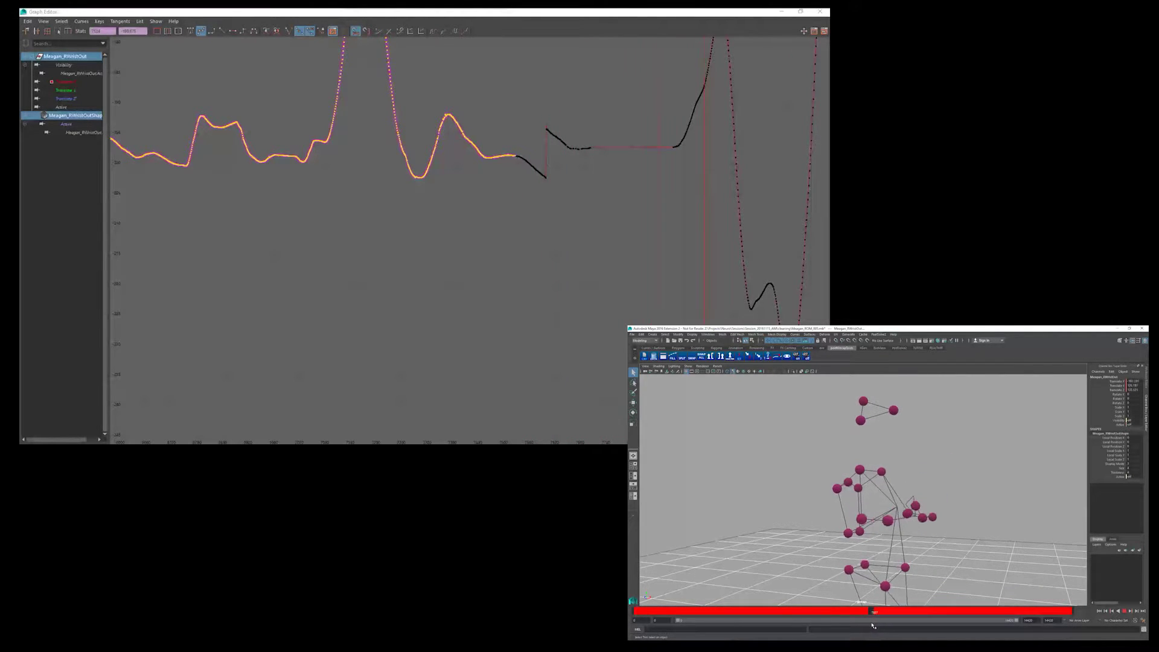
{"action": "key", "text": "alt+v"}
{"action": "left_click_drag", "start_coordinate": [513, 148], "coordinate": [556, 219], "text": "shift"}
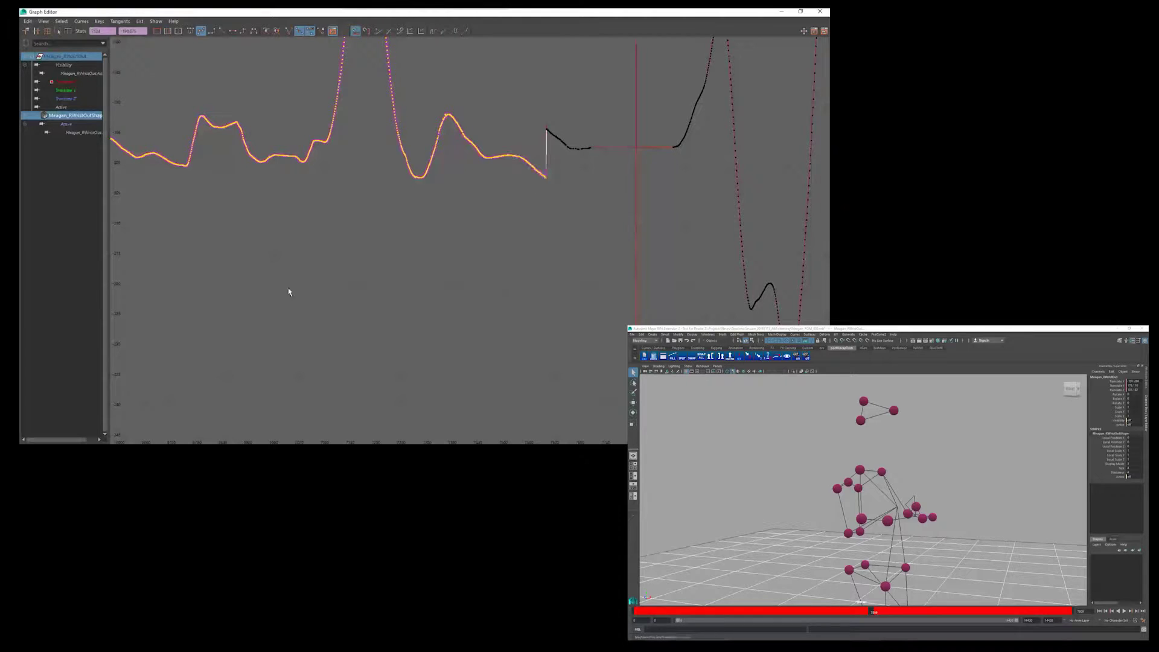
{"action": "left_click_drag", "start_coordinate": [871, 612], "coordinate": [835, 619]}
{"action": "right_click_drag", "start_coordinate": [670, 272], "coordinate": [432, 233], "text": "alt"}
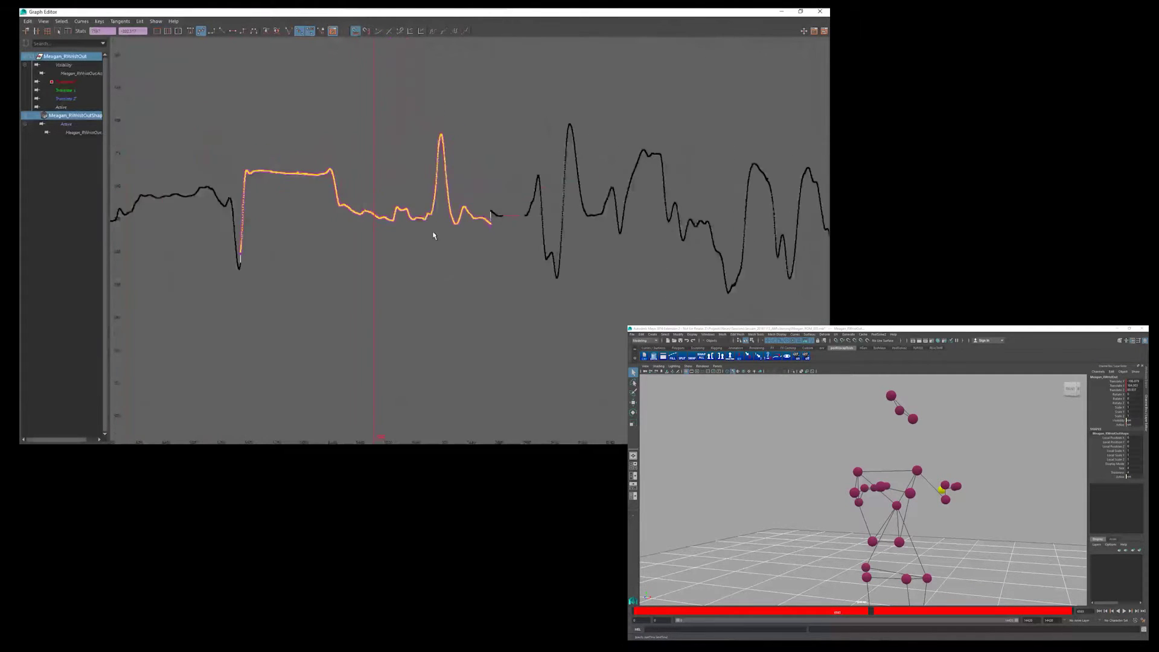
{"action": "middle_click_drag", "start_coordinate": [458, 252], "coordinate": [501, 235], "text": "alt"}
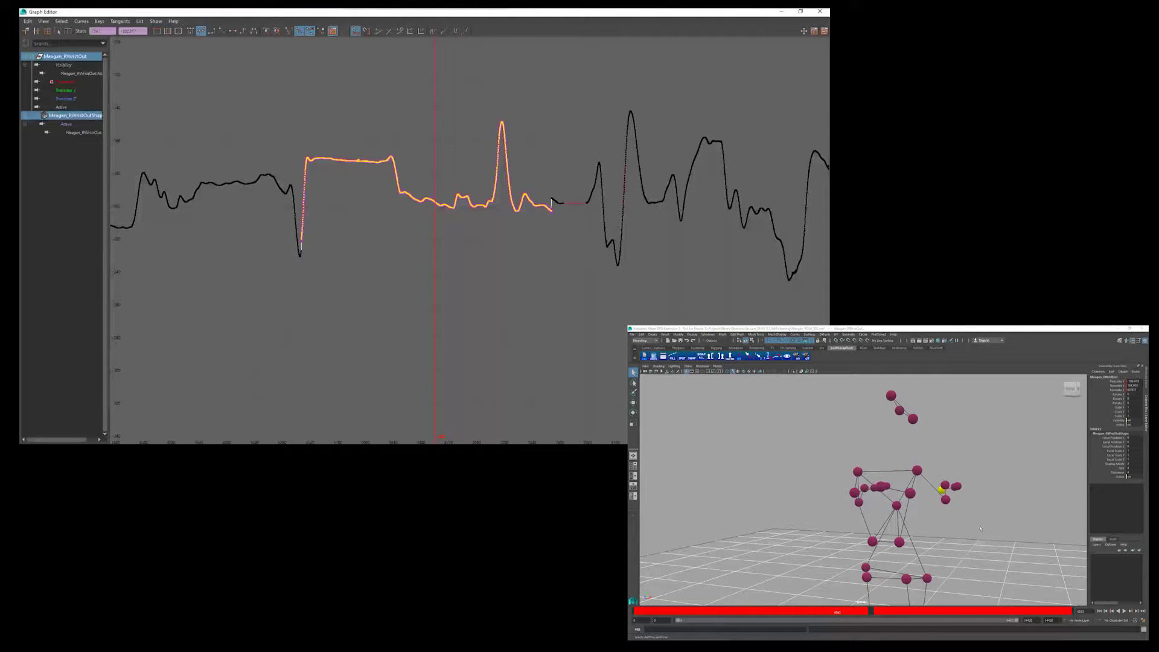
{"action": "key", "text": "Delete"}
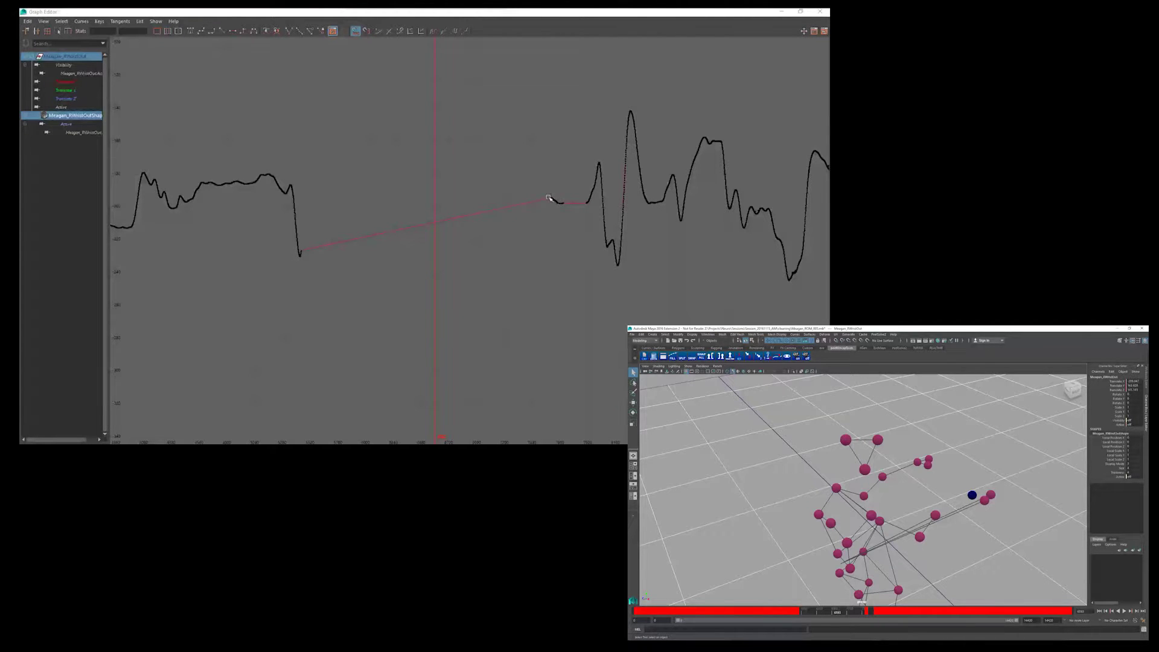
Show the inactive markers as crosses and scrub back toward the jump to pick the unlabelled marker by the right wrist.
{"action": "left_click_drag", "start_coordinate": [986, 525], "coordinate": [825, 386], "text": "alt"}
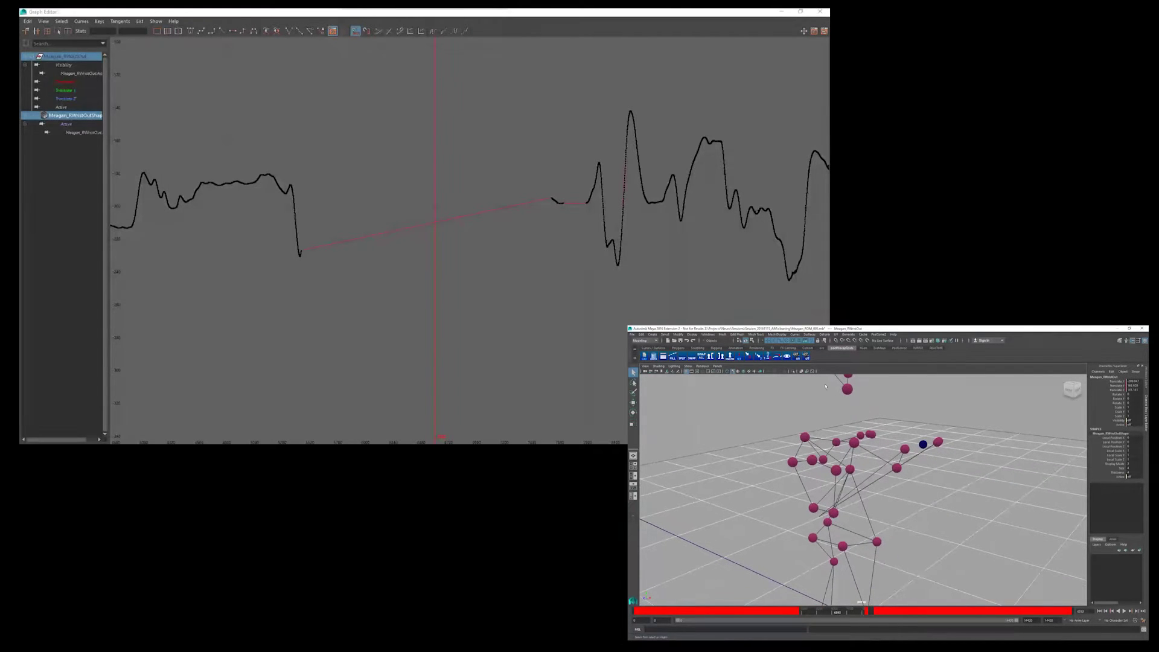
{"action": "left_click", "coordinate": [787, 357]}
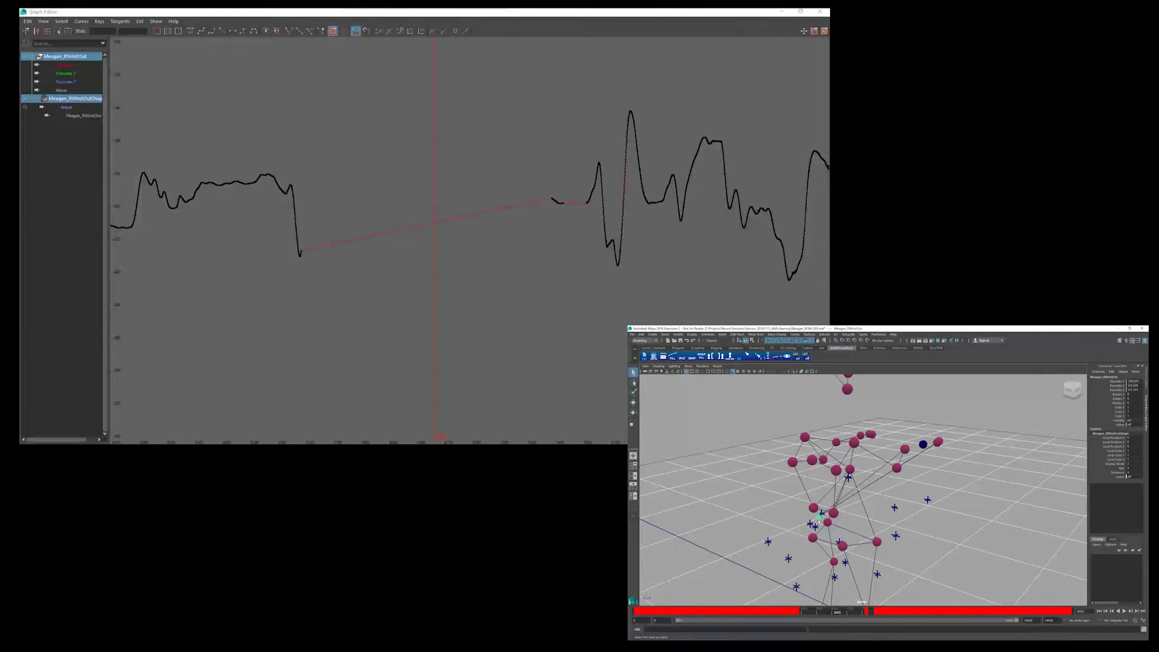
{"action": "left_click_drag", "start_coordinate": [839, 612], "coordinate": [810, 613]}
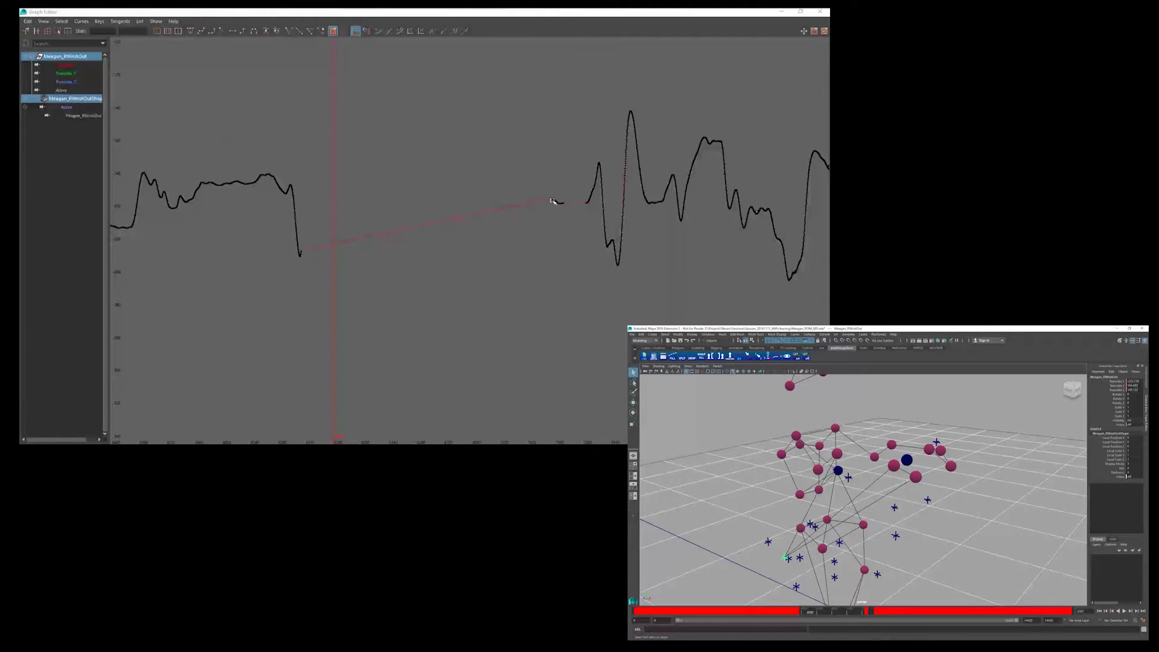
{"action": "left_click_drag", "start_coordinate": [886, 488], "coordinate": [861, 513], "text": "alt"}
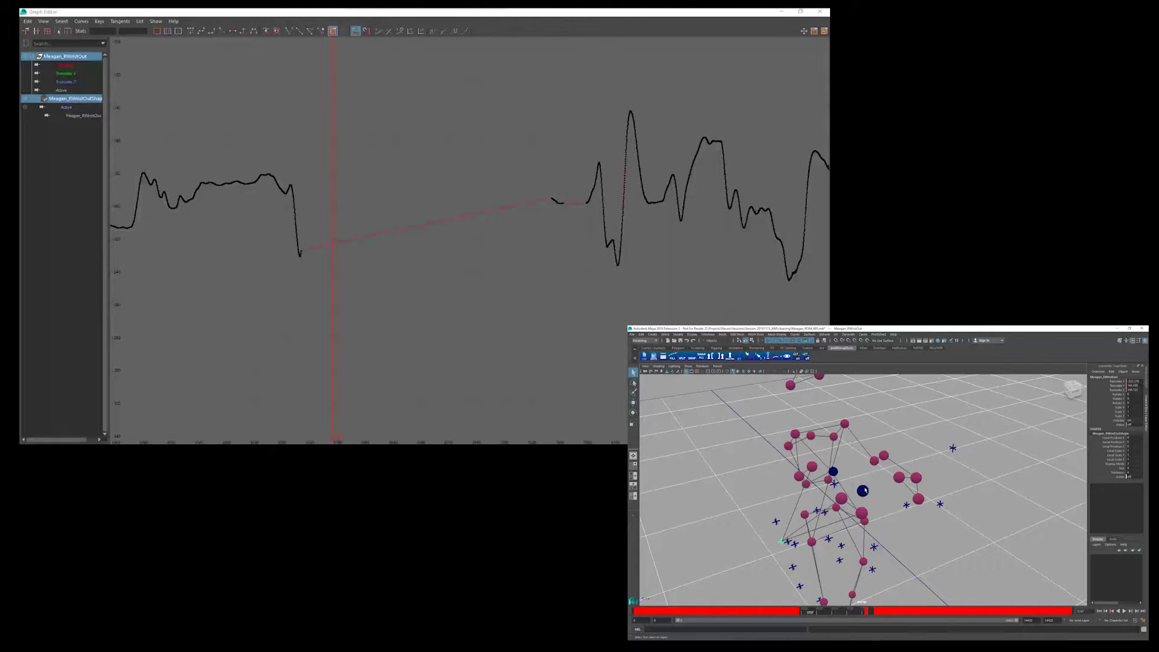
{"action": "left_click", "coordinate": [863, 492]}
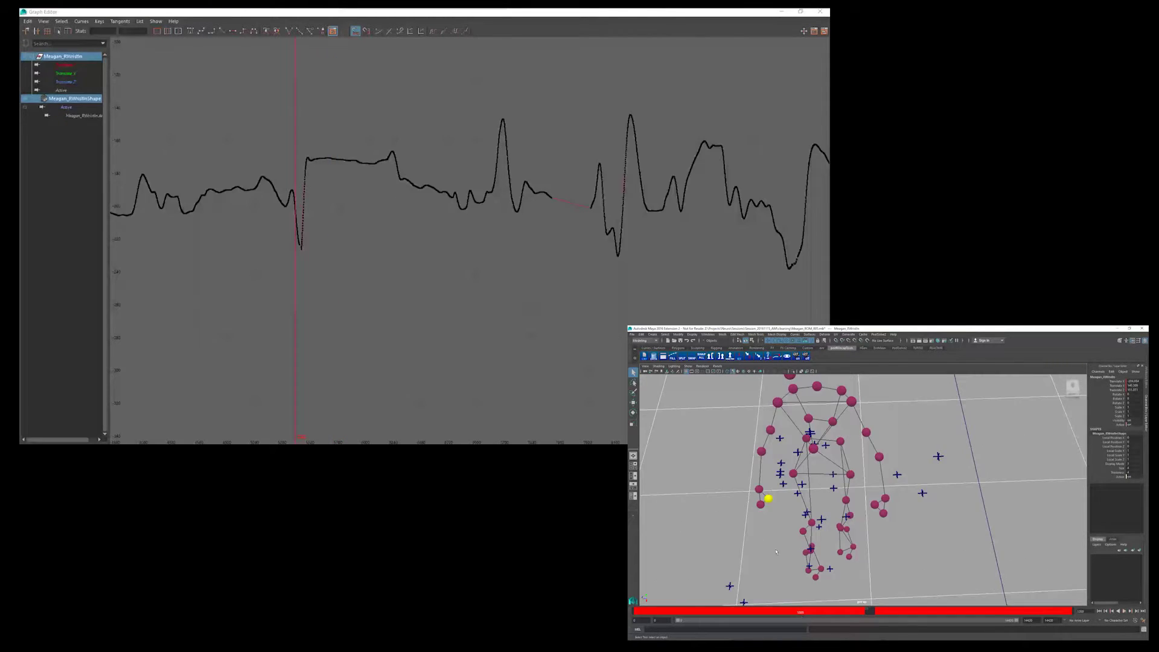
Scrub back and forth around the jump while viewing the right wrist from several angles, and select the RWristIn marker.
{"action": "left_click", "coordinate": [776, 552]}
{"action": "left_click_drag", "start_coordinate": [778, 567], "coordinate": [815, 563], "text": "alt"}
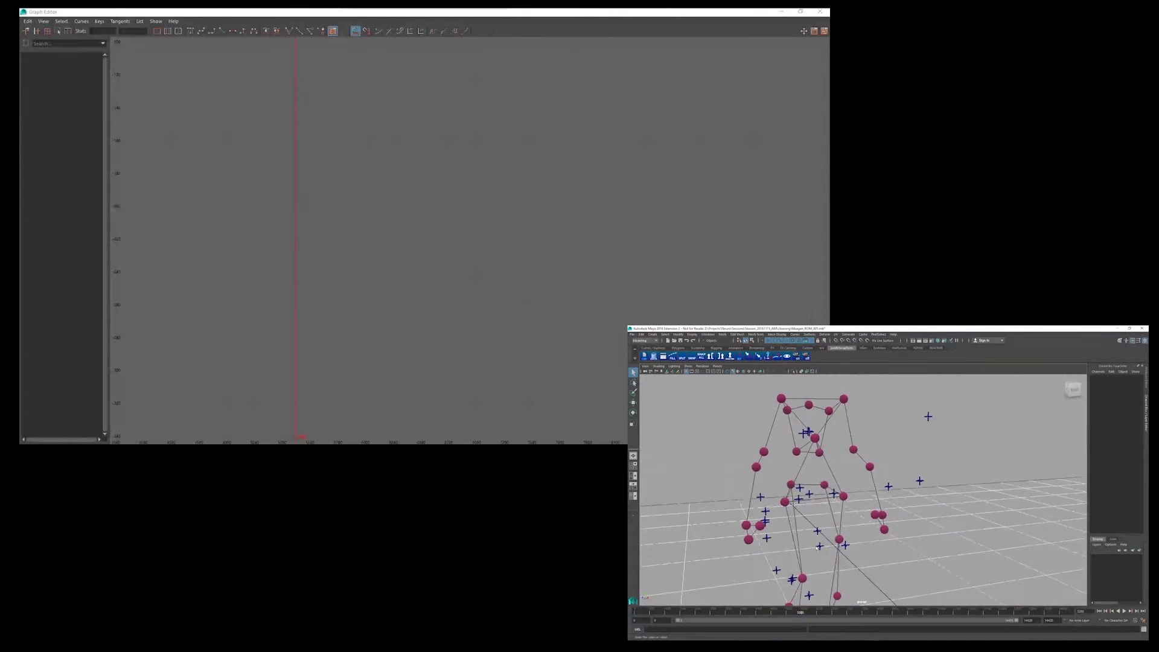
{"action": "middle_click_drag", "start_coordinate": [816, 563], "coordinate": [840, 546], "text": "alt"}
{"action": "left_click_drag", "start_coordinate": [802, 614], "coordinate": [803, 614]}
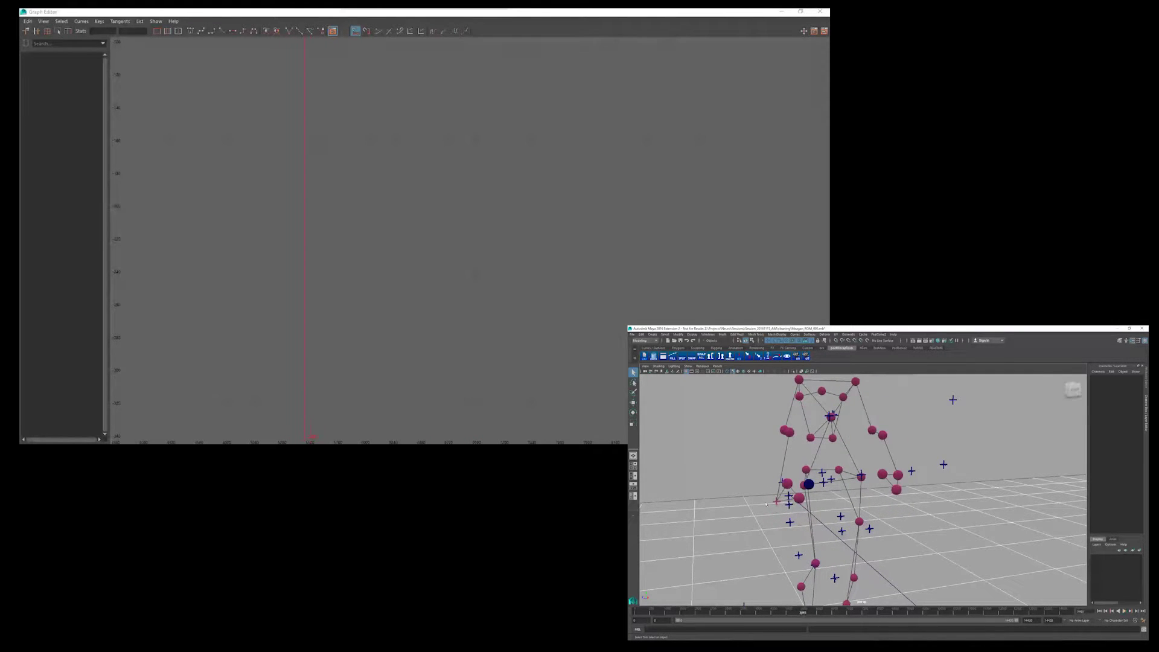
{"action": "left_click_drag", "start_coordinate": [788, 492], "coordinate": [789, 518], "text": "alt"}
{"action": "left_click", "coordinate": [792, 514]}
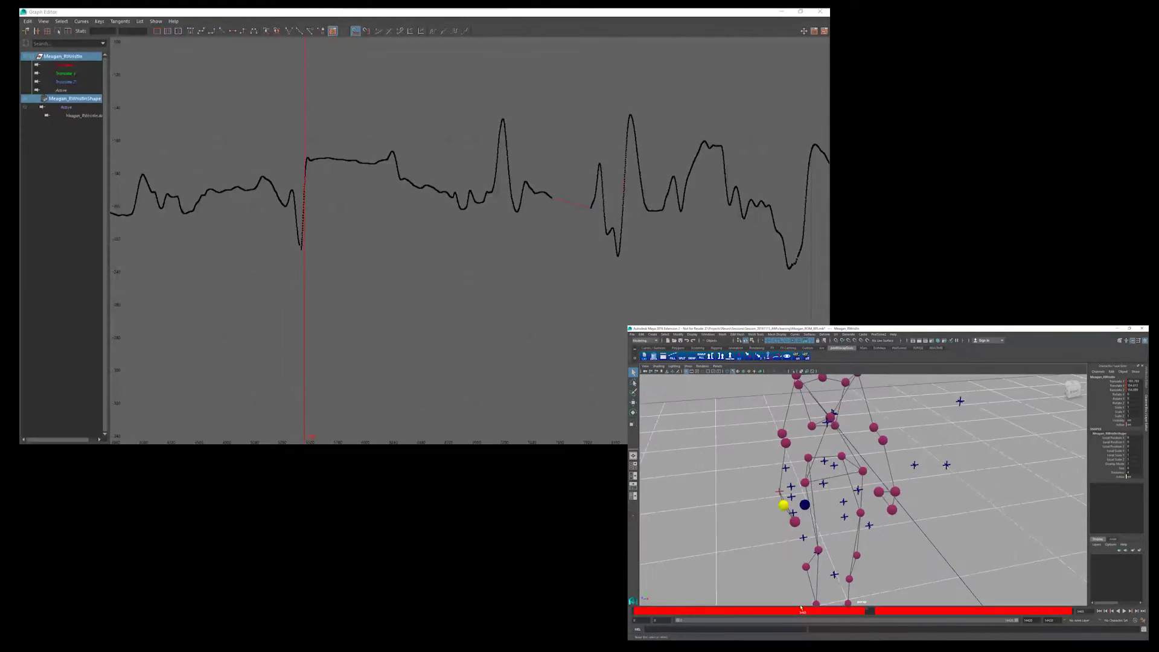
{"action": "left_click_drag", "start_coordinate": [803, 614], "coordinate": [802, 614]}
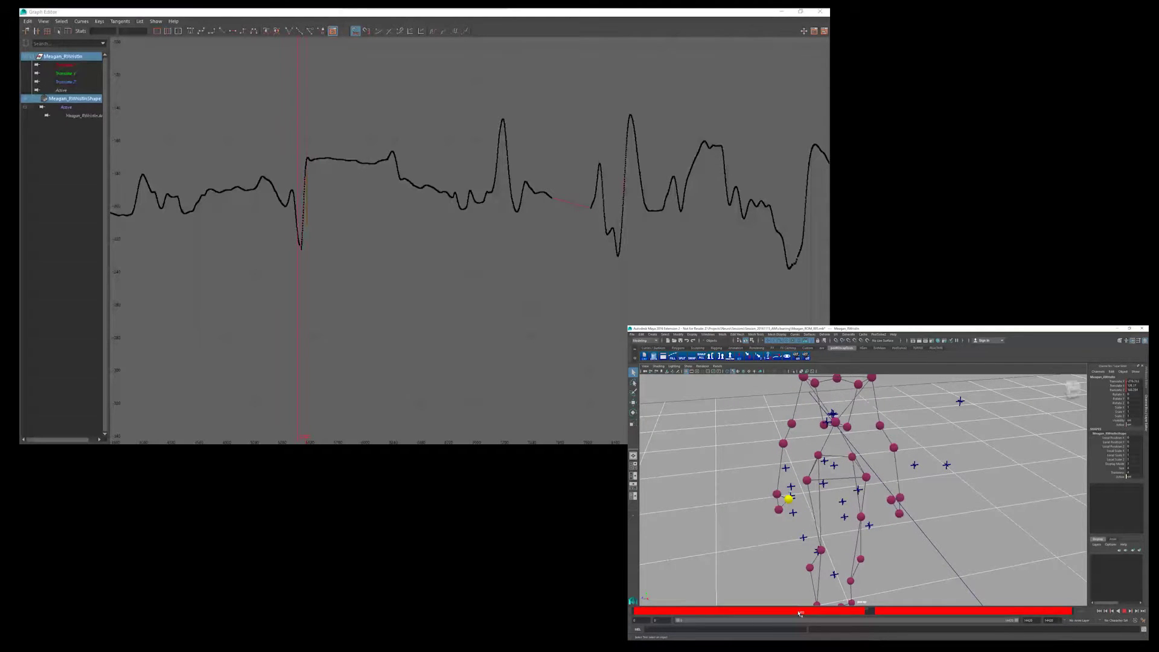
Select the RWristIn Translate X keys from the small gap at the dip to the next gap and unlabel that range.
{"action": "middle_click_drag", "start_coordinate": [319, 282], "coordinate": [413, 272], "text": "alt+shift"}
{"action": "right_click_drag", "start_coordinate": [375, 262], "coordinate": [401, 270], "text": "alt+shift"}
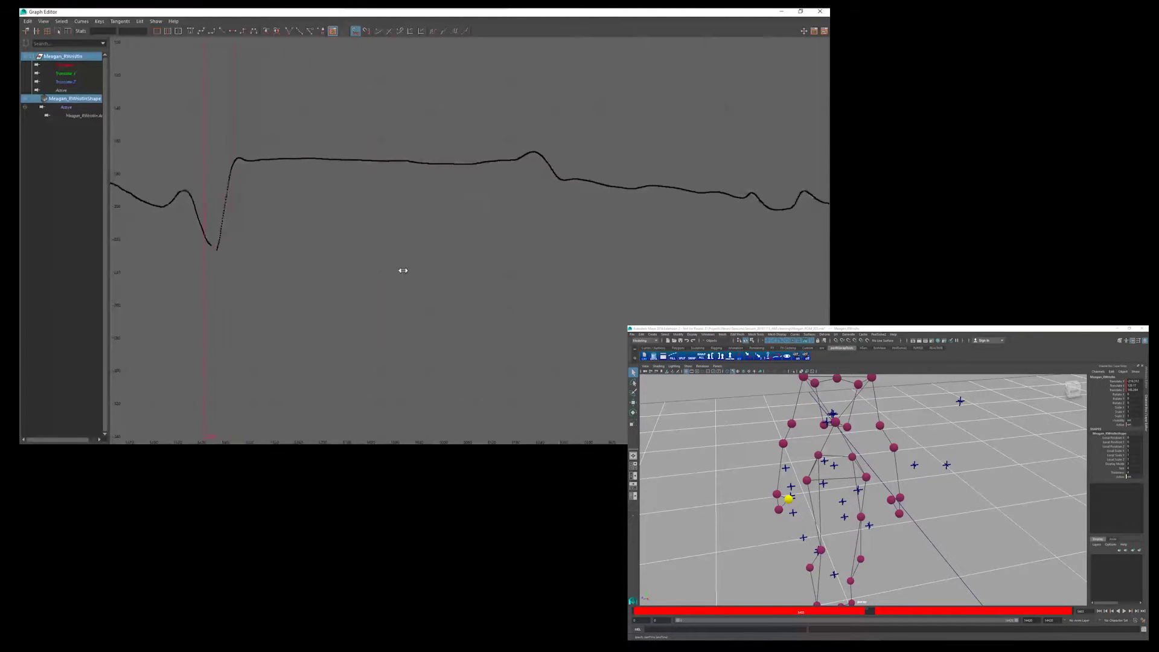
{"action": "middle_click_drag", "start_coordinate": [231, 264], "coordinate": [457, 270], "text": "alt"}
{"action": "right_click_drag", "start_coordinate": [457, 269], "coordinate": [491, 270], "text": "alt+shift"}
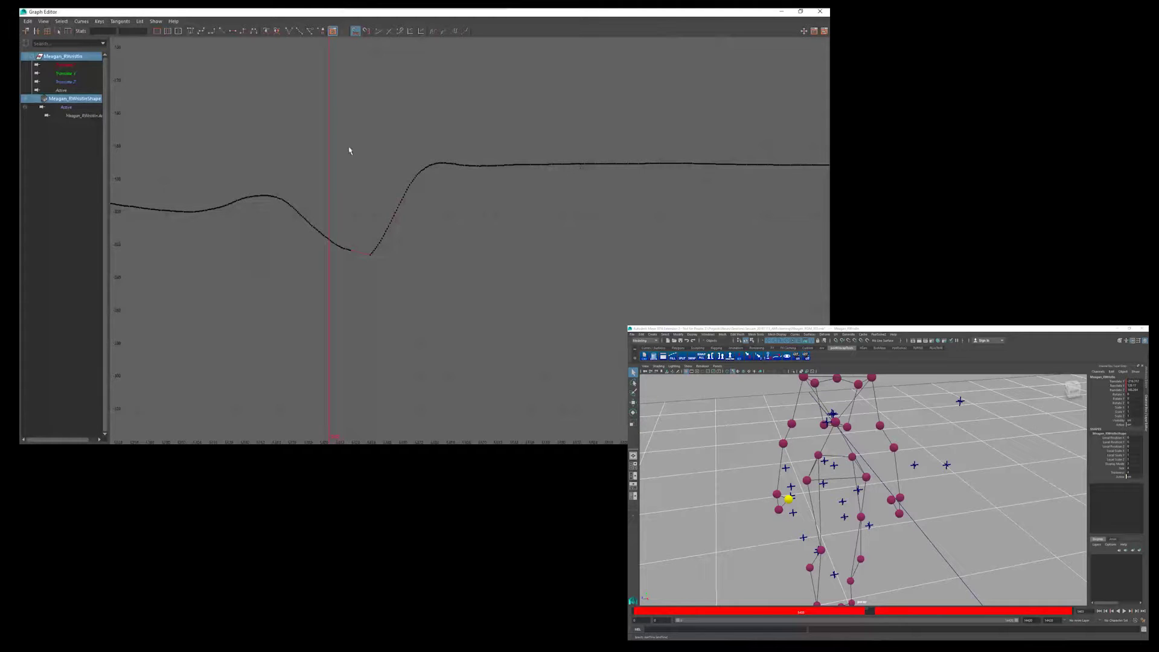
{"action": "left_click_drag", "start_coordinate": [364, 108], "coordinate": [656, 338]}
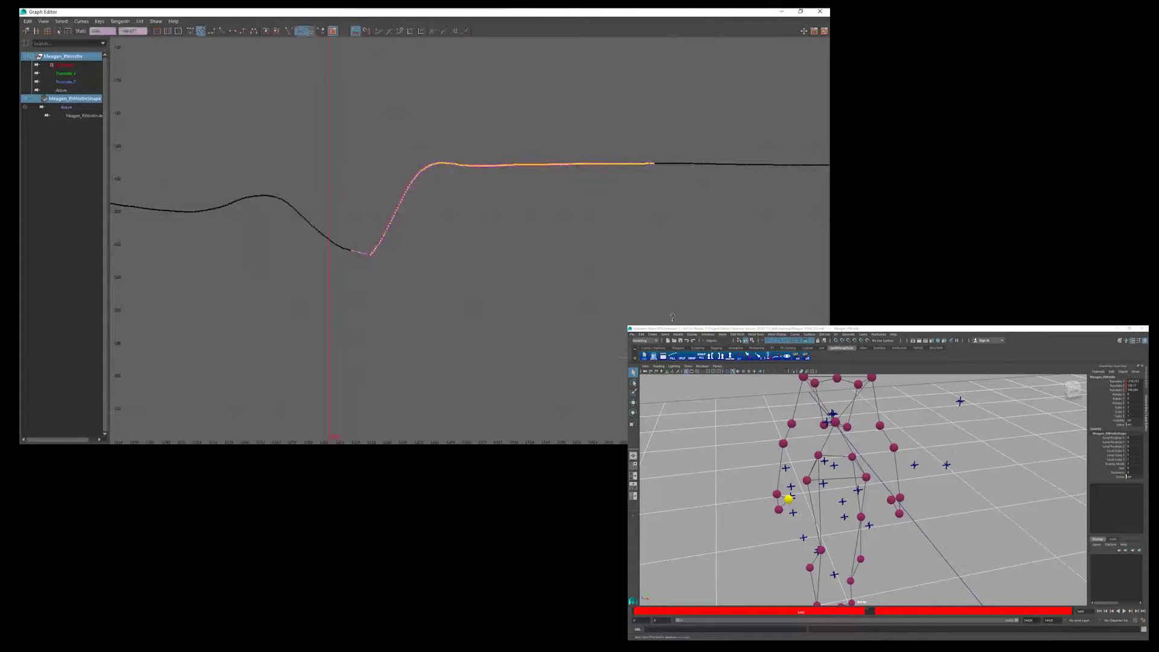
{"action": "right_click_drag", "start_coordinate": [673, 316], "coordinate": [668, 314], "text": "alt+shift"}
{"action": "middle_click_drag", "start_coordinate": [629, 302], "coordinate": [413, 289], "text": "alt"}
{"action": "left_click_drag", "start_coordinate": [342, 105], "coordinate": [690, 221], "text": "ctrl+shift"}
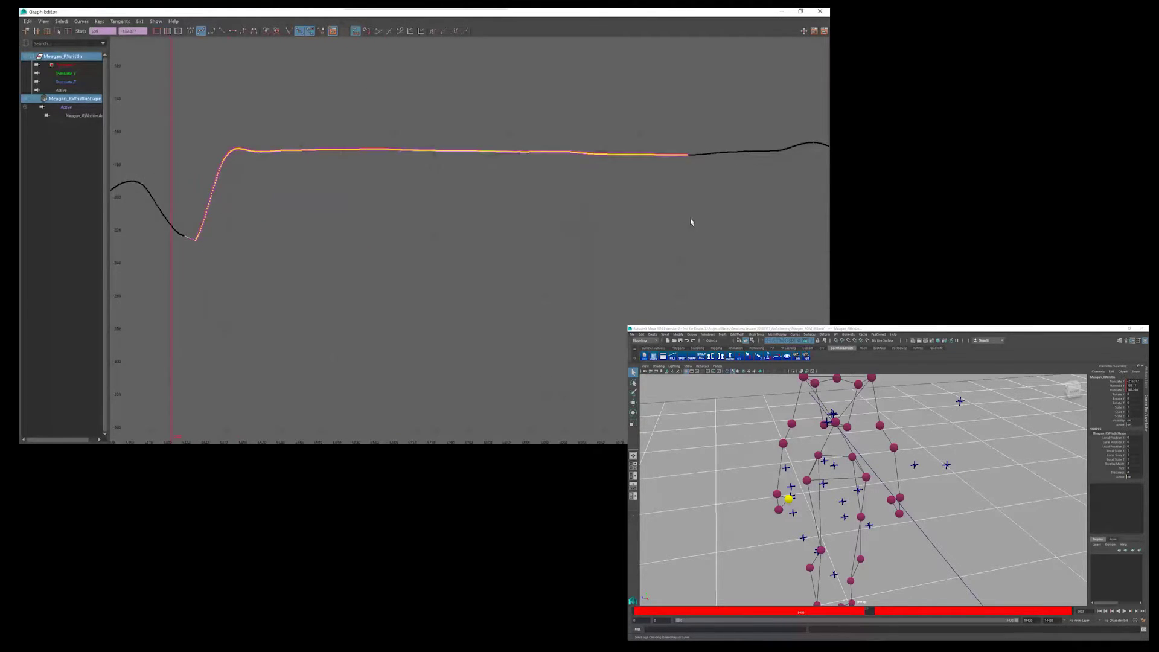
{"action": "right_click_drag", "start_coordinate": [657, 223], "coordinate": [641, 228], "text": "alt+shift"}
{"action": "middle_click_drag", "start_coordinate": [549, 225], "coordinate": [415, 219], "text": "alt"}
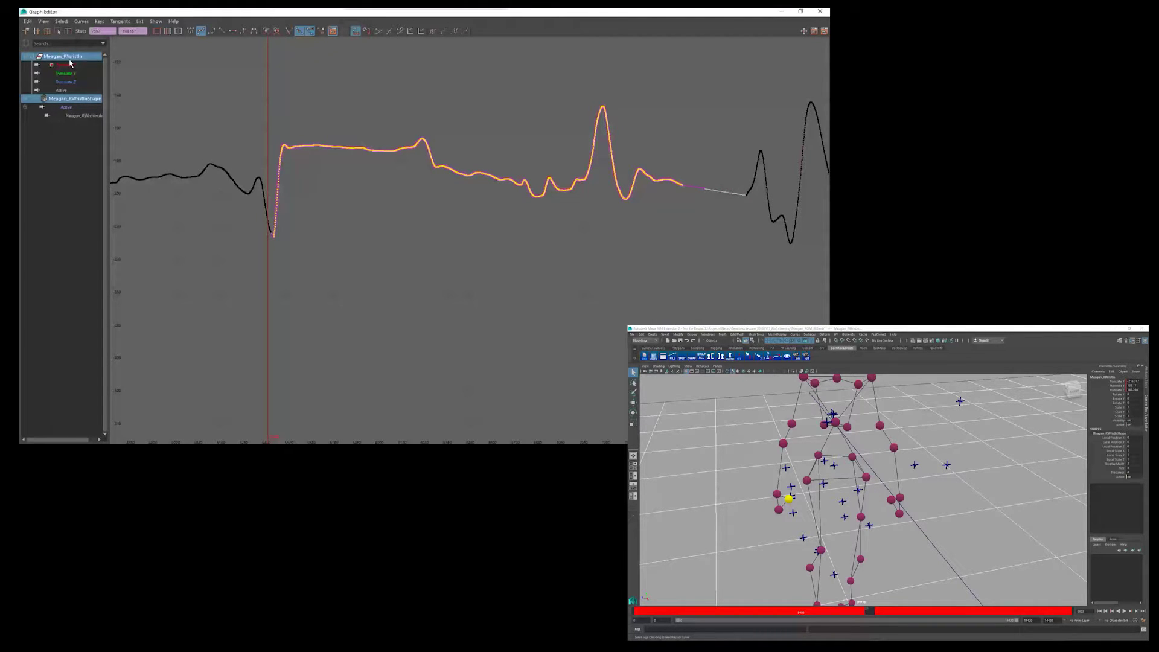
{"action": "key", "text": "Delete"}
Move past the jump and select each of the two unlabelled wrist markers in turn to compare their translation curves.
{"action": "left_click", "coordinate": [813, 621]}
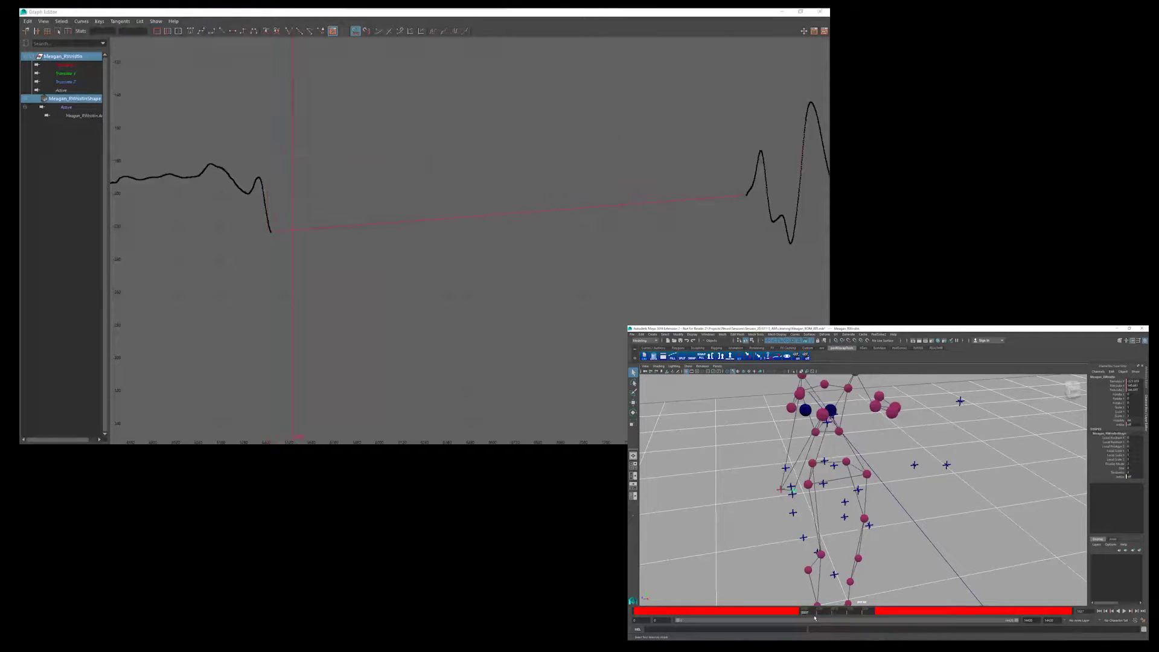
{"action": "left_click", "coordinate": [805, 410]}
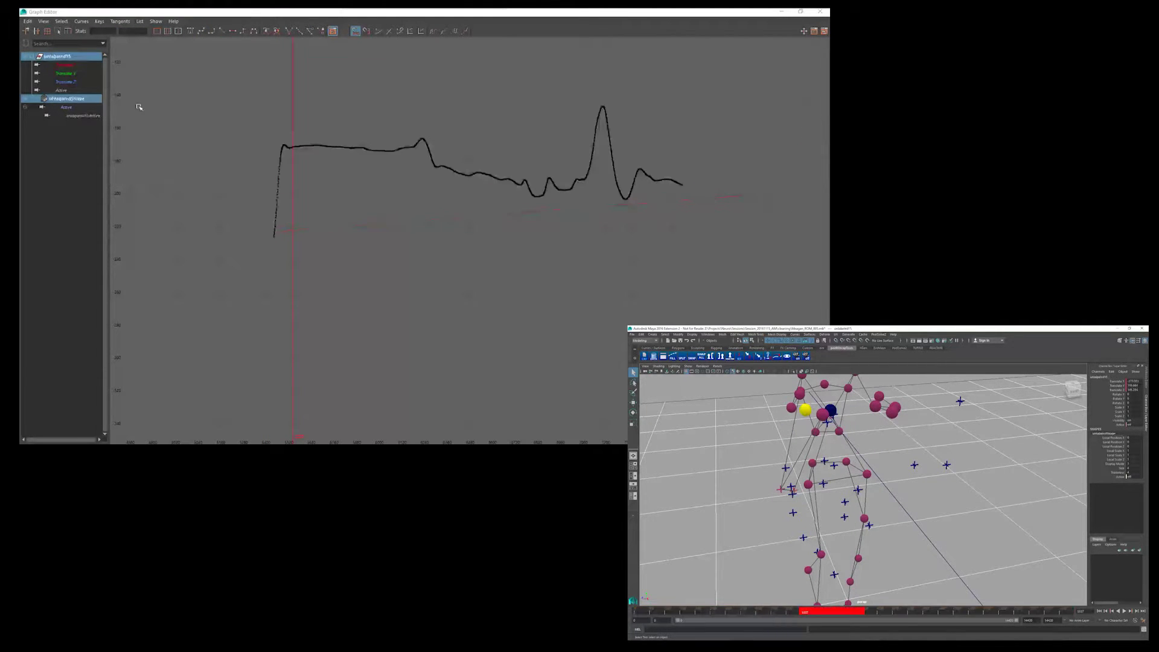
{"action": "left_click", "coordinate": [1055, 541]}
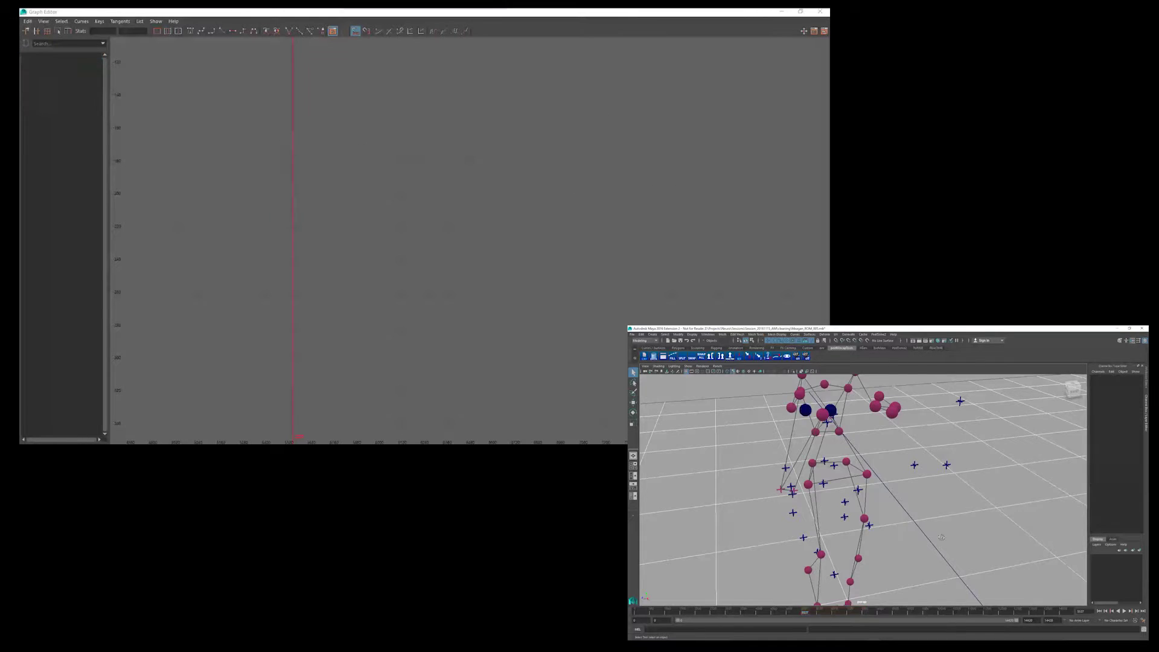
{"action": "left_click_drag", "start_coordinate": [1051, 539], "coordinate": [1016, 566], "text": "alt"}
{"action": "left_click", "coordinate": [804, 477]}
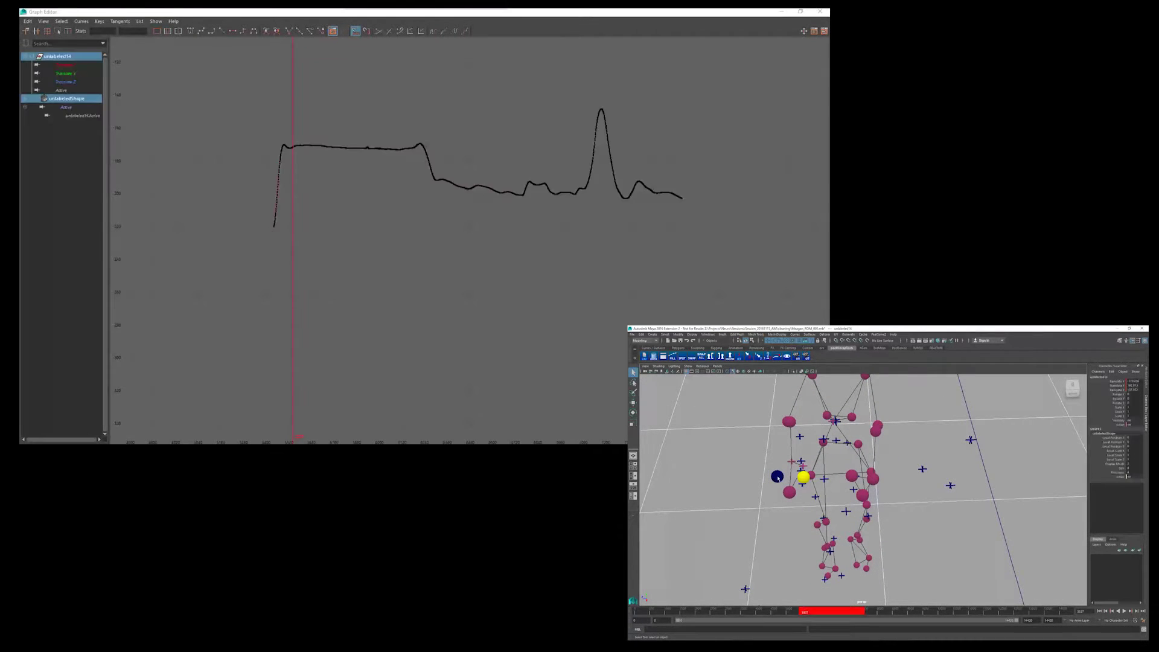
{"action": "left_click", "coordinate": [770, 518]}
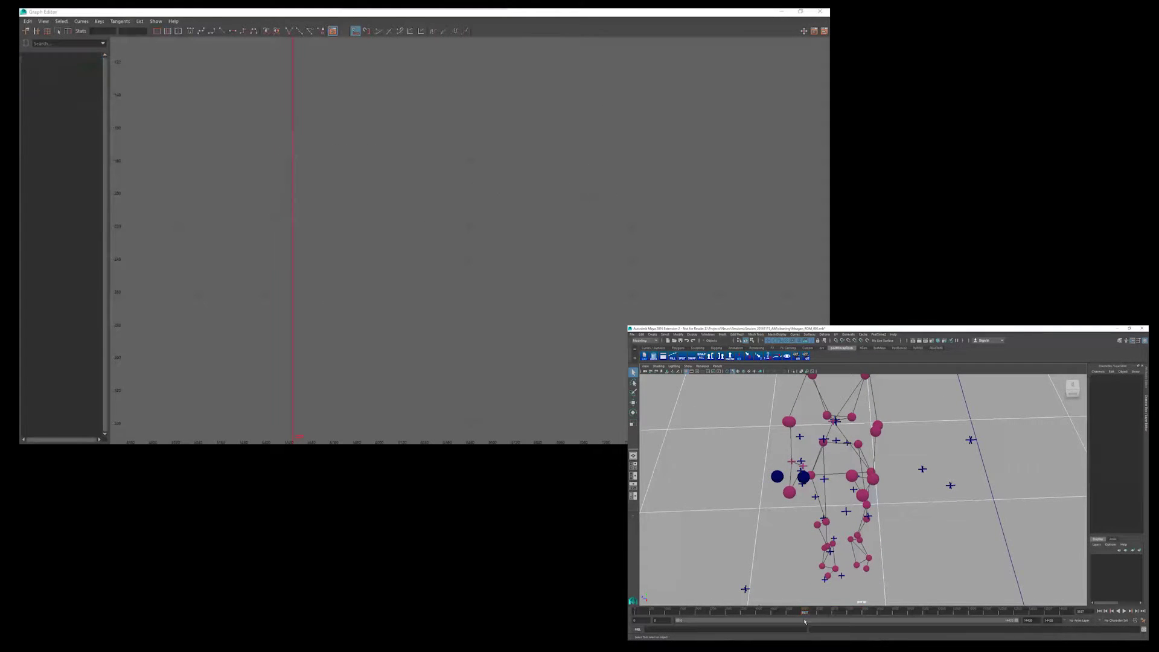
Return to before the jump, toggle the inactive marker crosses off and on, and select RWristOut to check its position and curve.
{"action": "left_click_drag", "start_coordinate": [804, 614], "coordinate": [798, 614]}
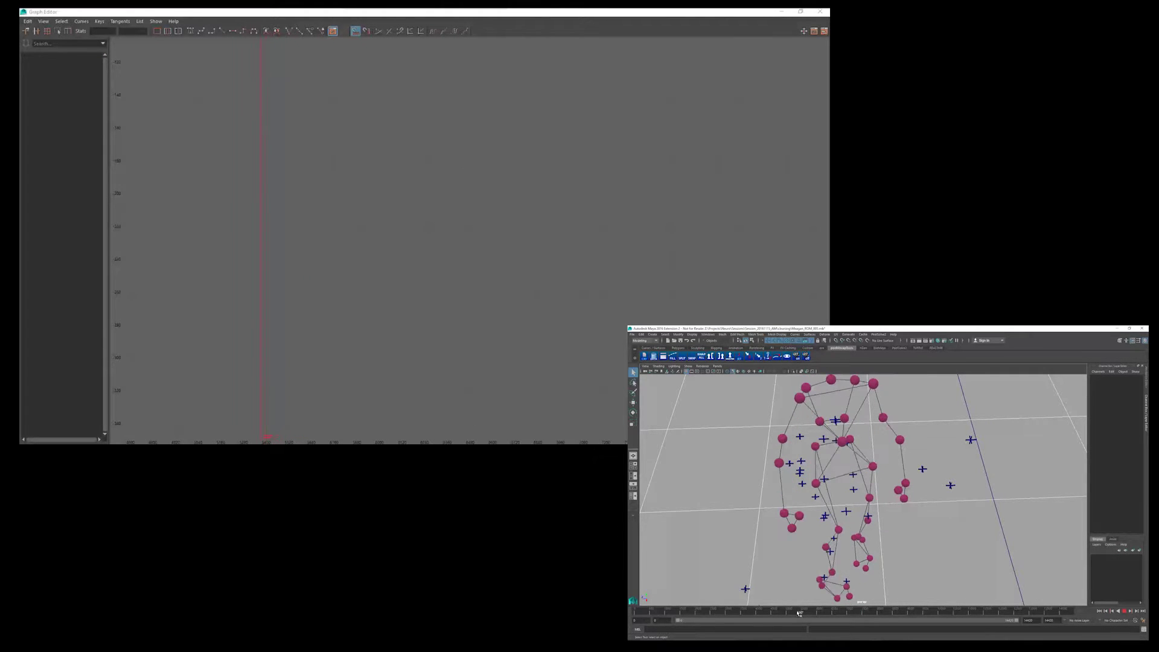
{"action": "left_click", "coordinate": [789, 357]}
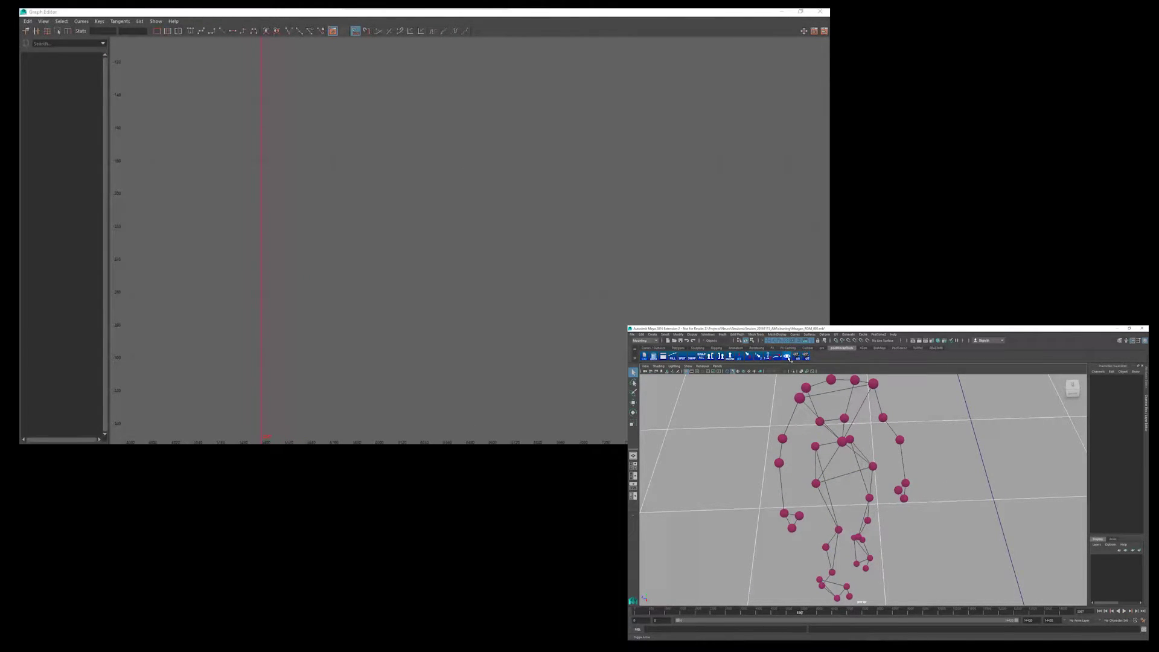
{"action": "left_click", "coordinate": [789, 358]}
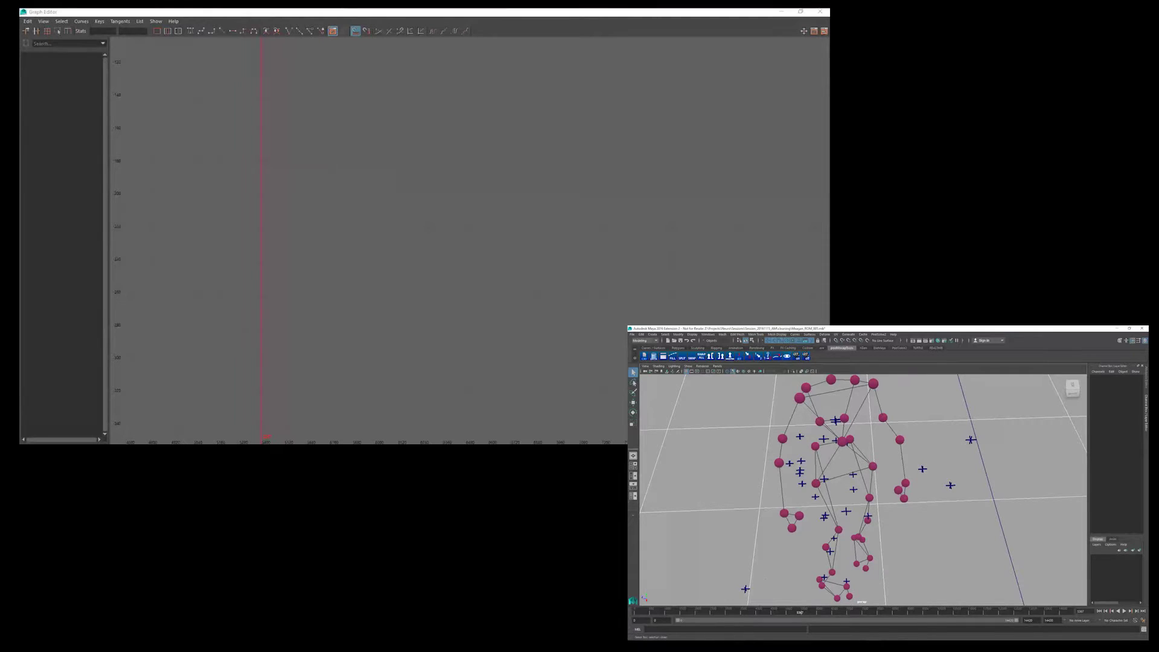
{"action": "left_click", "coordinate": [785, 516]}
{"action": "left_click_drag", "start_coordinate": [785, 516], "coordinate": [771, 502], "text": "alt"}
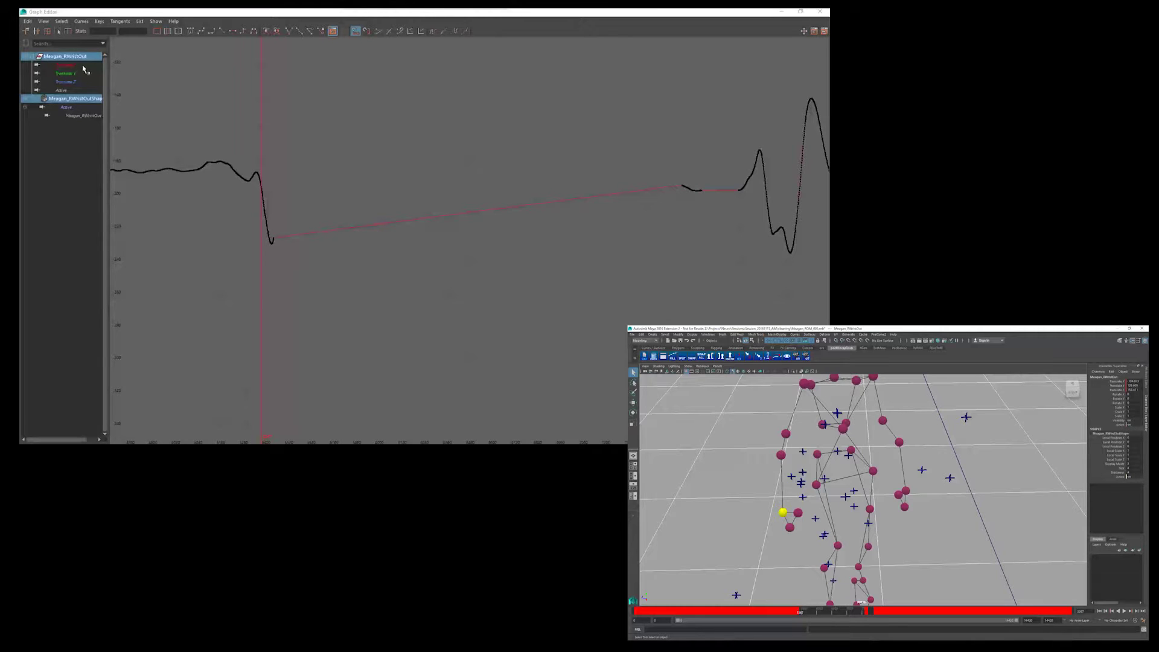
Move past the jump and select the outer unlabelled wrist marker, viewing it from another angle to identify it.
{"action": "left_click_drag", "start_coordinate": [797, 612], "coordinate": [803, 612]}
{"action": "left_click", "coordinate": [778, 424]}
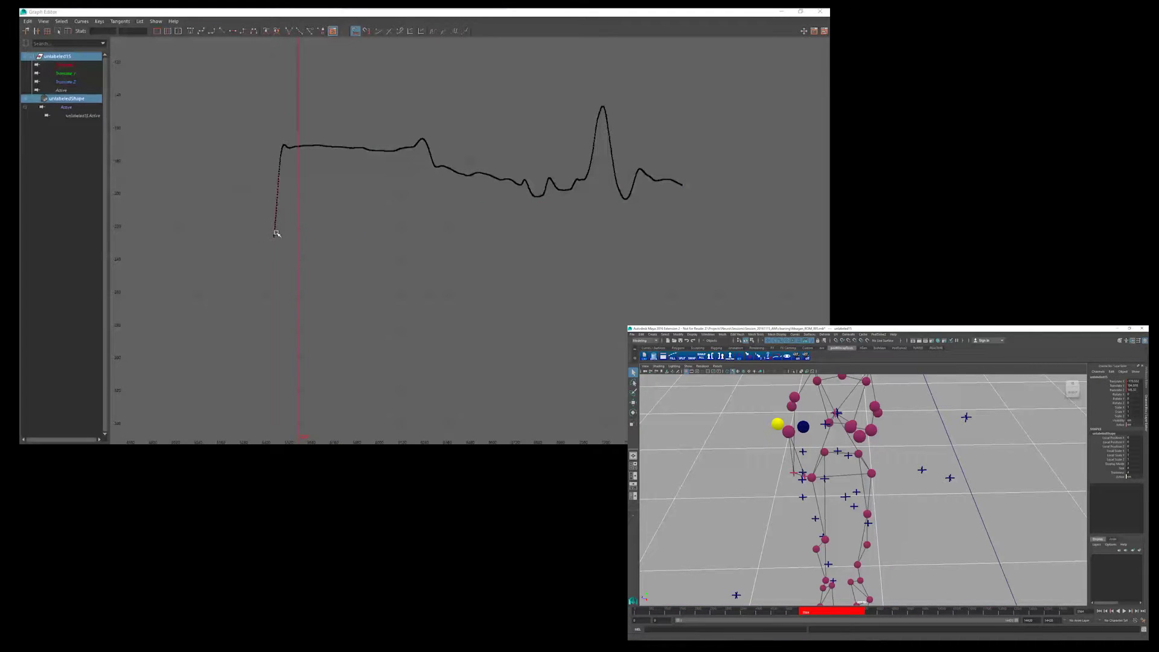
{"action": "left_click_drag", "start_coordinate": [760, 440], "coordinate": [781, 428], "text": "alt"}
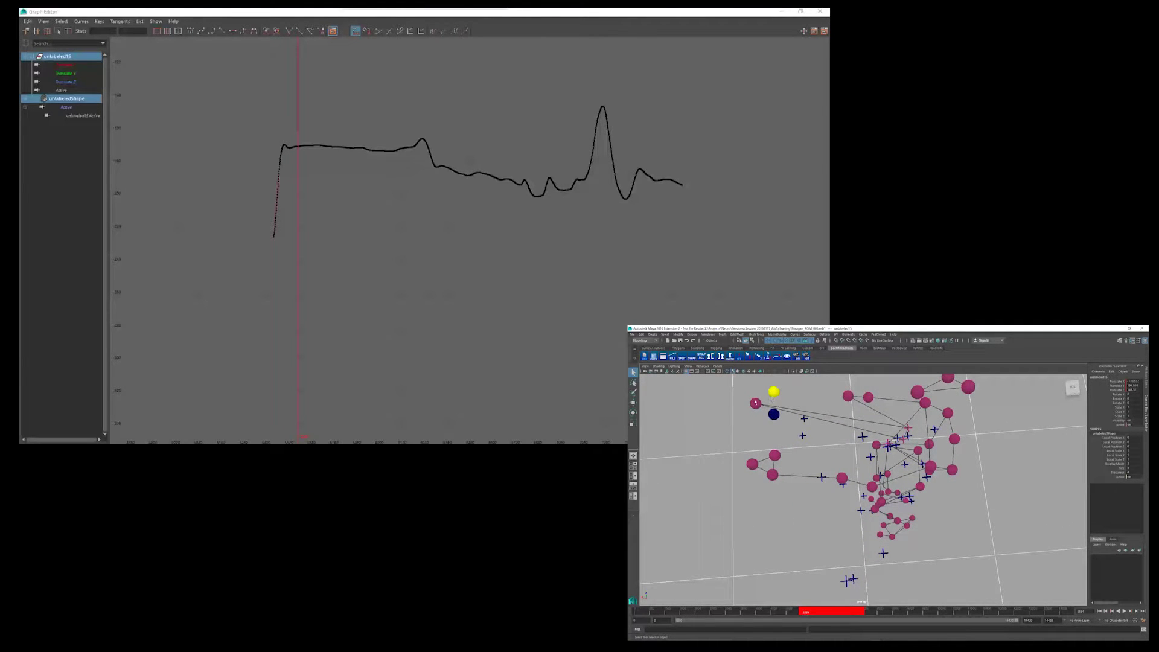
Select all Translate X keys of the outer unlabelled wrist marker, match them to RWristOut, and clear the selection.
{"action": "left_click_drag", "start_coordinate": [774, 392], "coordinate": [871, 441], "text": "alt"}
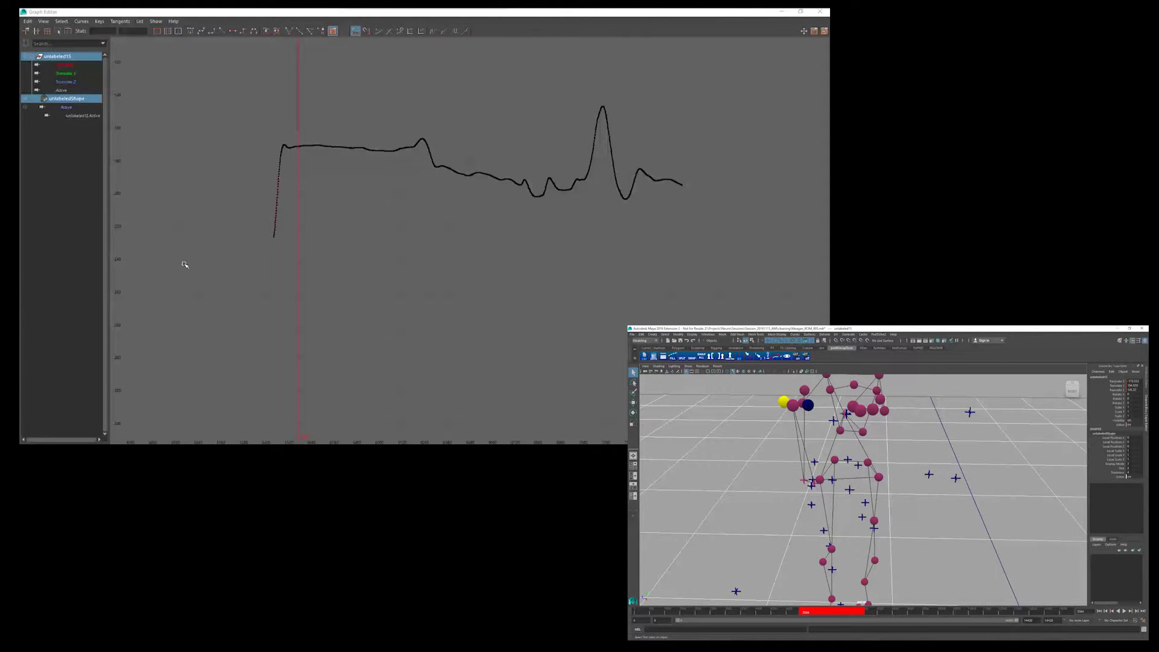
{"action": "left_click_drag", "start_coordinate": [215, 60], "coordinate": [755, 298]}
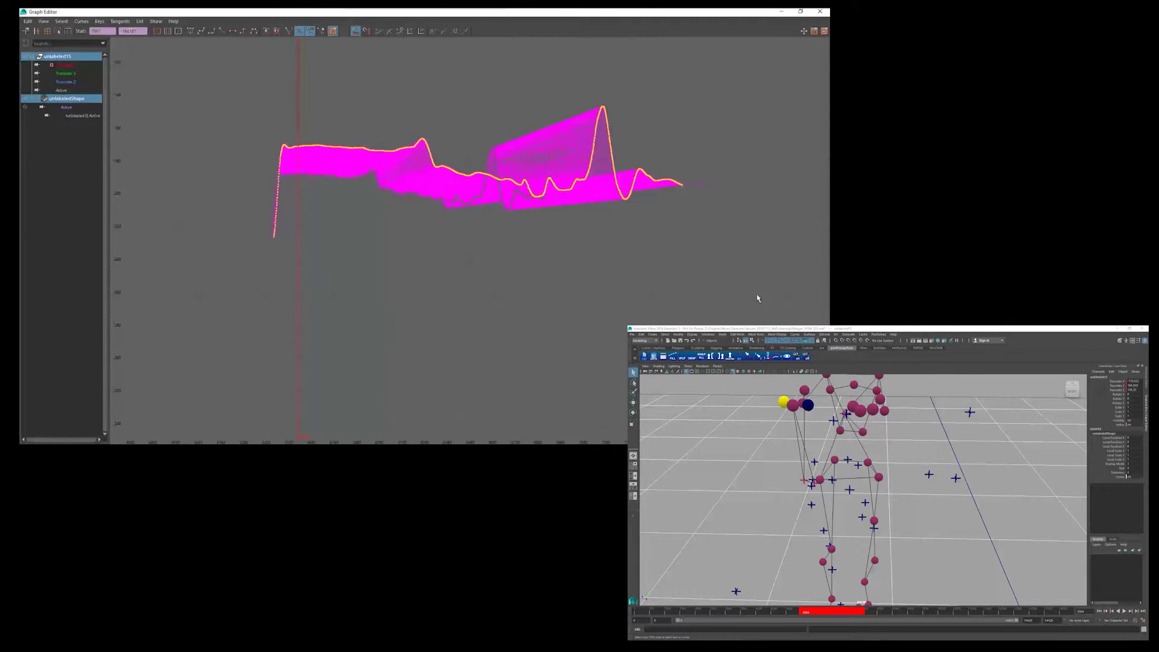
{"action": "left_click", "coordinate": [751, 358]}
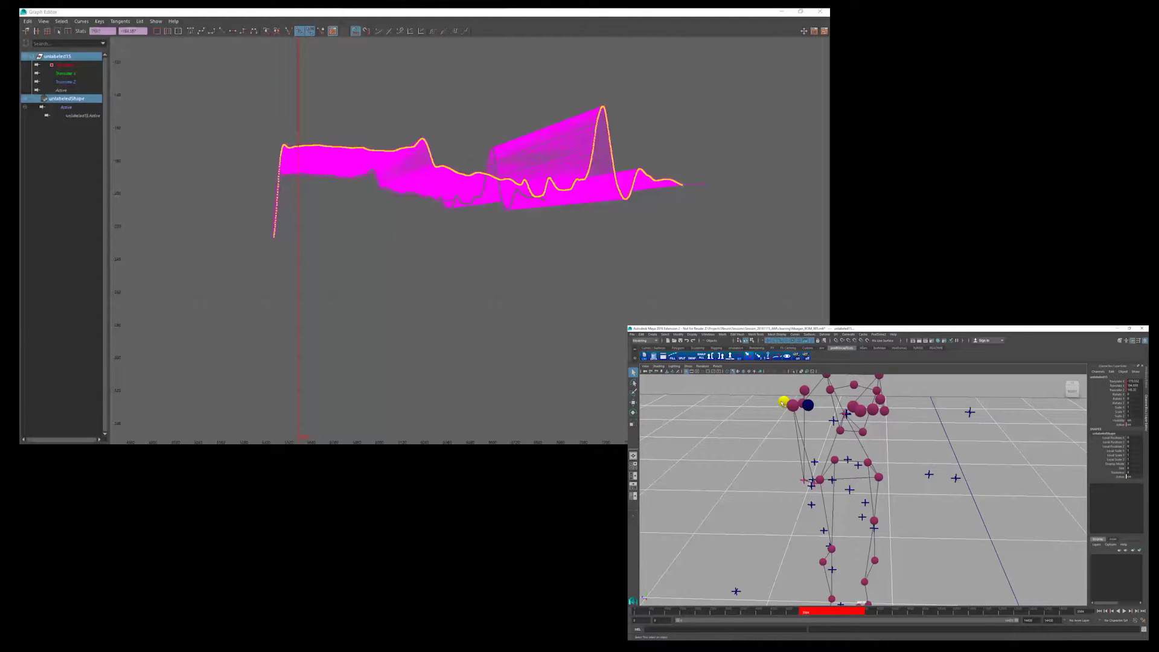
{"action": "left_click", "coordinate": [742, 359]}
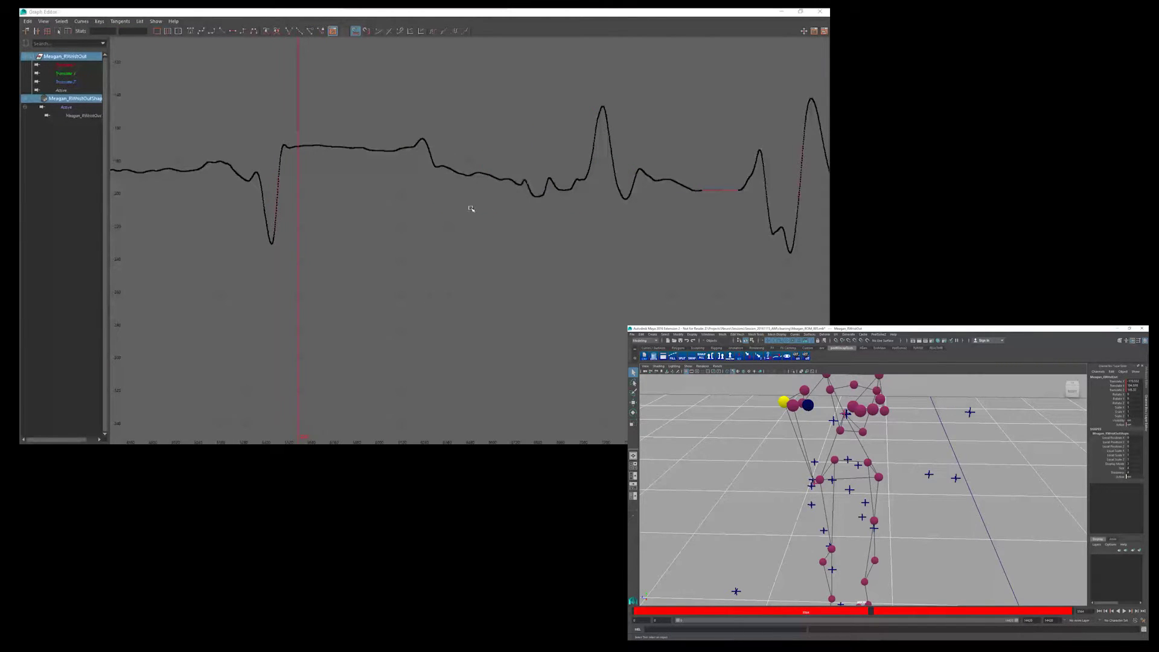
{"action": "middle_click_drag", "start_coordinate": [974, 517], "coordinate": [989, 535], "text": "alt"}
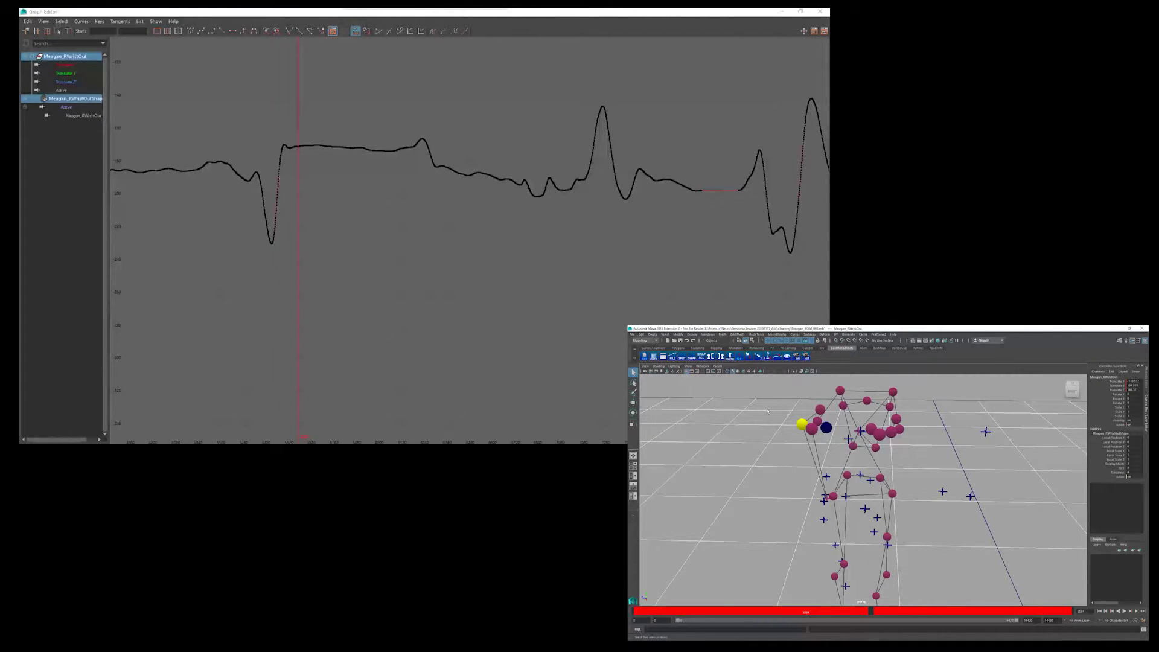
{"action": "left_click", "coordinate": [798, 424]}
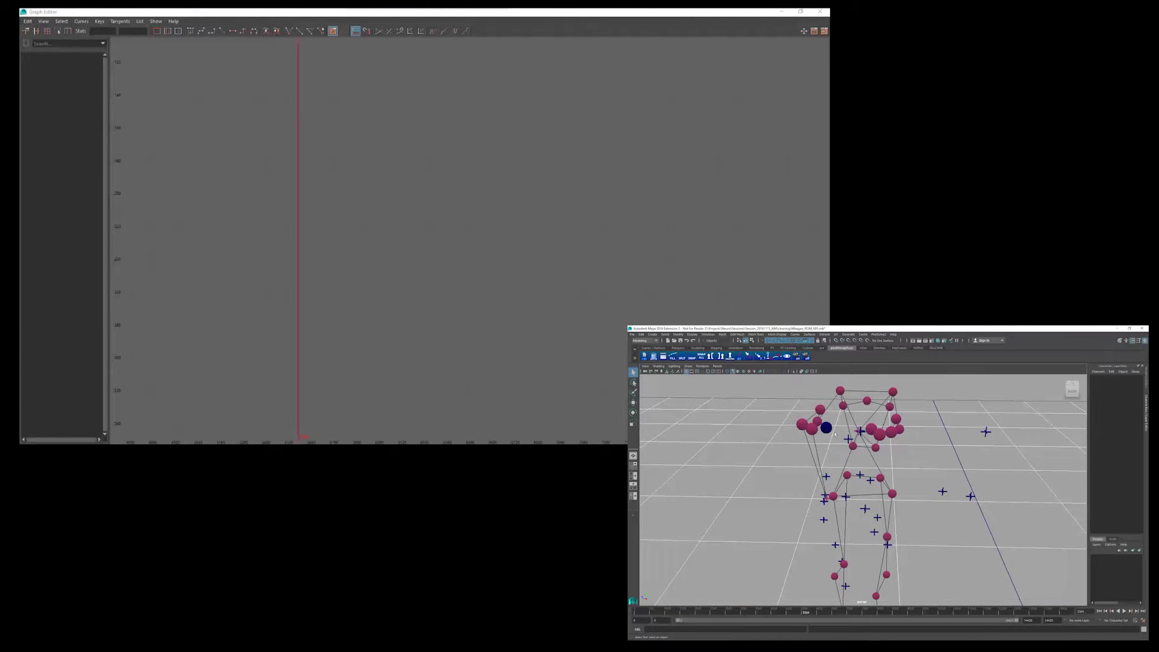
Select RWristIn and examine the gap in its Translate X curve after the wrist jump.
{"action": "left_click_drag", "start_coordinate": [861, 523], "coordinate": [851, 477], "text": "alt"}
{"action": "left_click", "coordinate": [847, 469]}
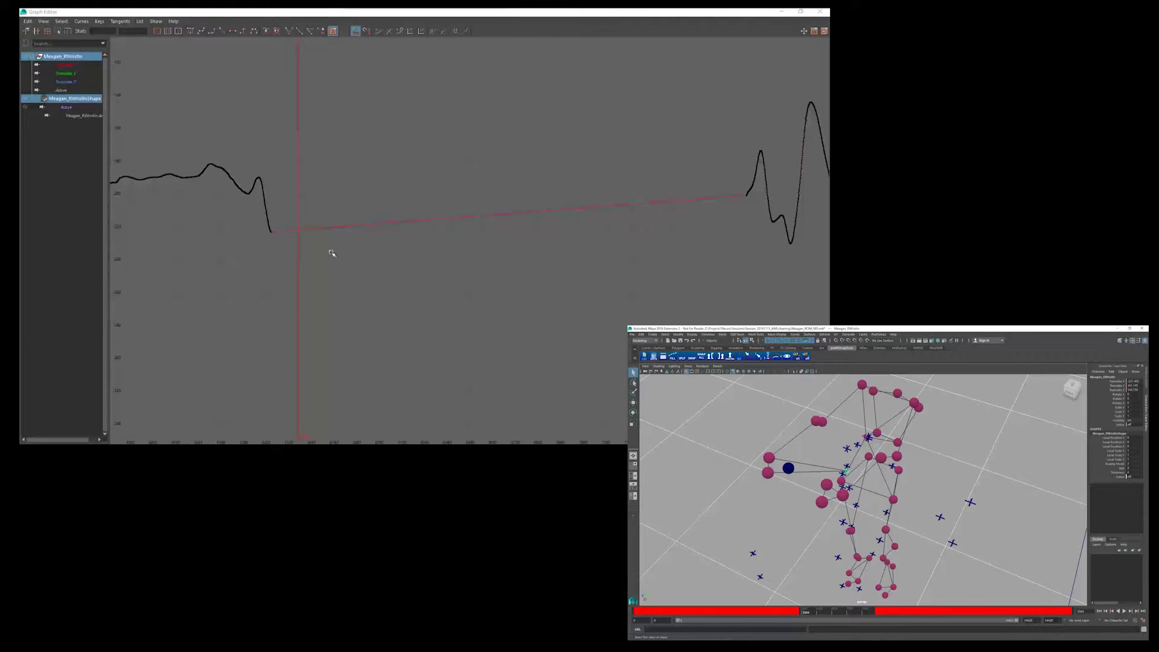
{"action": "left_click_drag", "start_coordinate": [320, 203], "coordinate": [275, 245]}
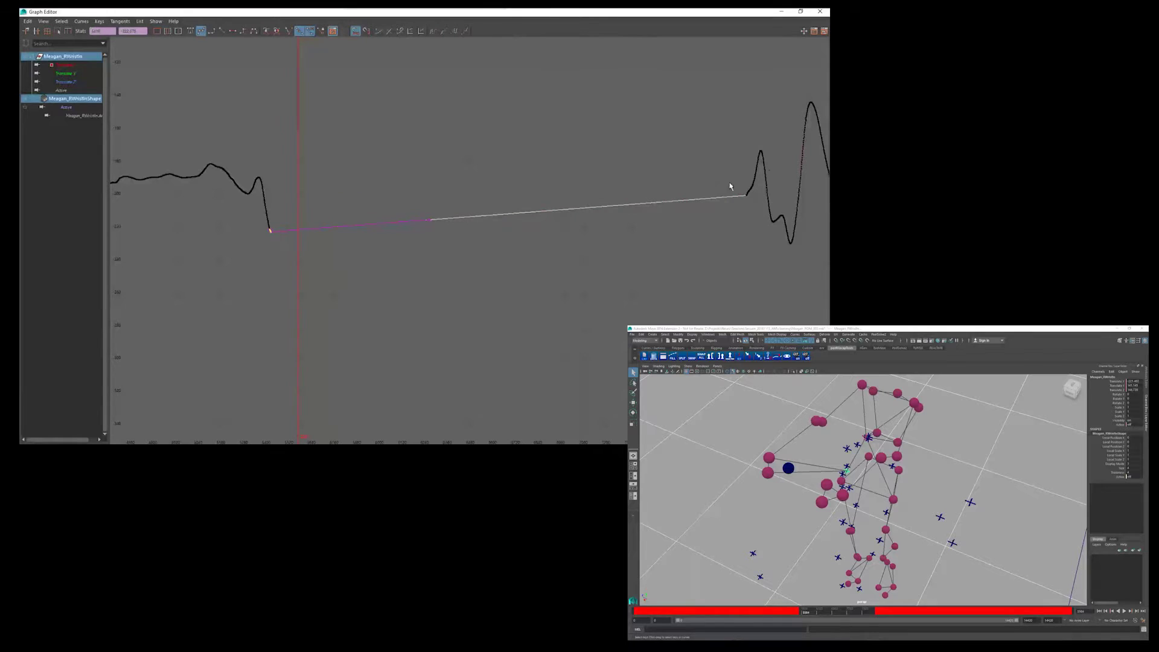
{"action": "left_click", "coordinate": [747, 212]}
{"action": "left_click", "coordinate": [463, 181]}
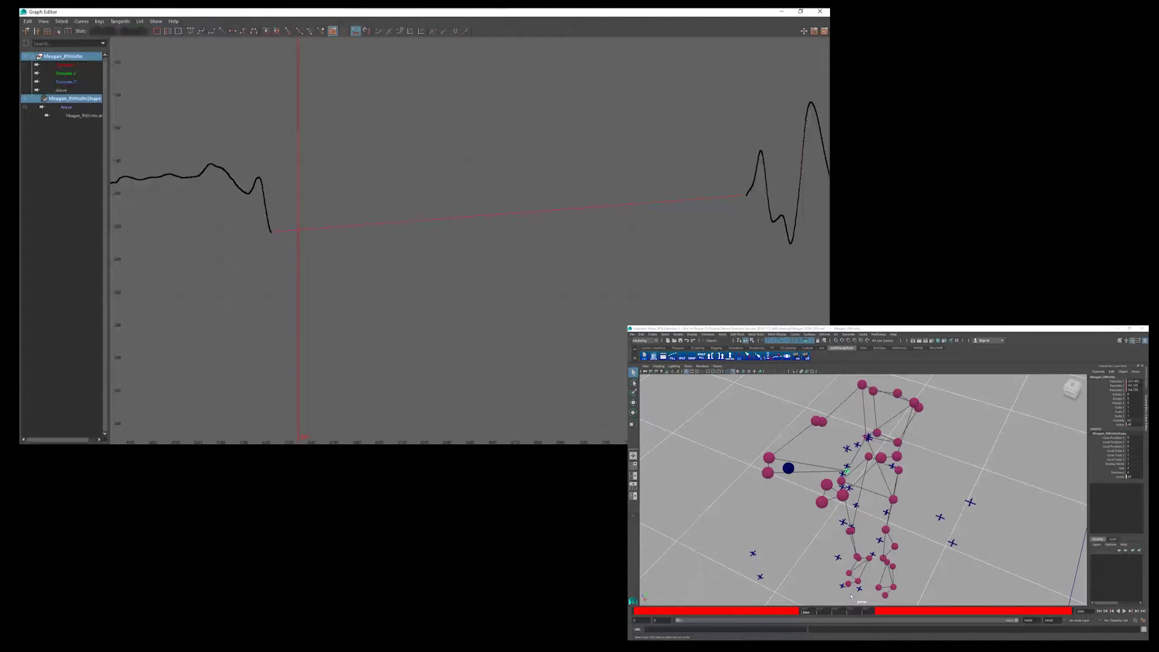
Select all Translate X keys of the remaining unlabelled wrist marker and match them to RWristIn.
{"action": "left_click", "coordinate": [847, 473]}
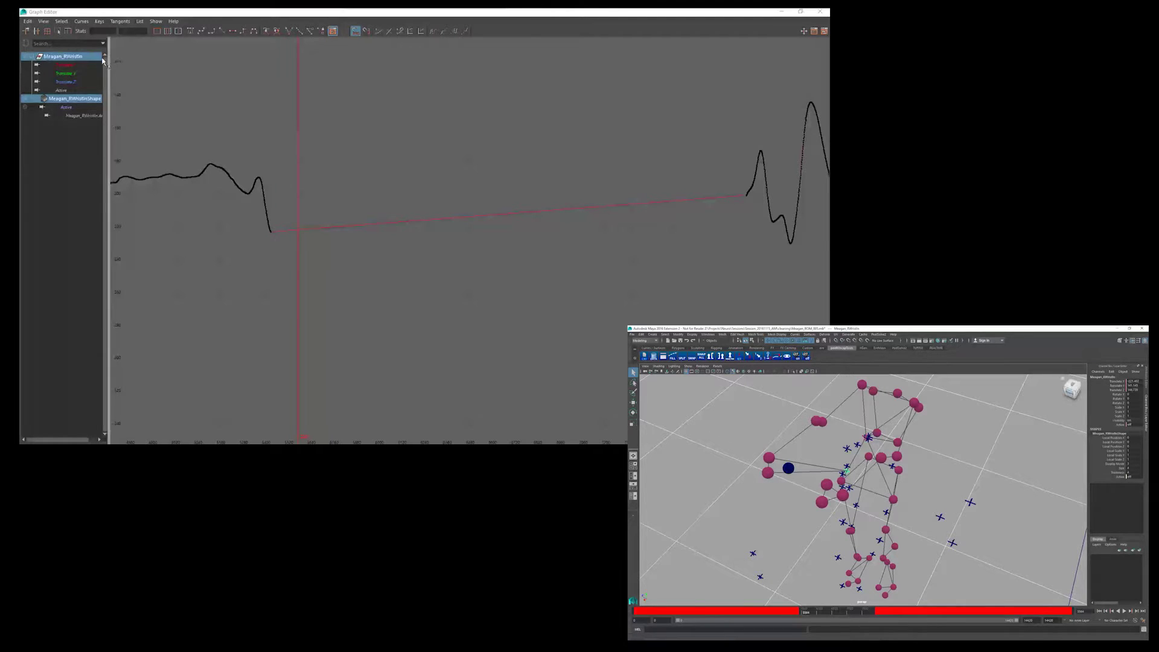
{"action": "left_click", "coordinate": [788, 468]}
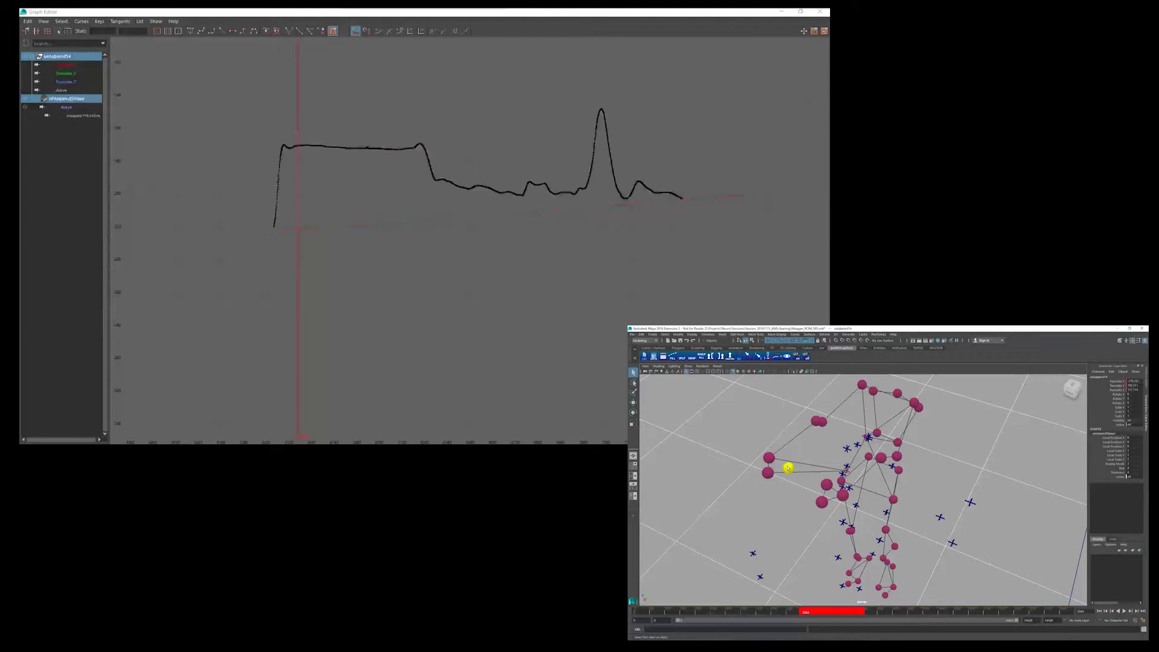
{"action": "left_click_drag", "start_coordinate": [223, 57], "coordinate": [718, 290]}
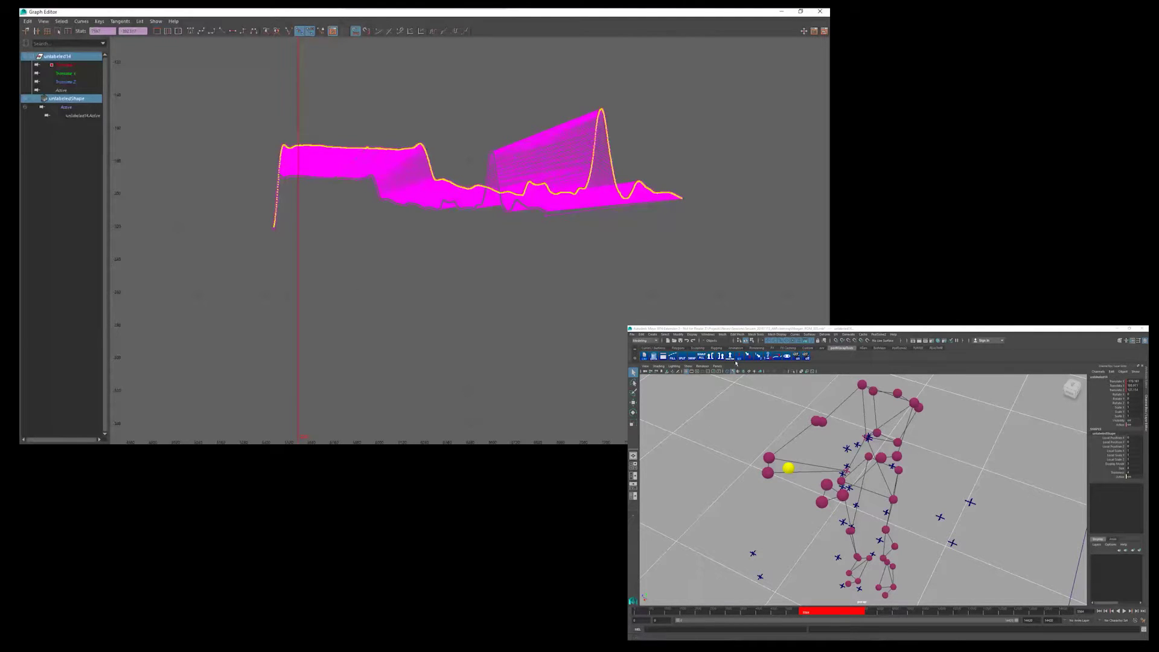
{"action": "left_click", "coordinate": [749, 358]}
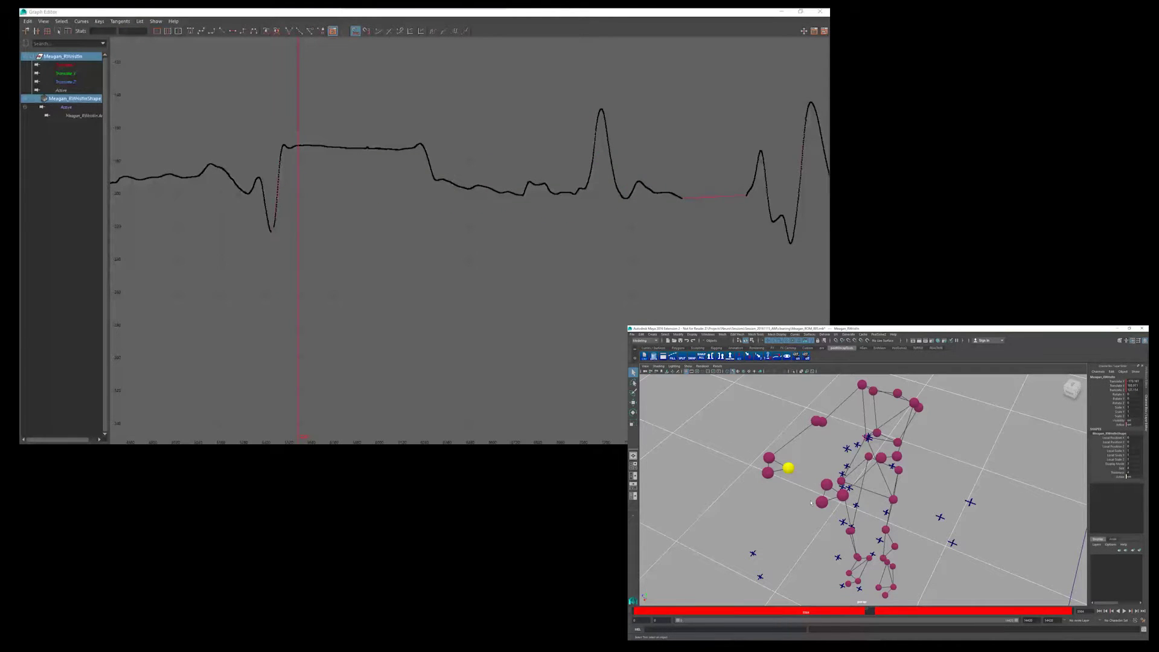
{"action": "left_click", "coordinate": [780, 531]}
Hide the inactive marker crosses and play through the repaired section from several angles to check the right wrist.
{"action": "left_click_drag", "start_coordinate": [806, 614], "coordinate": [801, 613]}
{"action": "left_click_drag", "start_coordinate": [803, 459], "coordinate": [787, 372], "text": "alt"}
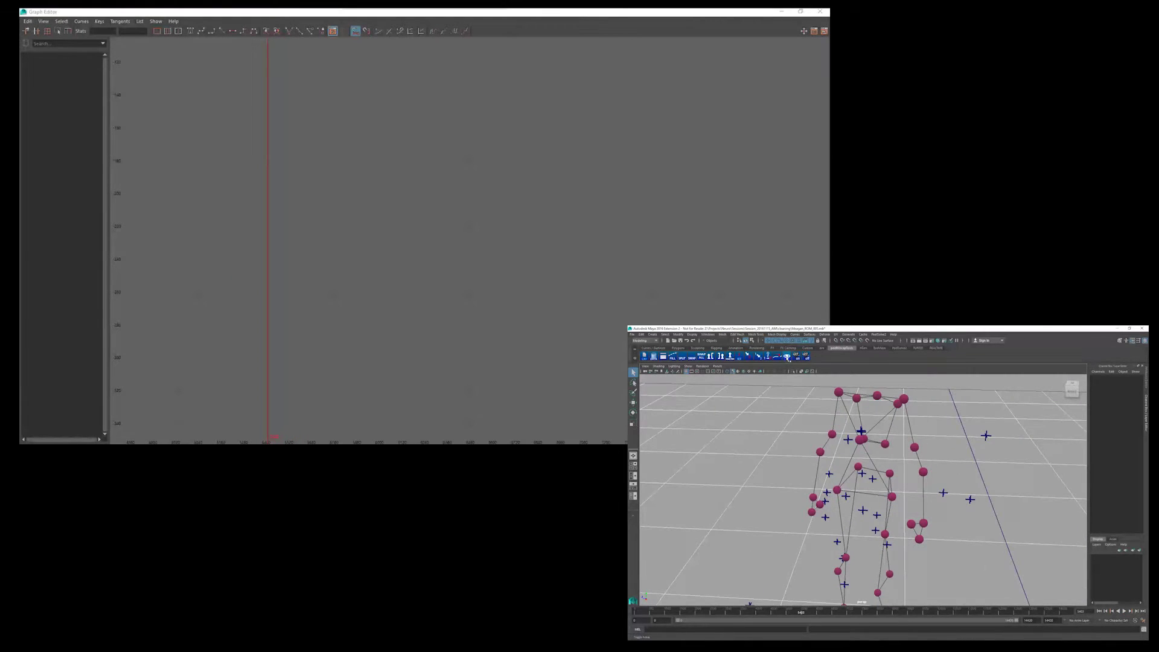
{"action": "left_click", "coordinate": [786, 356]}
{"action": "key", "text": "alt+v"}
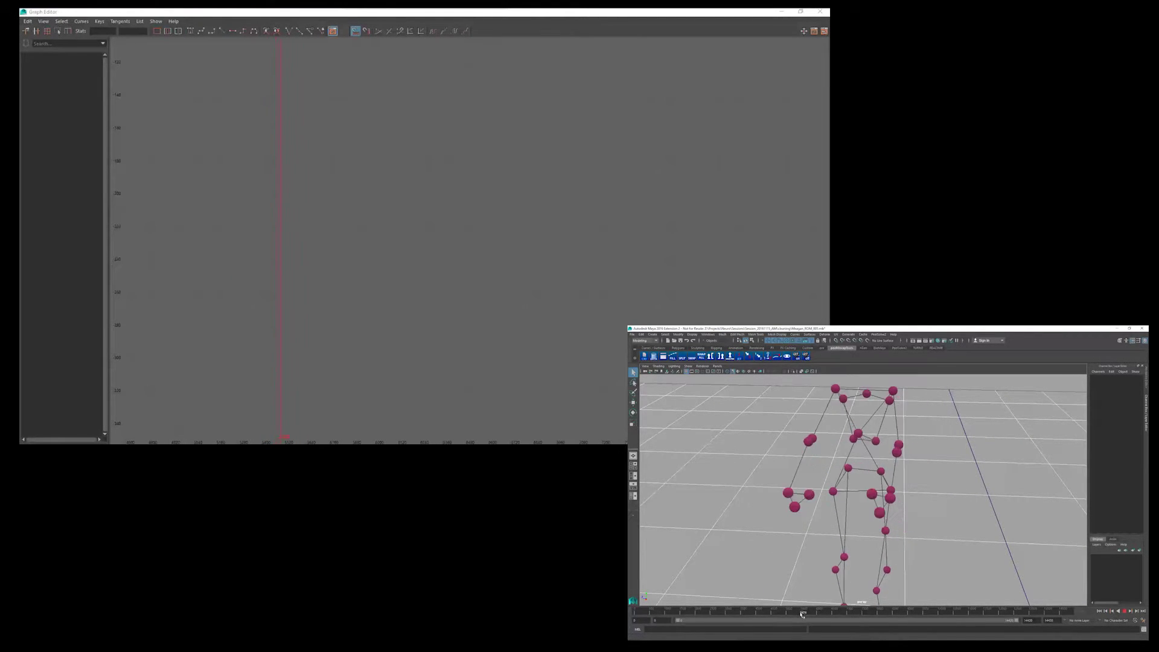
{"action": "key", "text": "alt+v"}
{"action": "left_click_drag", "start_coordinate": [829, 492], "coordinate": [765, 580], "text": "alt"}
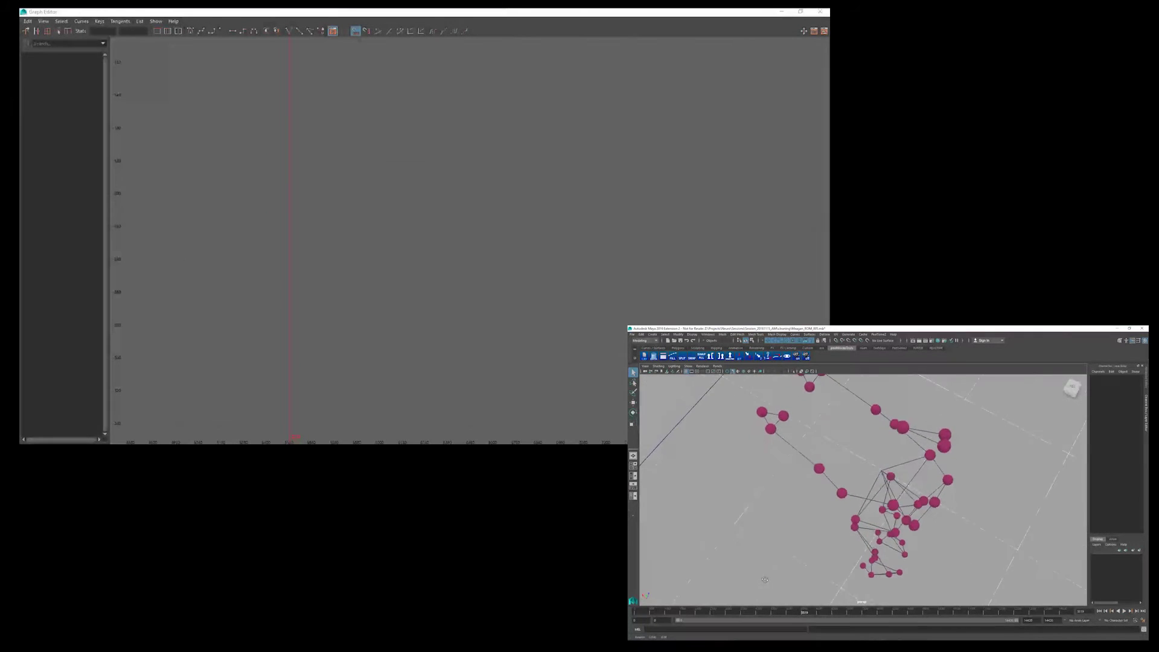
{"action": "middle_click_drag", "start_coordinate": [765, 580], "coordinate": [744, 605], "text": "alt"}
{"action": "left_click_drag", "start_coordinate": [804, 613], "coordinate": [819, 611]}
Select RWristIn and examine the plateau of its Translate X curve closely for noisy keys.
{"action": "left_click", "coordinate": [781, 435]}
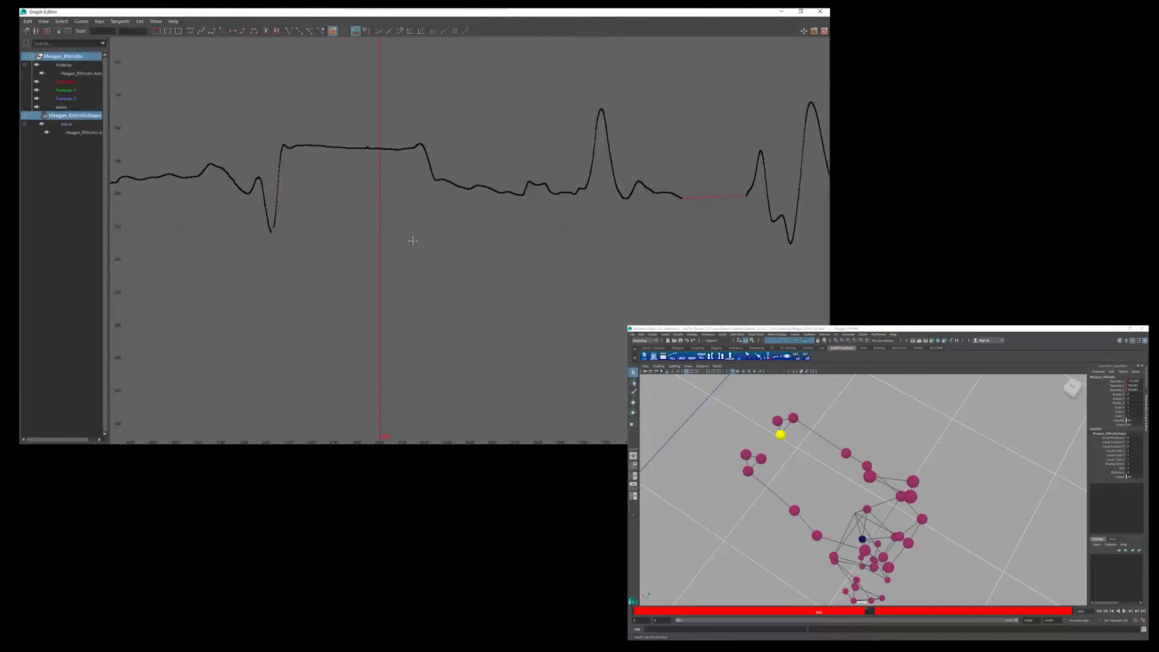
{"action": "scroll", "coordinate": [445, 274], "scroll_direction": "up", "scroll_amount": 5}
{"action": "middle_click_drag", "start_coordinate": [456, 272], "coordinate": [462, 172], "text": "alt"}
{"action": "right_click_drag", "start_coordinate": [456, 233], "coordinate": [492, 233], "text": "alt+shift"}
{"action": "right_click_drag", "start_coordinate": [475, 226], "coordinate": [476, 238], "text": "alt+shift"}
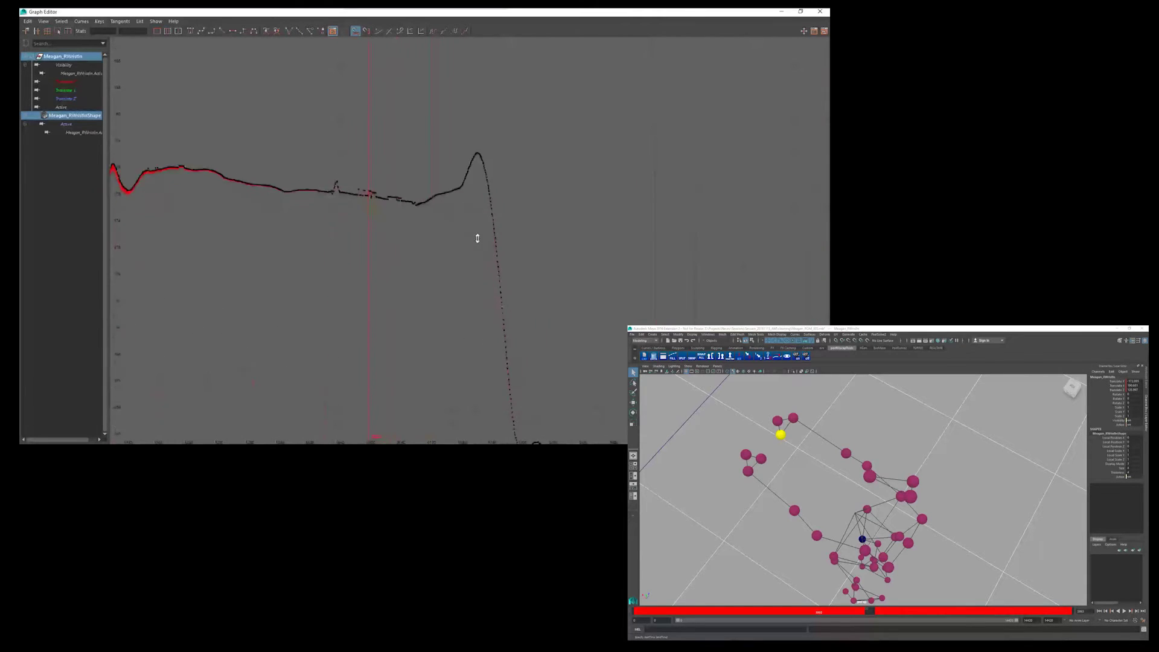
{"action": "middle_click_drag", "start_coordinate": [476, 238], "coordinate": [621, 225], "text": "alt"}
{"action": "right_click_drag", "start_coordinate": [335, 210], "coordinate": [335, 190], "text": "alt+shift"}
{"action": "right_click_drag", "start_coordinate": [311, 202], "coordinate": [369, 229], "text": "alt+shift"}
{"action": "middle_click_drag", "start_coordinate": [368, 230], "coordinate": [673, 270], "text": "alt"}
{"action": "right_click_drag", "start_coordinate": [673, 271], "coordinate": [519, 246], "text": "alt+shift"}
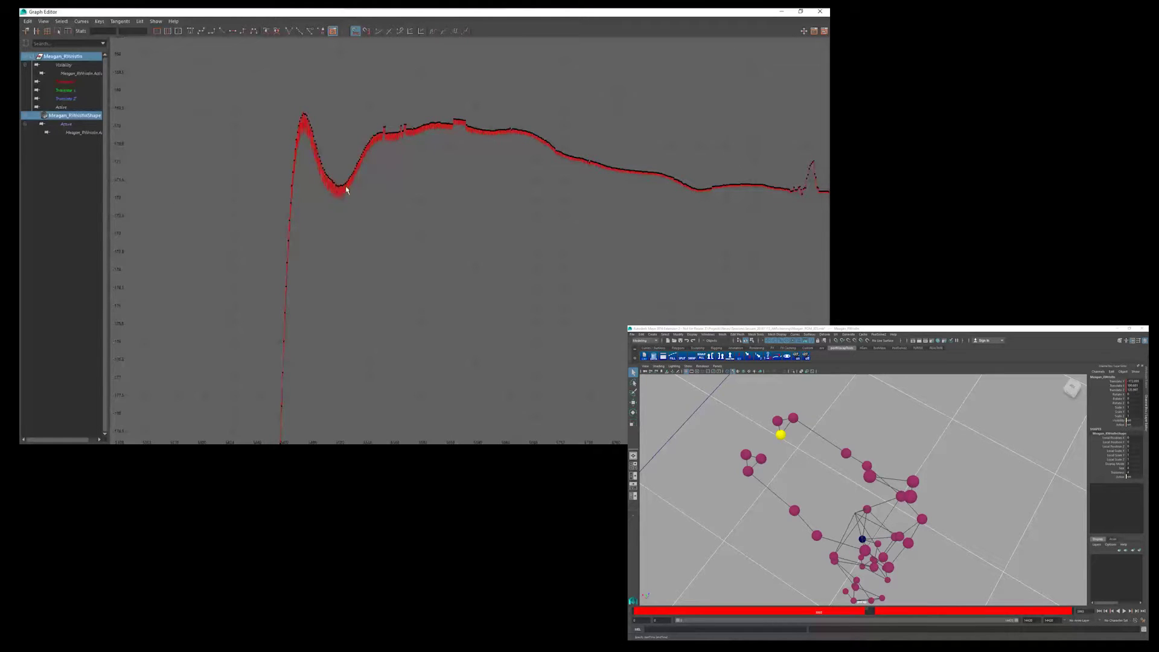
Select the spikes and offset key blocks along the plateau of the RWristIn Translate X curve and delete them.
{"action": "left_click", "coordinate": [385, 128]}
{"action": "left_click", "coordinate": [404, 127], "text": "shift"}
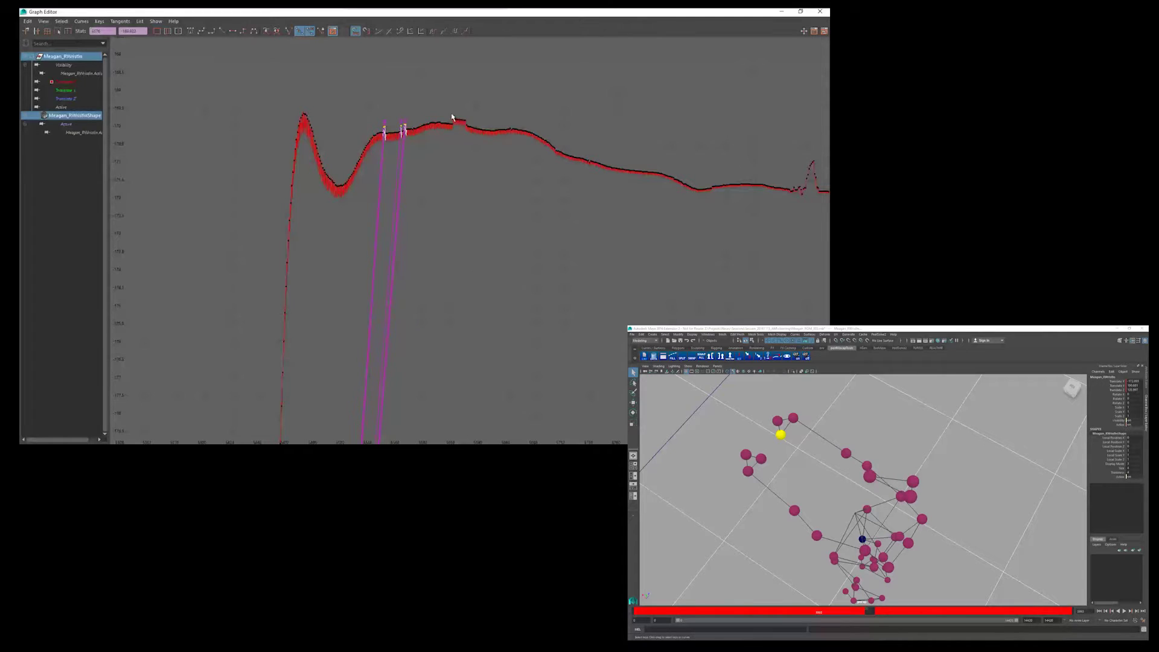
{"action": "left_click_drag", "start_coordinate": [452, 115], "coordinate": [471, 126], "text": "shift"}
{"action": "middle_click_drag", "start_coordinate": [689, 168], "coordinate": [520, 161], "text": "alt"}
{"action": "middle_click_drag", "start_coordinate": [625, 169], "coordinate": [498, 160], "text": "alt"}
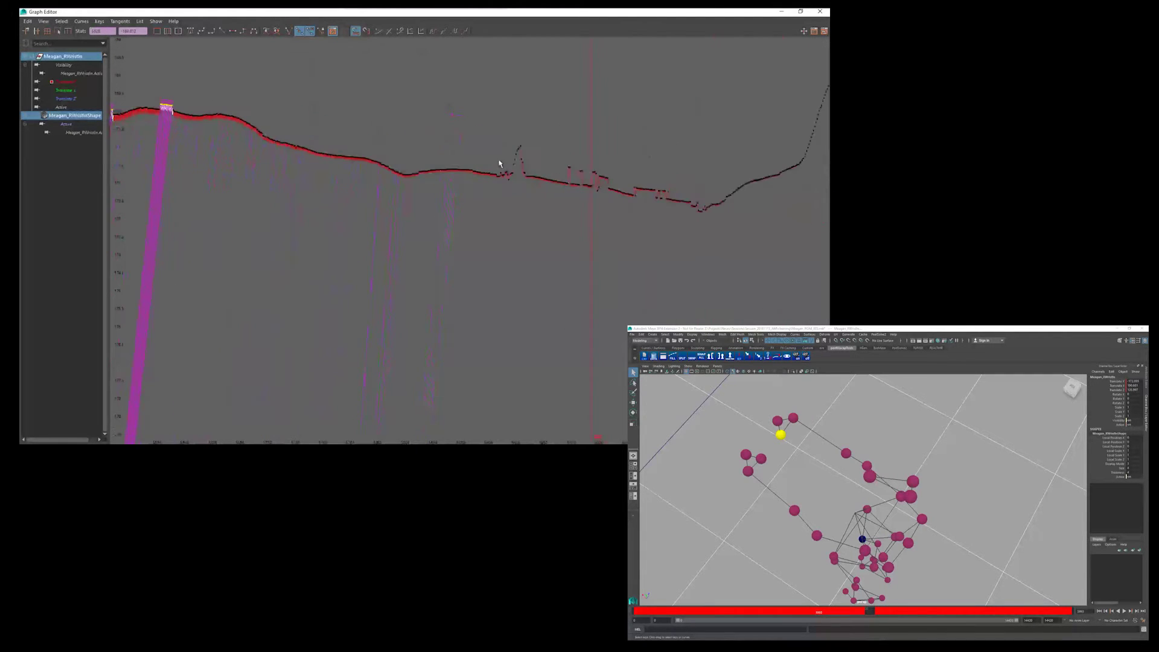
{"action": "left_click_drag", "start_coordinate": [534, 140], "coordinate": [512, 184], "text": "shift"}
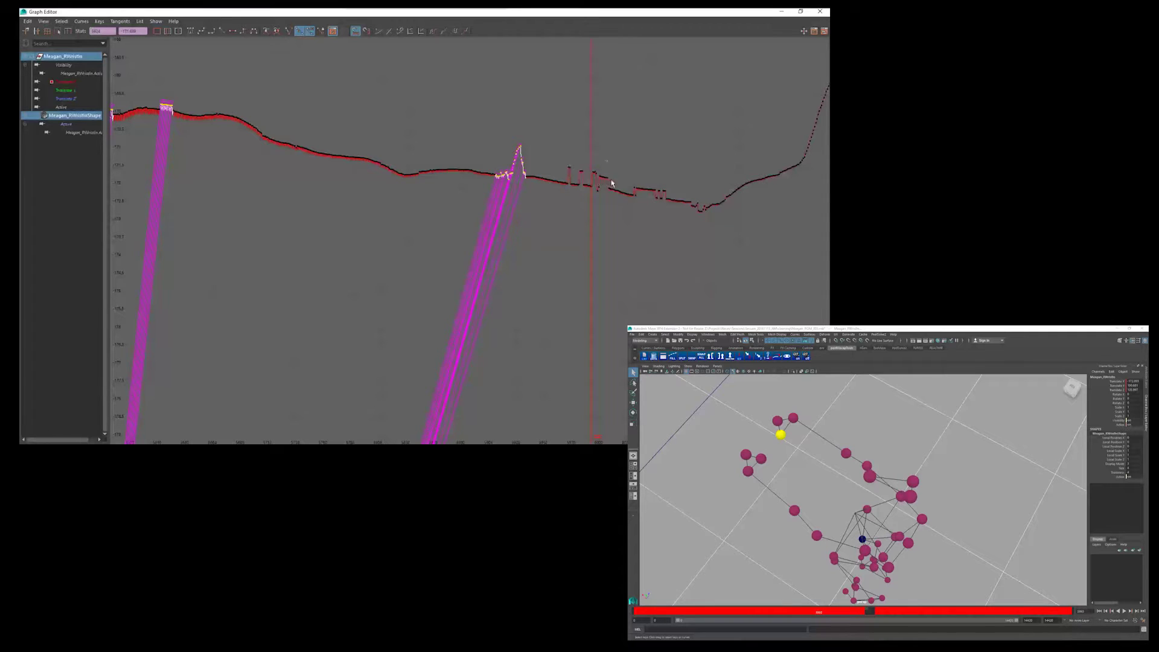
{"action": "left_click_drag", "start_coordinate": [611, 183], "coordinate": [610, 186], "text": "shift"}
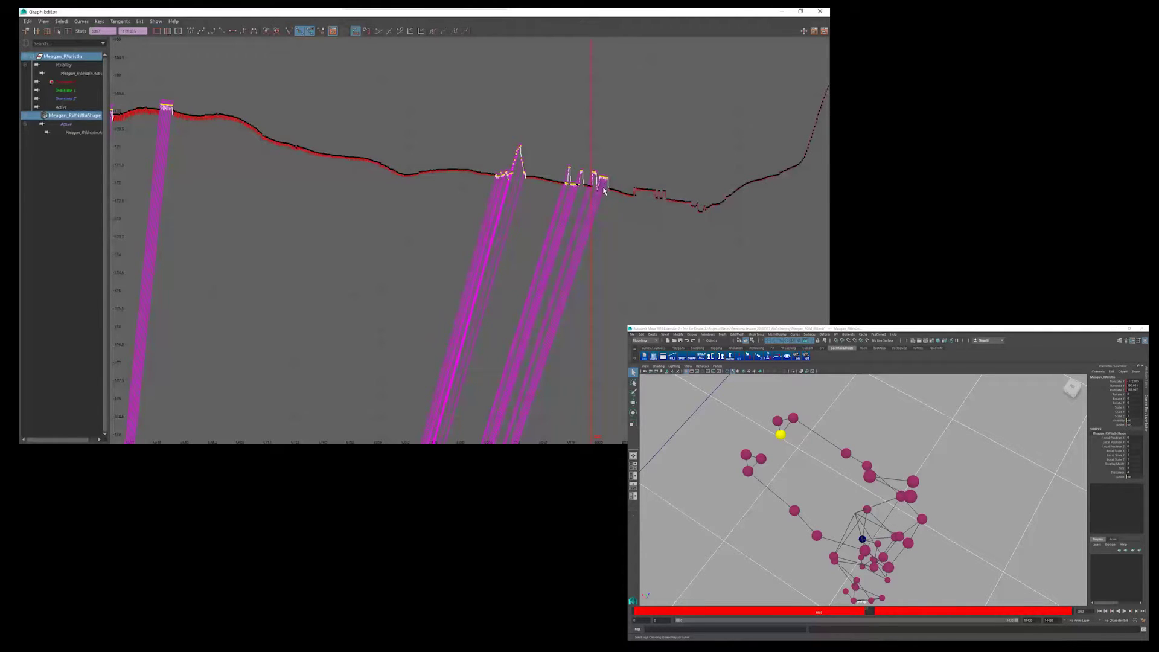
{"action": "left_click_drag", "start_coordinate": [683, 200], "coordinate": [682, 201], "text": "shift"}
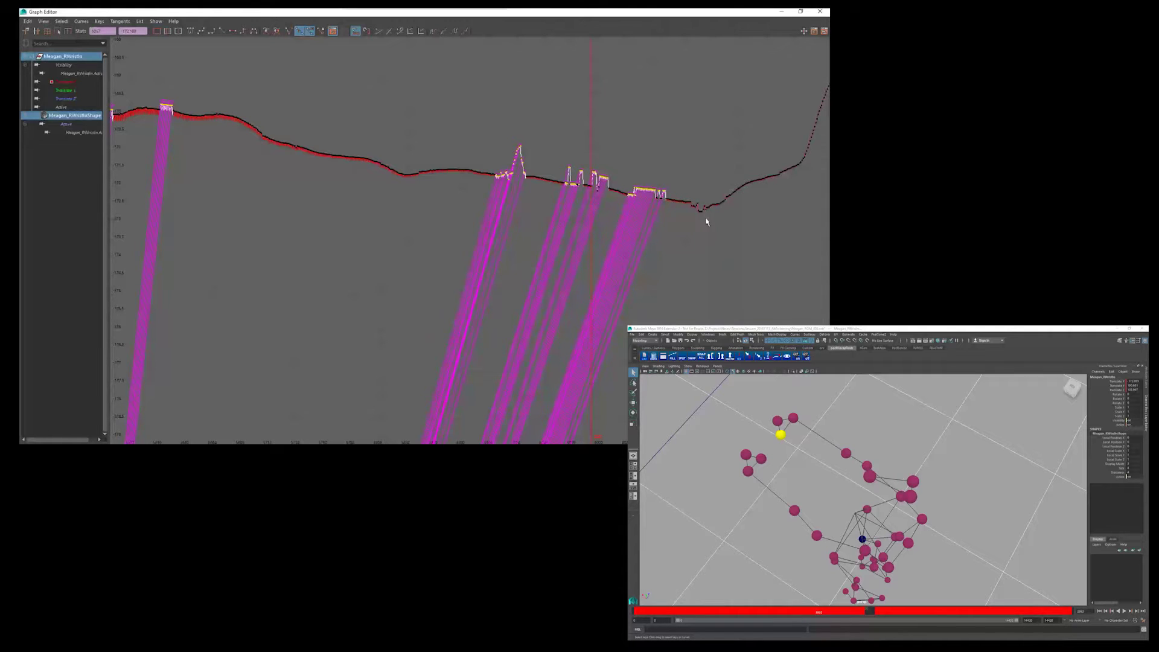
{"action": "left_click_drag", "start_coordinate": [706, 219], "coordinate": [689, 212], "text": "shift"}
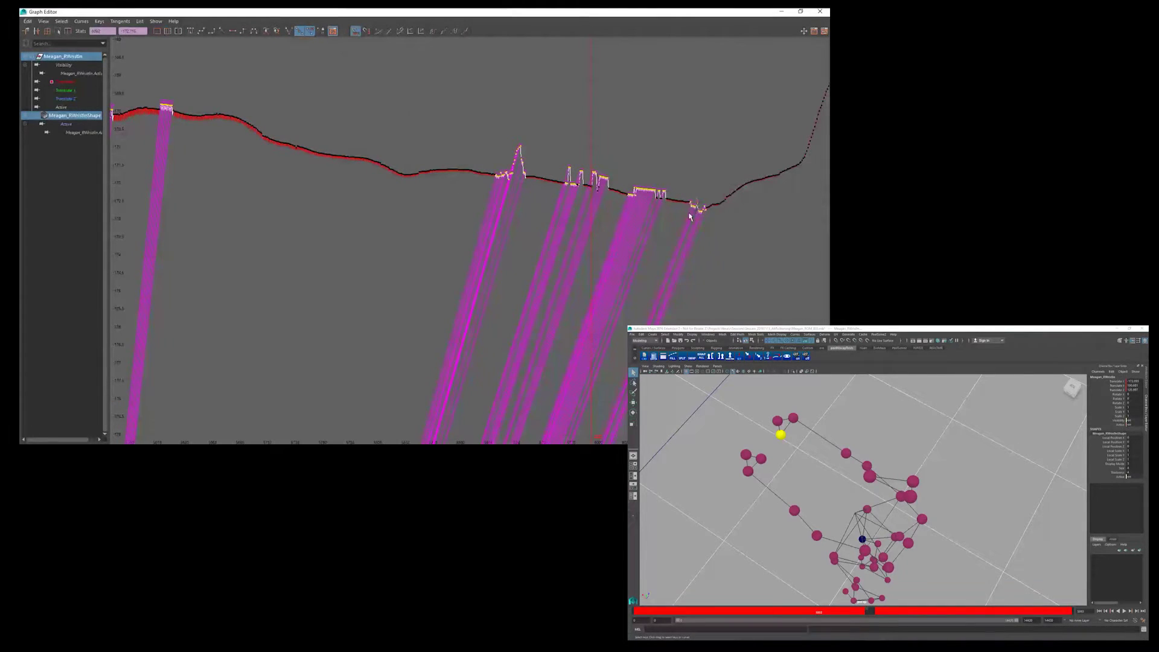
{"action": "left_click", "coordinate": [744, 239]}
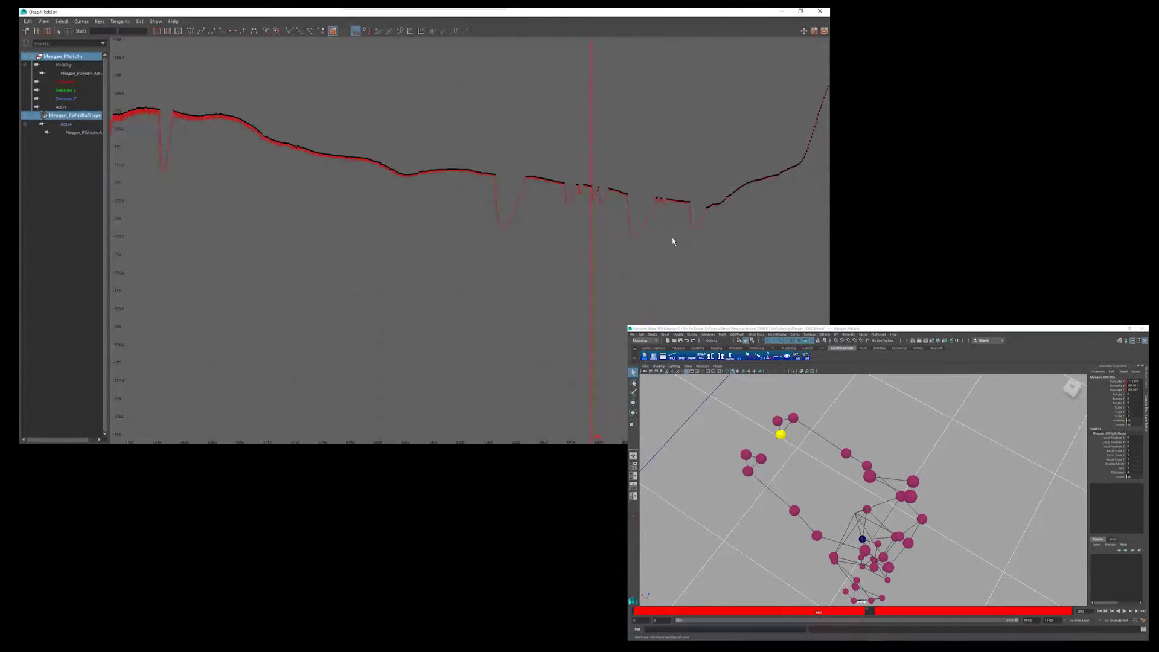
Select the RWristIn Translate X keys across the cleaned plateau and set them to auto tangents to smooth the gaps.
{"action": "key", "text": "f"}
{"action": "scroll", "coordinate": [525, 257], "scroll_direction": "up", "scroll_amount": 4}
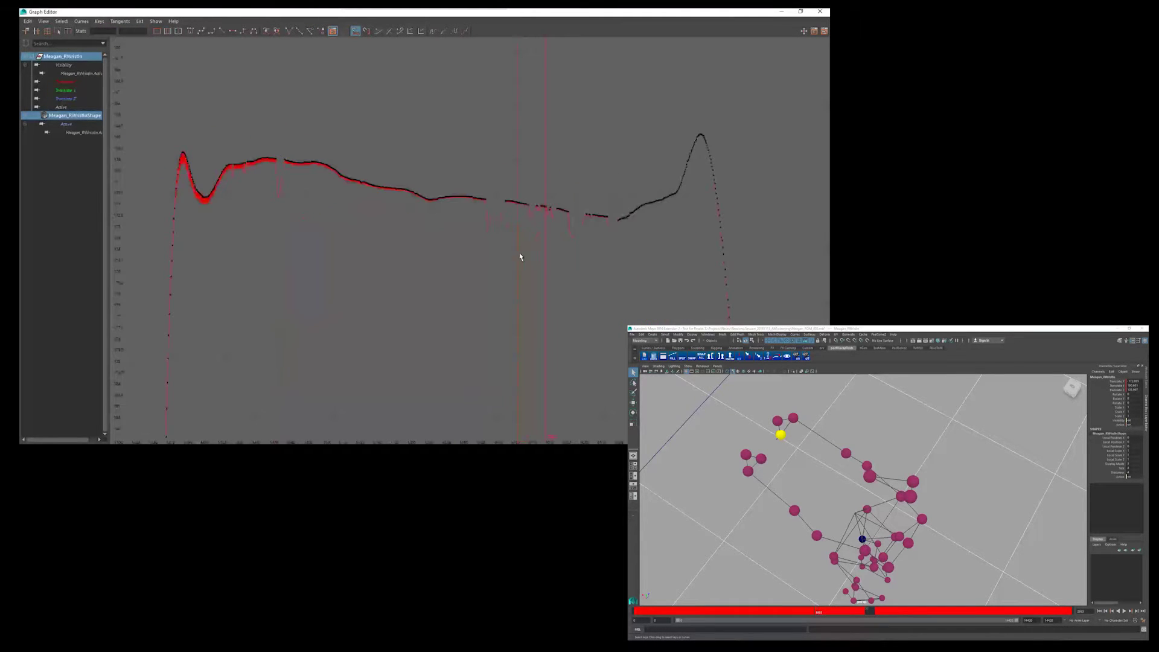
{"action": "left_click_drag", "start_coordinate": [276, 213], "coordinate": [639, 266]}
{"action": "left_click", "coordinate": [196, 32]}
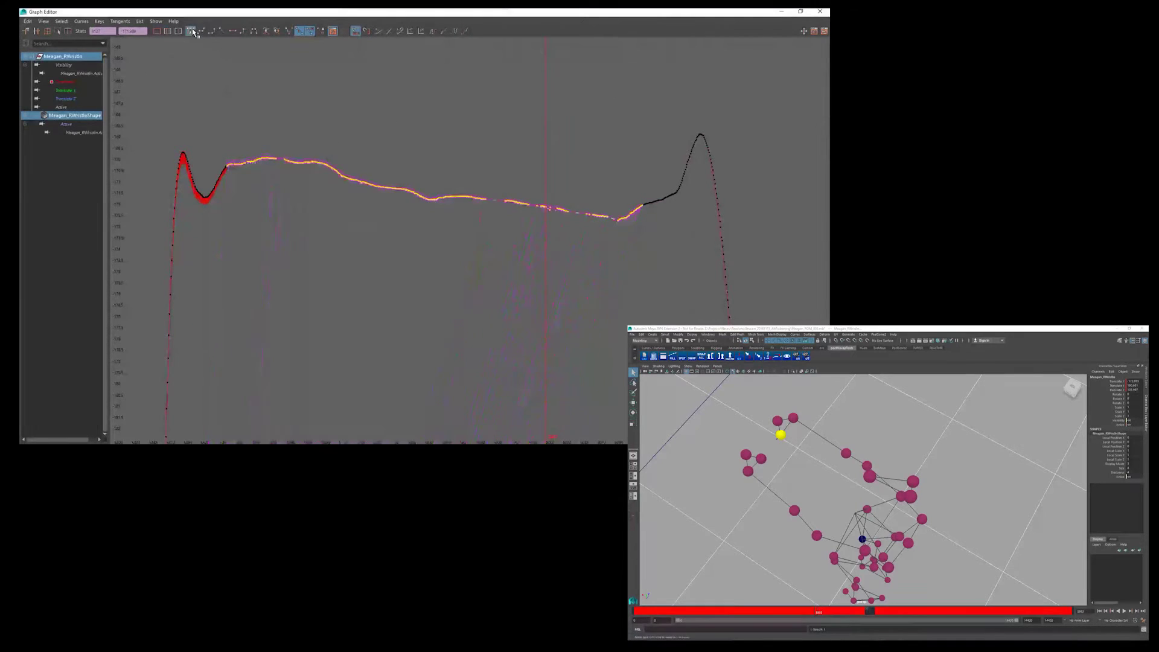
{"action": "left_click", "coordinate": [403, 169]}
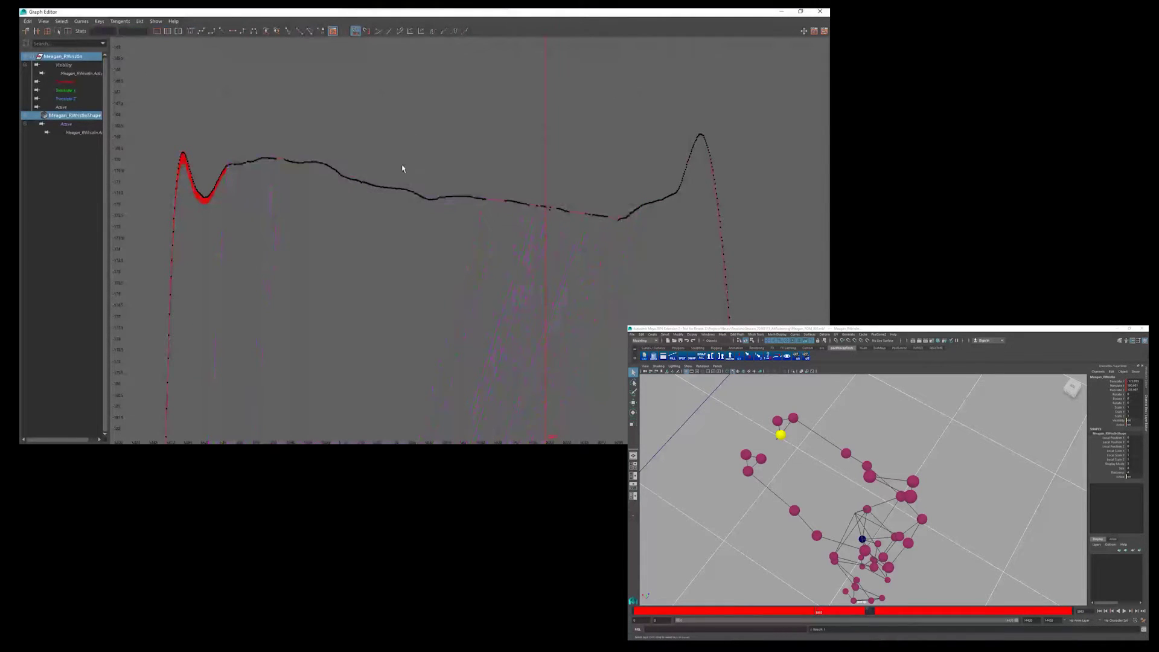
{"action": "left_click", "coordinate": [549, 208]}
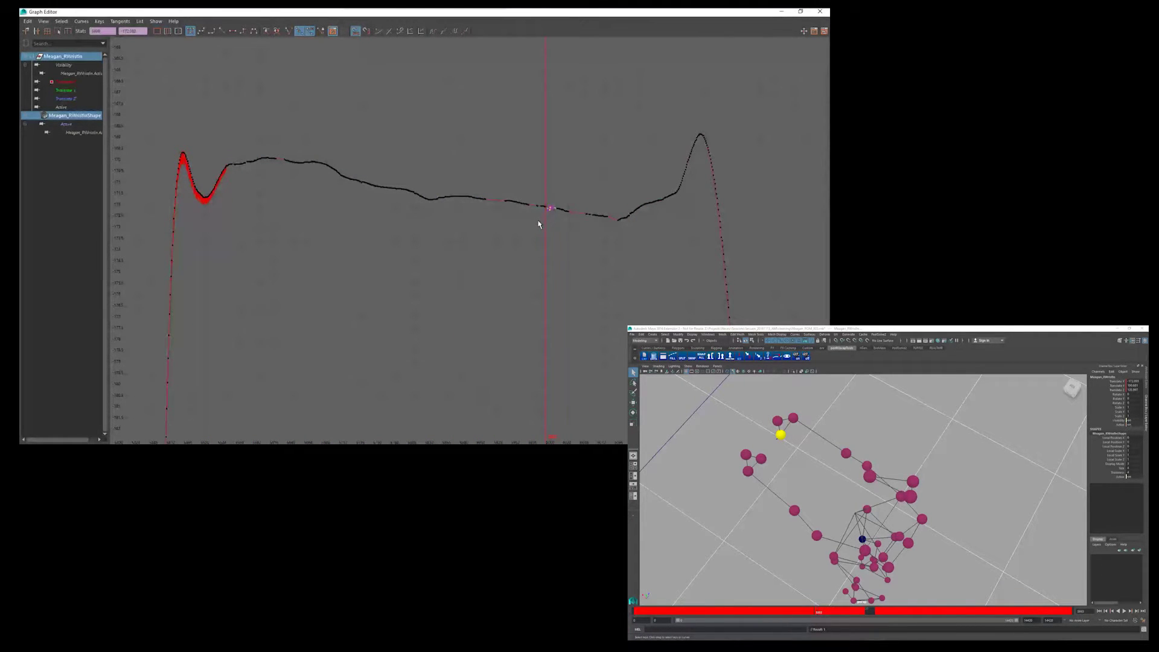
{"action": "left_click", "coordinate": [583, 150]}
{"action": "left_click", "coordinate": [974, 574]}
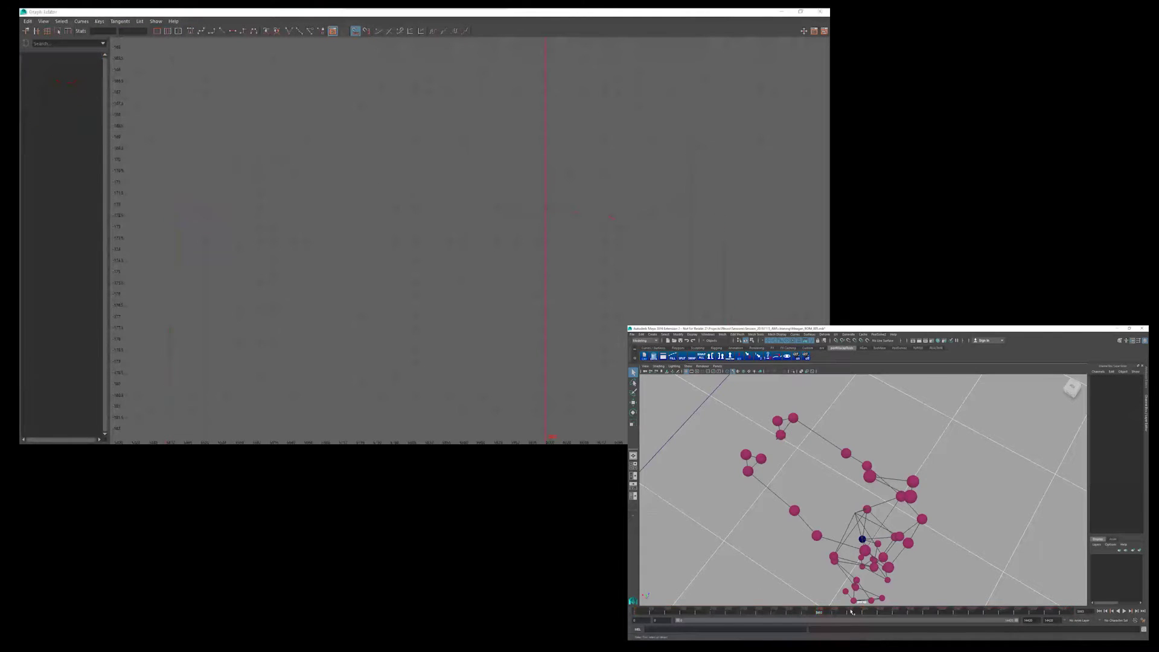
Scrub through the rest of the take to its end to check the marker labelling, clearing the Chest marker selection.
{"action": "left_click", "coordinate": [820, 613]}
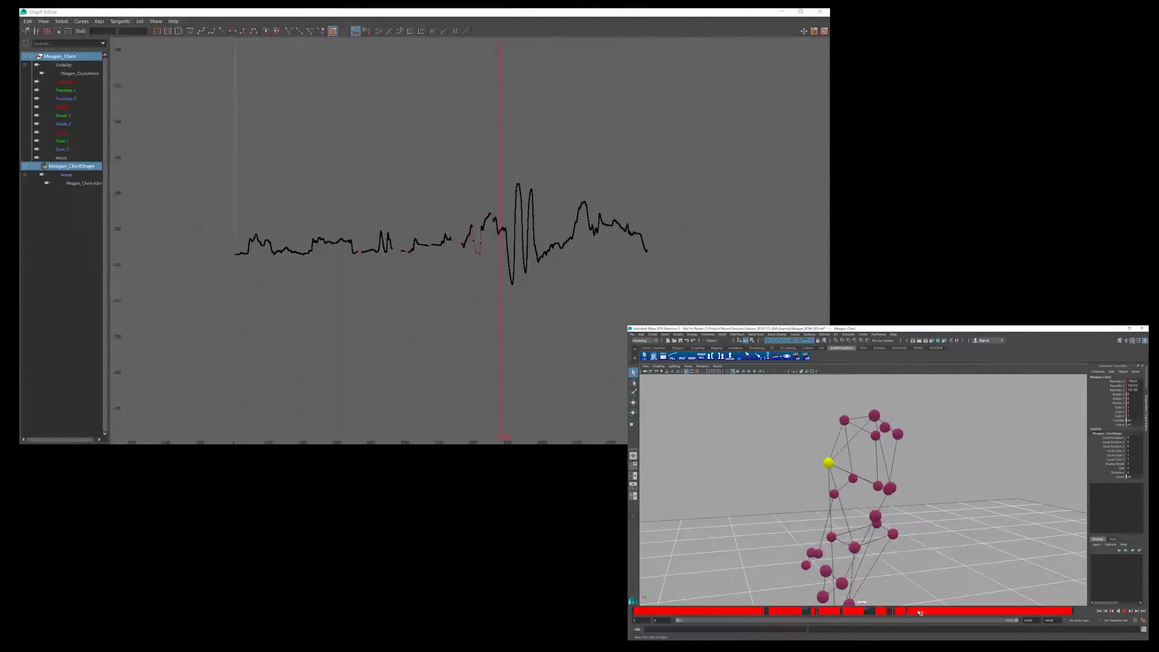
{"action": "left_click_drag", "start_coordinate": [924, 612], "coordinate": [1075, 617]}
{"action": "left_click", "coordinate": [976, 511]}
{"action": "scroll", "coordinate": [977, 511], "scroll_direction": "down", "scroll_amount": 3}
Return to the start of the take and scrub forward with the whole skeleton in view to review its markers.
{"action": "left_click_drag", "start_coordinate": [751, 614], "coordinate": [630, 614]}
{"action": "left_click_drag", "start_coordinate": [984, 585], "coordinate": [942, 592], "text": "alt"}
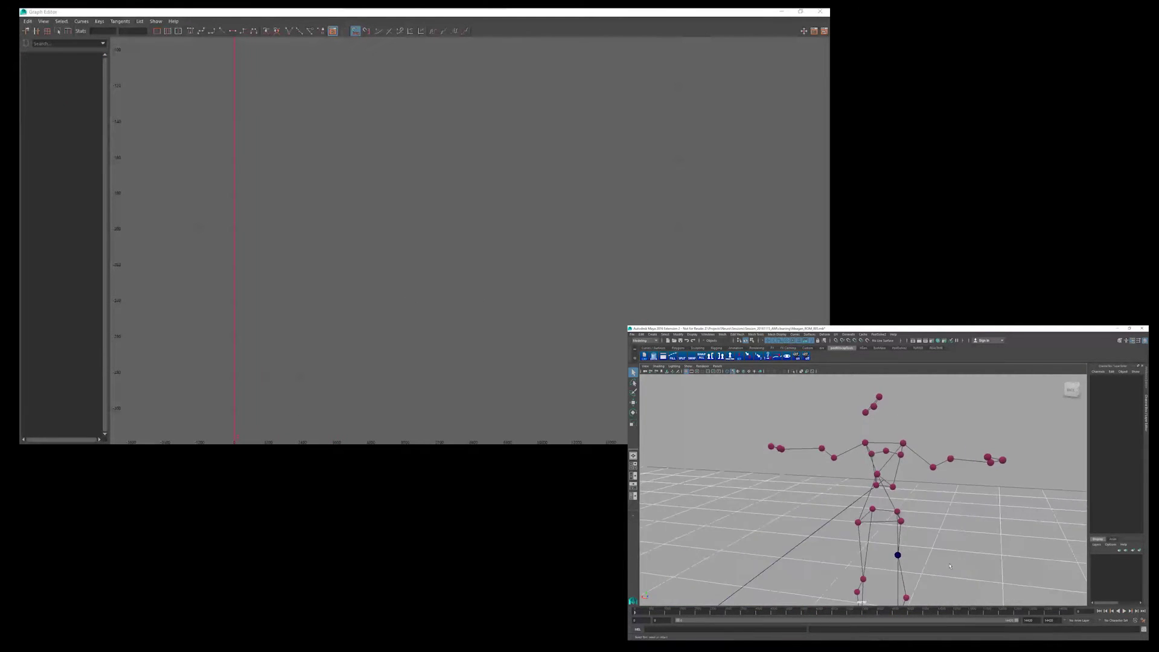
{"action": "middle_click_drag", "start_coordinate": [942, 592], "coordinate": [916, 540], "text": "alt"}
{"action": "scroll", "coordinate": [921, 514], "scroll_direction": "down", "scroll_amount": 1}
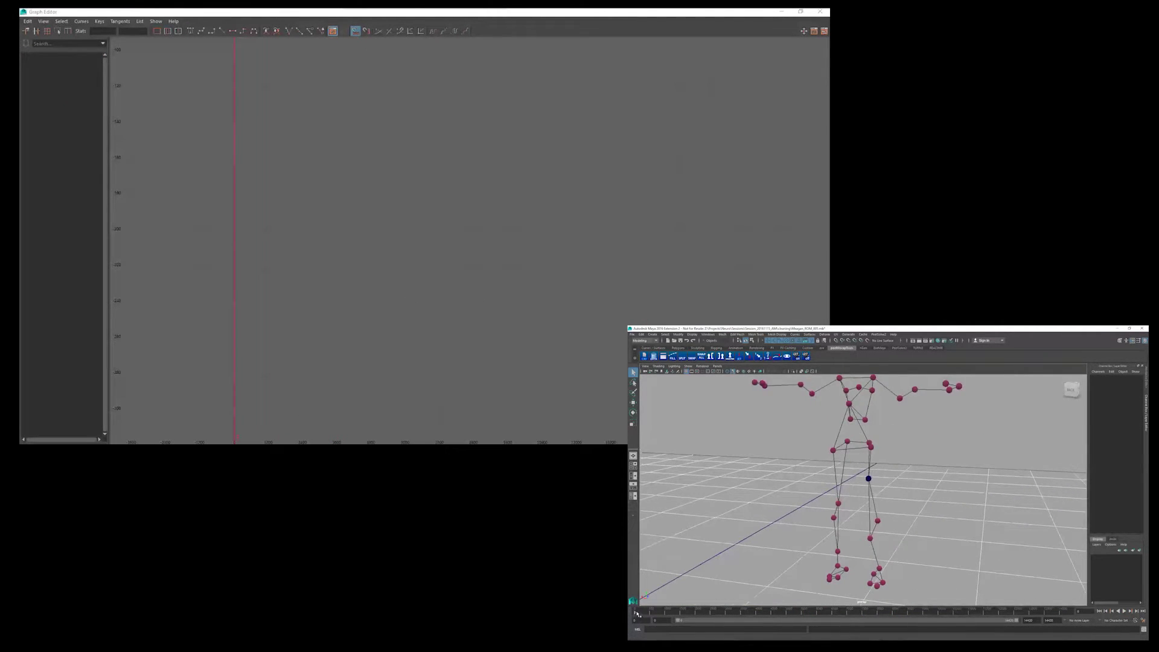
{"action": "left_click_drag", "start_coordinate": [637, 614], "coordinate": [719, 617]}
{"action": "scroll", "coordinate": [838, 495], "scroll_direction": "down", "scroll_amount": 4}
{"action": "left_click_drag", "start_coordinate": [838, 495], "coordinate": [866, 563], "text": "alt"}
{"action": "mouse_move", "coordinate": [723, 614]}
{"action": "left_mouse_down"}
{"action": "mouse_move", "coordinate": [778, 617]}
{"action": "mouse_move", "coordinate": [763, 616]}
{"action": "left_mouse_up"}
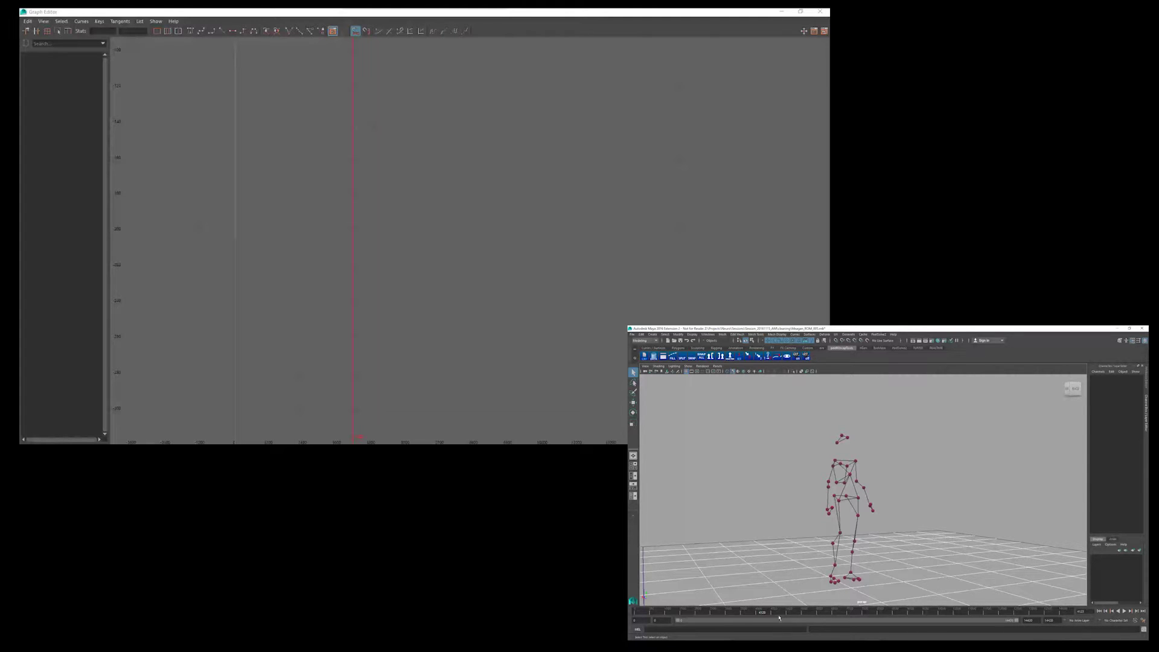
Scrub back toward the start of the take and view the whole skeleton closer and from another angle to check its markers.
{"action": "mouse_move", "coordinate": [763, 612]}
{"action": "left_mouse_down"}
{"action": "mouse_move", "coordinate": [666, 628]}
{"action": "mouse_move", "coordinate": [679, 625]}
{"action": "left_mouse_up"}
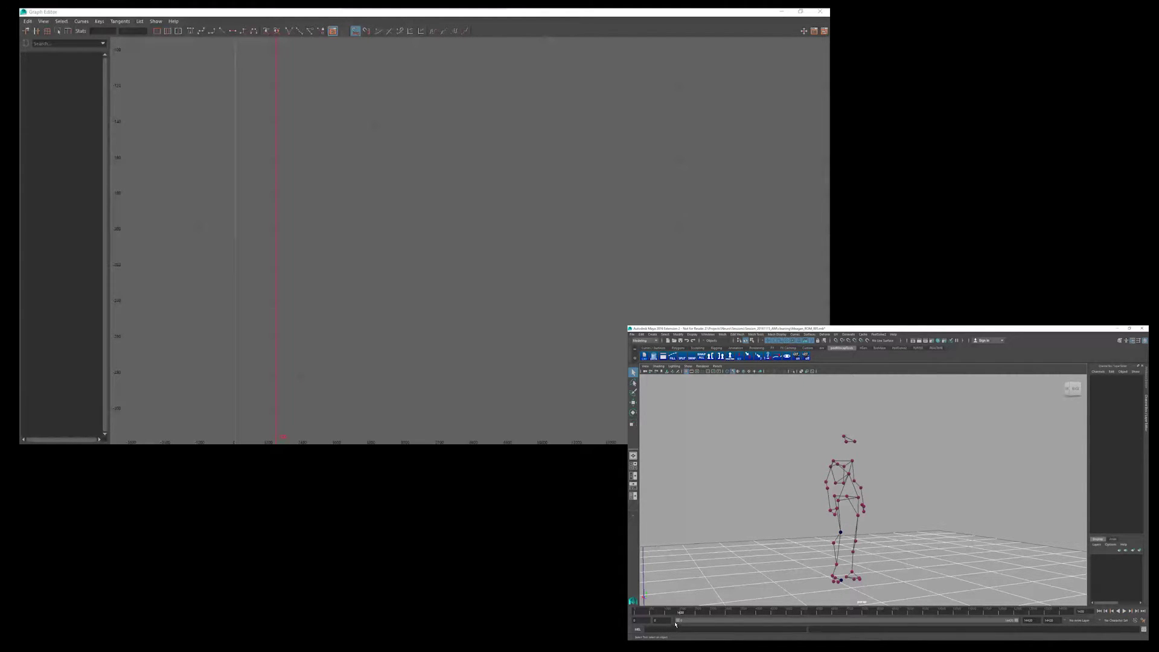
{"action": "left_click_drag", "start_coordinate": [680, 615], "coordinate": [684, 615]}
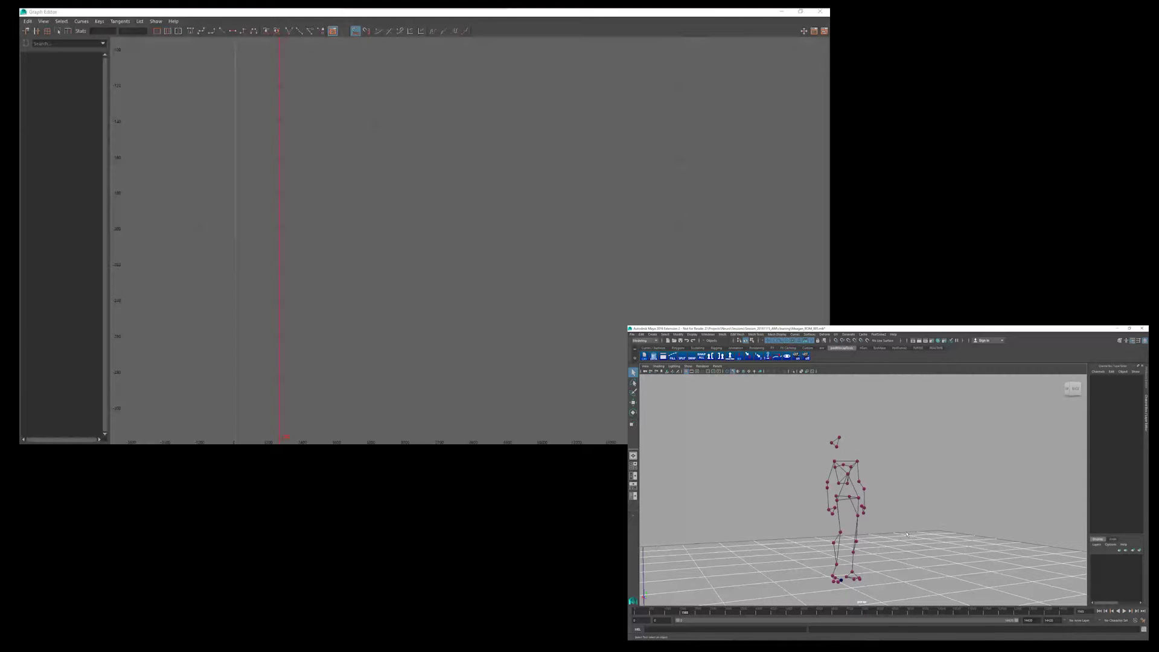
{"action": "middle_click_drag", "start_coordinate": [907, 535], "coordinate": [919, 558], "text": "alt"}
{"action": "left_click_drag", "start_coordinate": [924, 558], "coordinate": [908, 555], "text": "alt"}
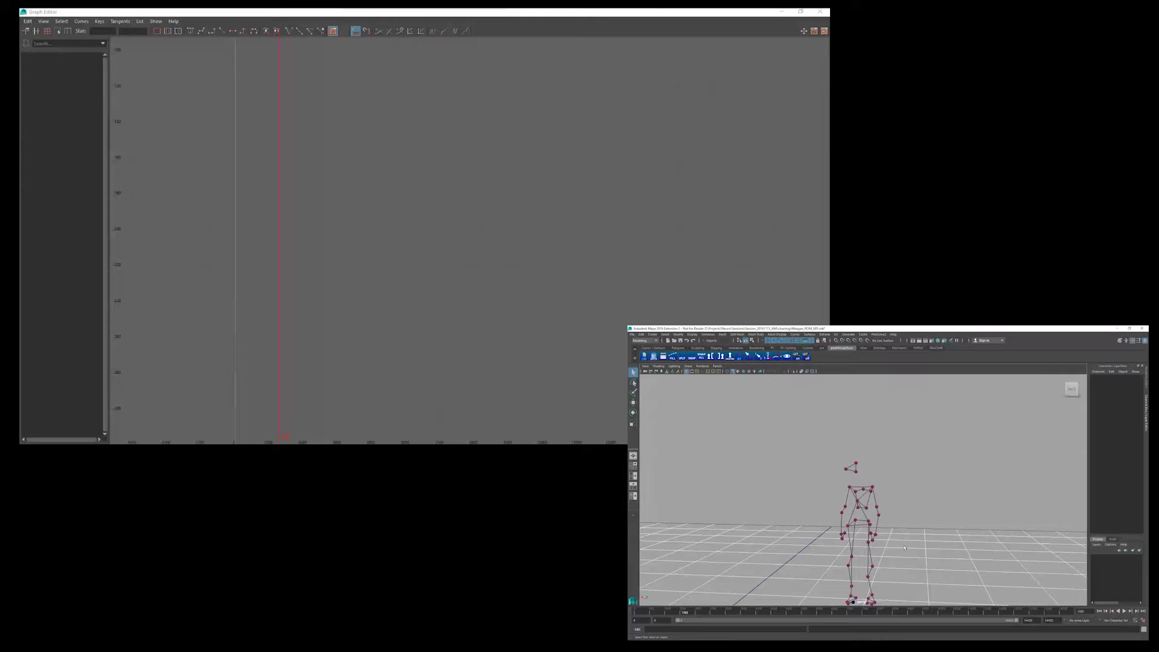
{"action": "scroll", "coordinate": [904, 548], "scroll_direction": "up", "scroll_amount": 2}
{"action": "middle_click_drag", "start_coordinate": [904, 558], "coordinate": [916, 518], "text": "alt"}
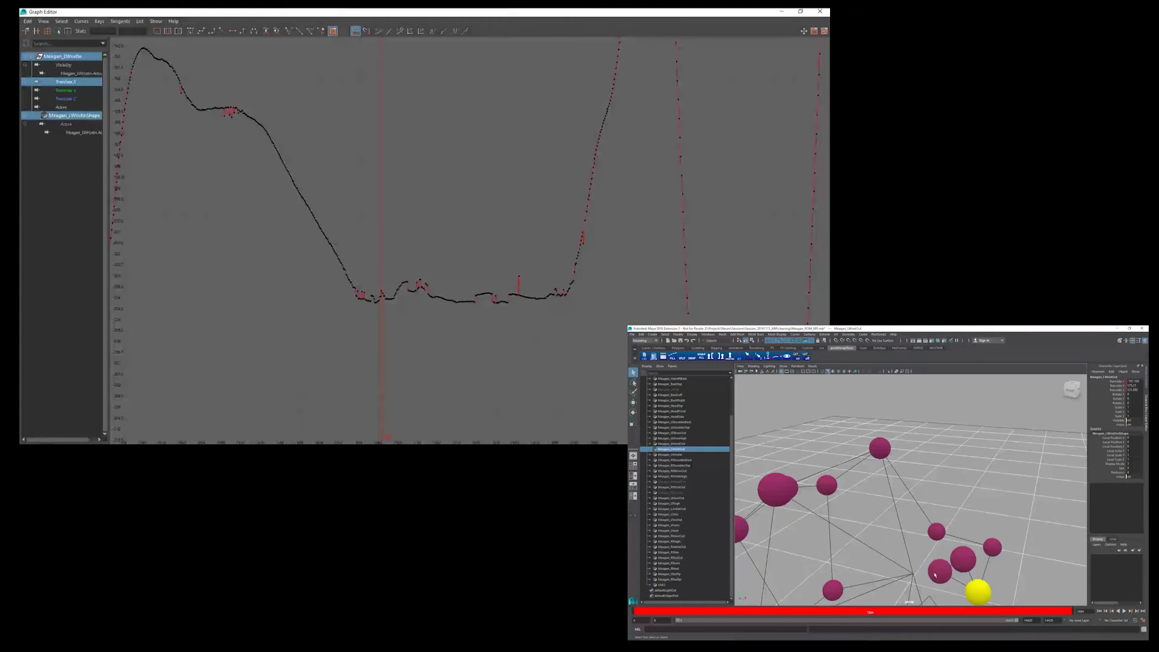
Select the left wrist marker and play the take around the low stretch of the curve to check the surrounding markers.
{"action": "left_click", "coordinate": [936, 576]}
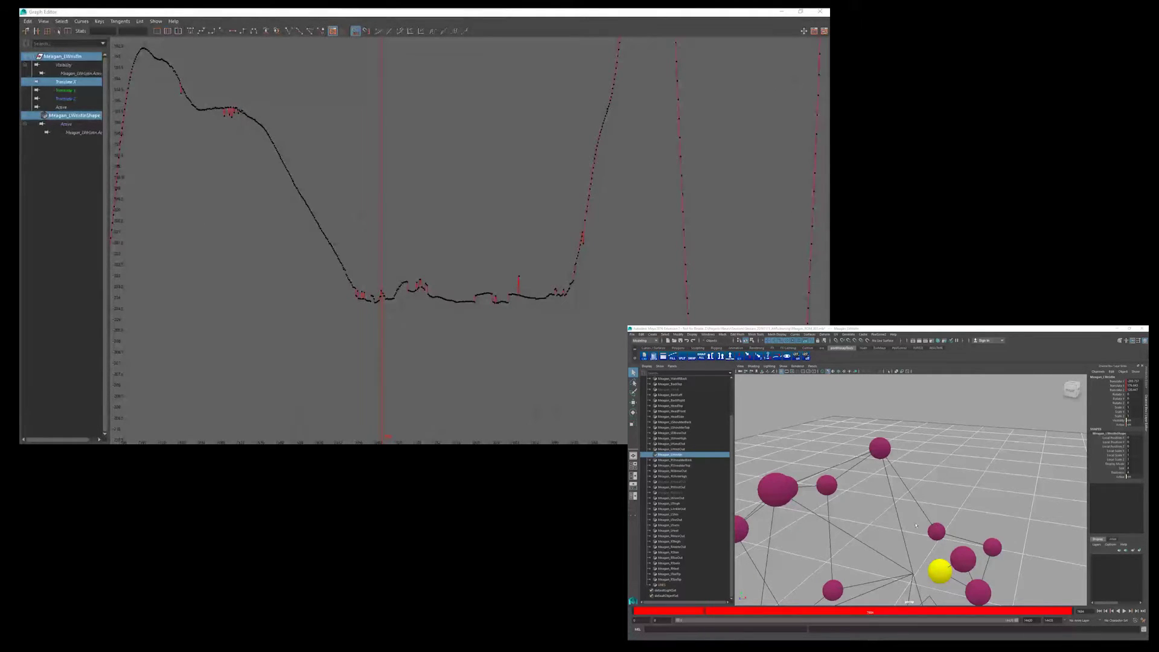
{"action": "middle_click_drag", "start_coordinate": [1013, 569], "coordinate": [1014, 541], "text": "alt"}
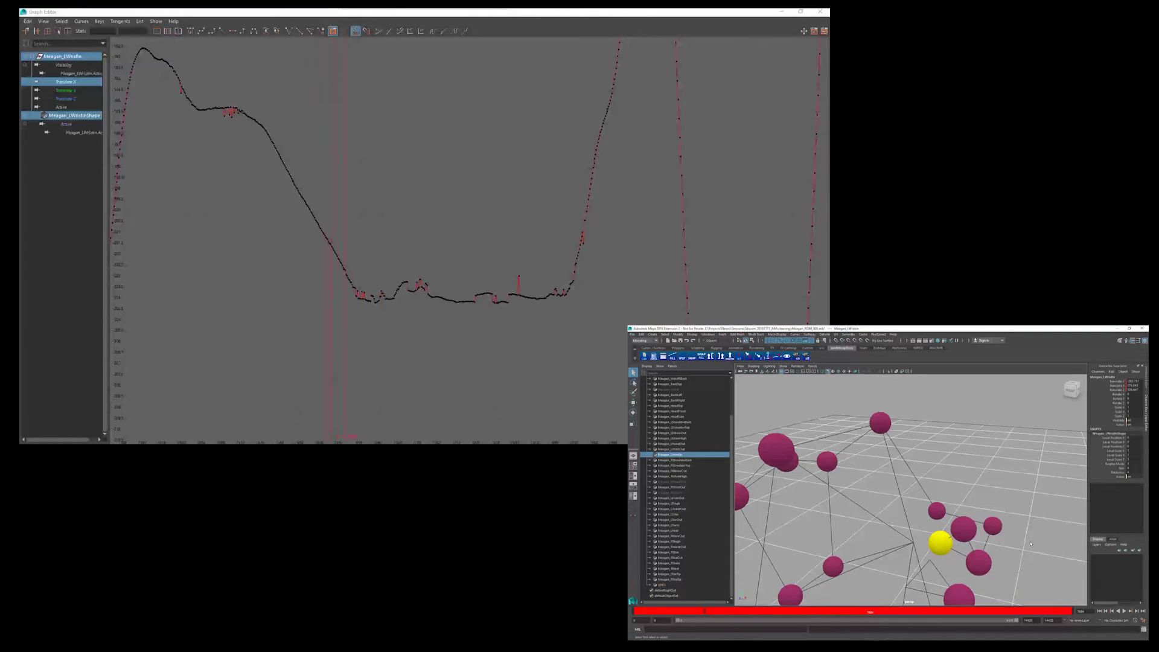
{"action": "mouse_move", "coordinate": [1031, 544]}
{"action": "left_mouse_down", "text": "alt"}
{"action": "mouse_move", "coordinate": [928, 569]}
{"action": "mouse_move", "coordinate": [927, 532]}
{"action": "left_mouse_up", "text": "alt"}
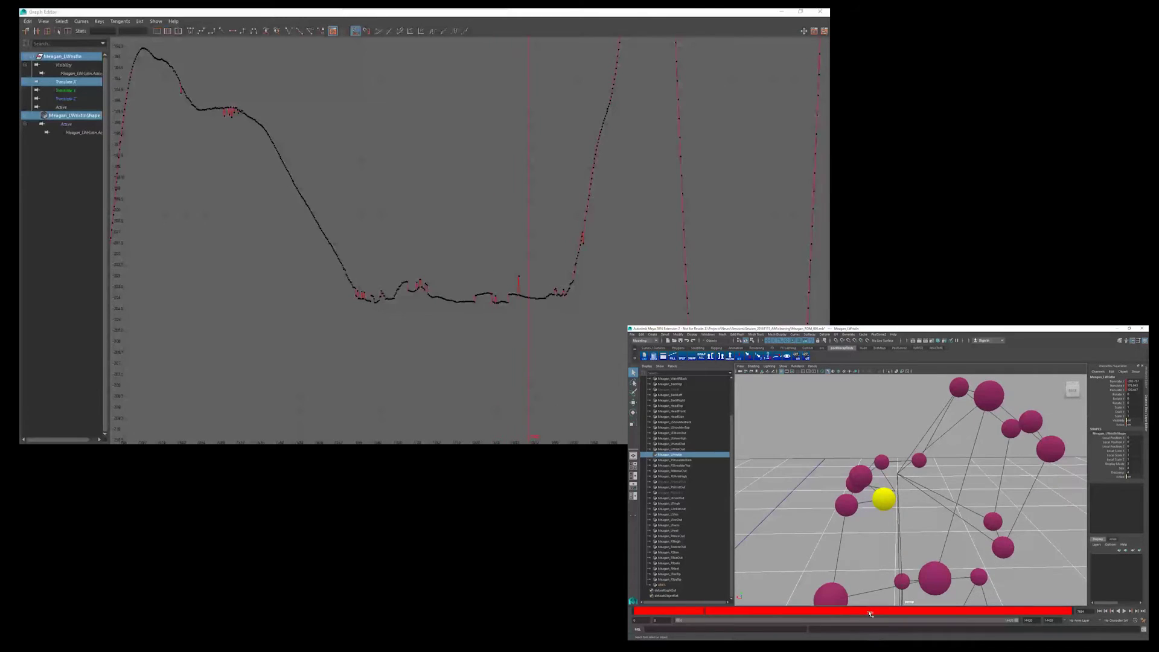
{"action": "key", "text": "alt+v"}
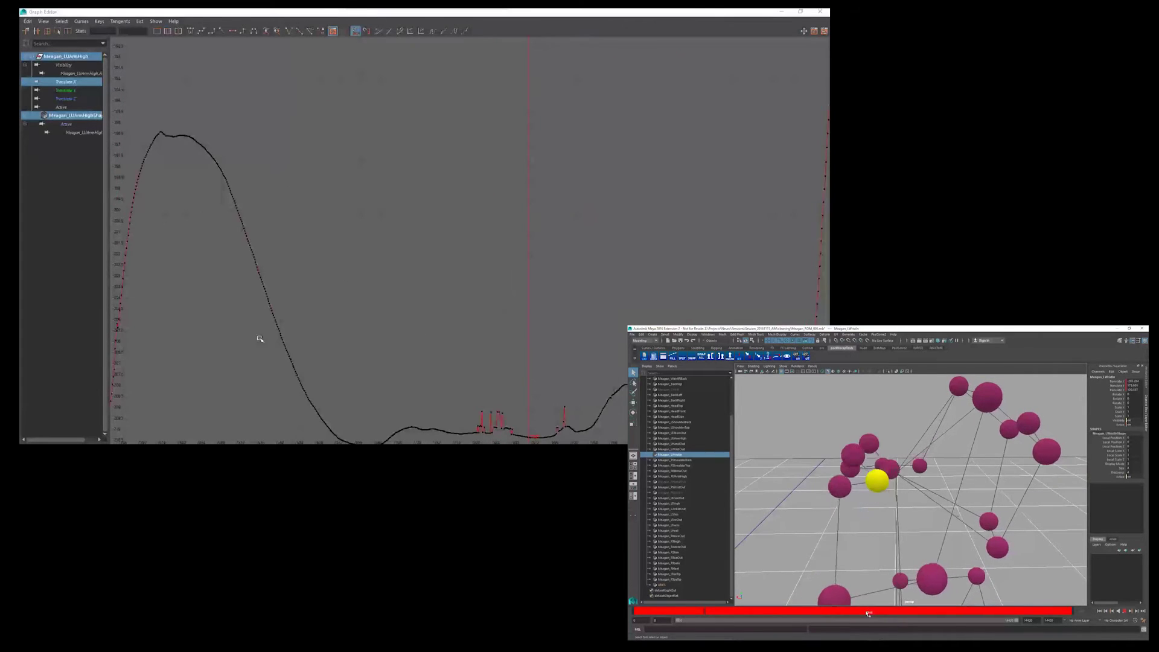
{"action": "middle_click_drag", "start_coordinate": [394, 318], "coordinate": [306, 204], "text": "alt"}
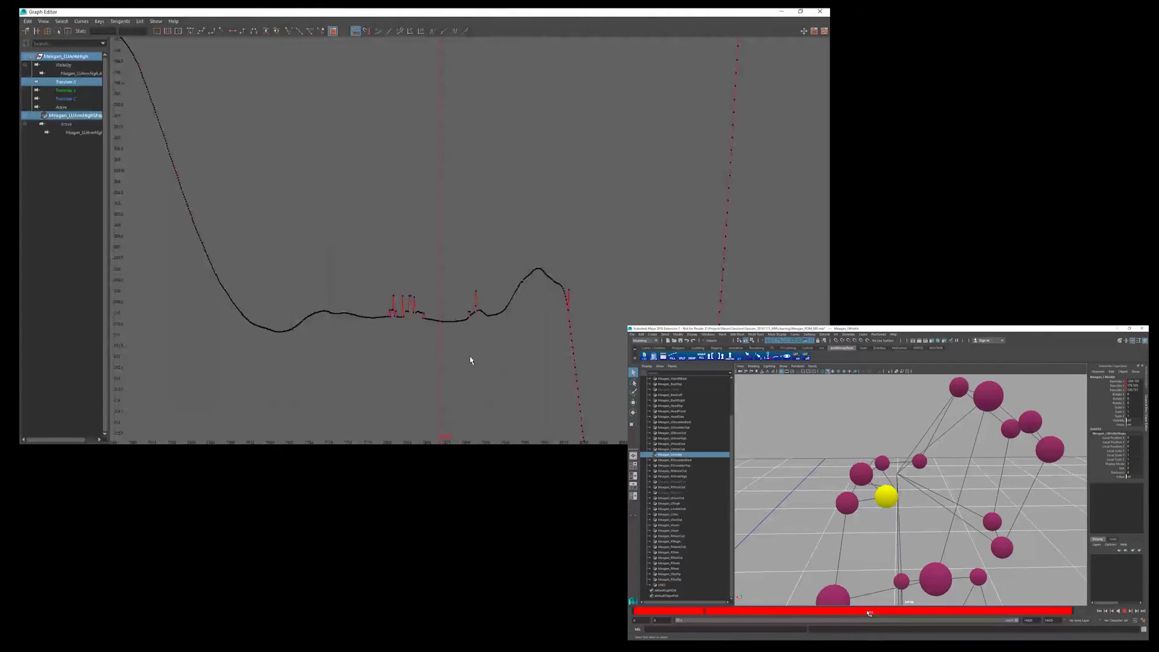
{"action": "middle_click_drag", "start_coordinate": [472, 360], "coordinate": [437, 370], "text": "alt"}
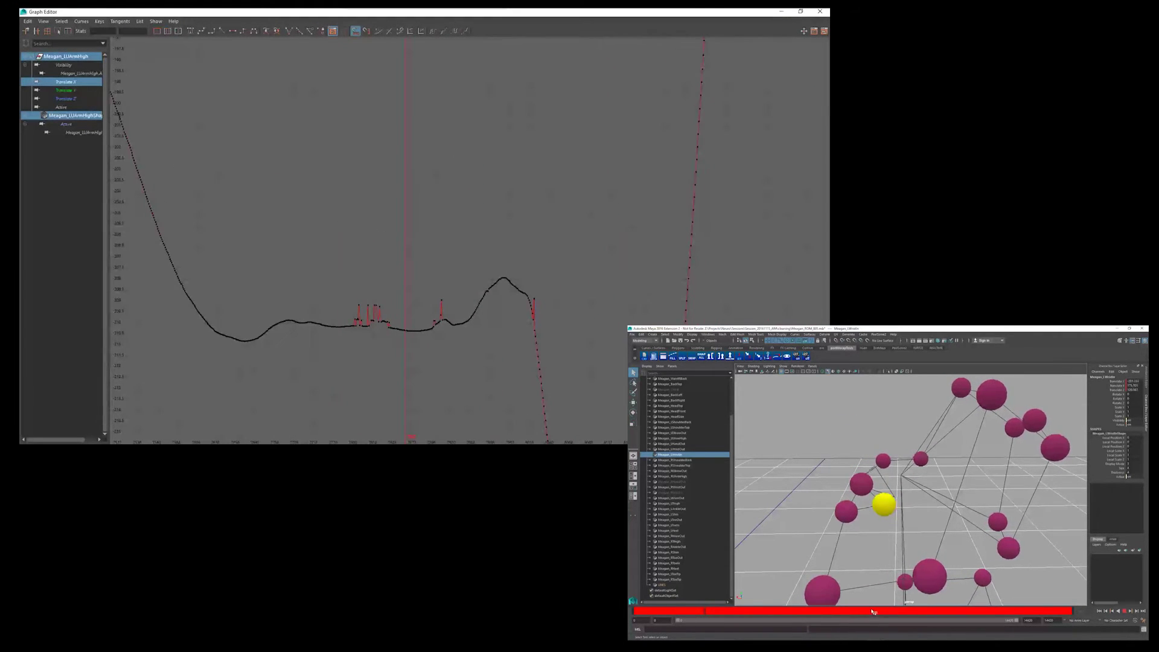
Select the LUArmHigh marker and scrub across the spikes in its Translate X curve to inspect the marker's movement.
{"action": "left_click", "coordinate": [935, 578]}
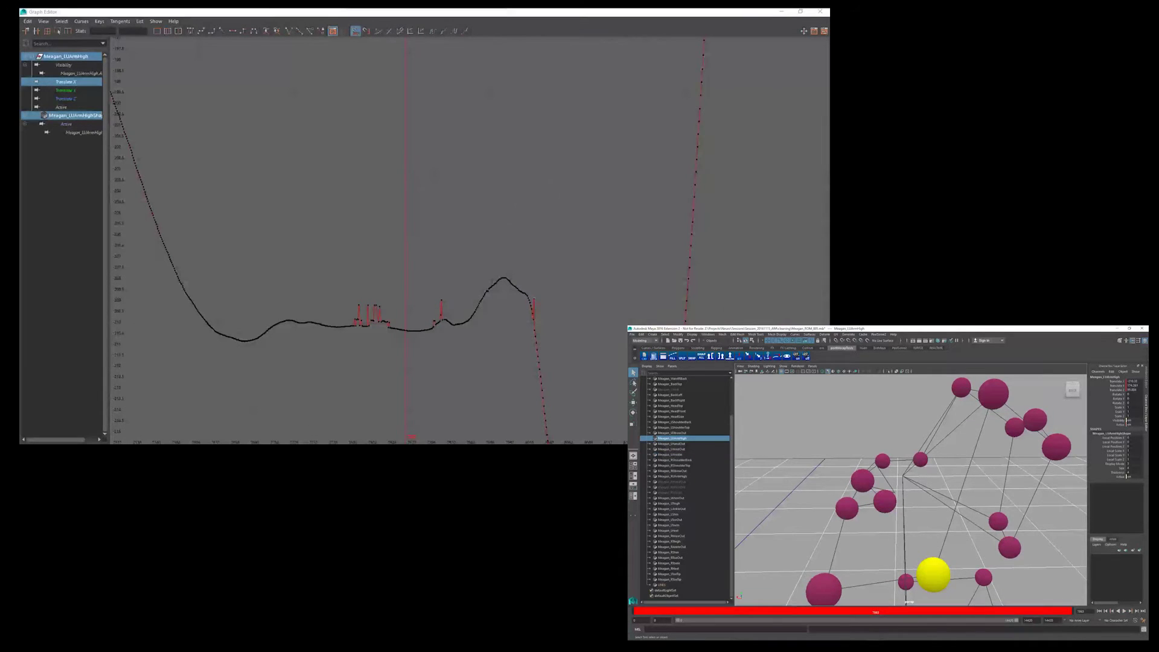
{"action": "left_click_drag", "start_coordinate": [407, 327], "coordinate": [398, 326]}
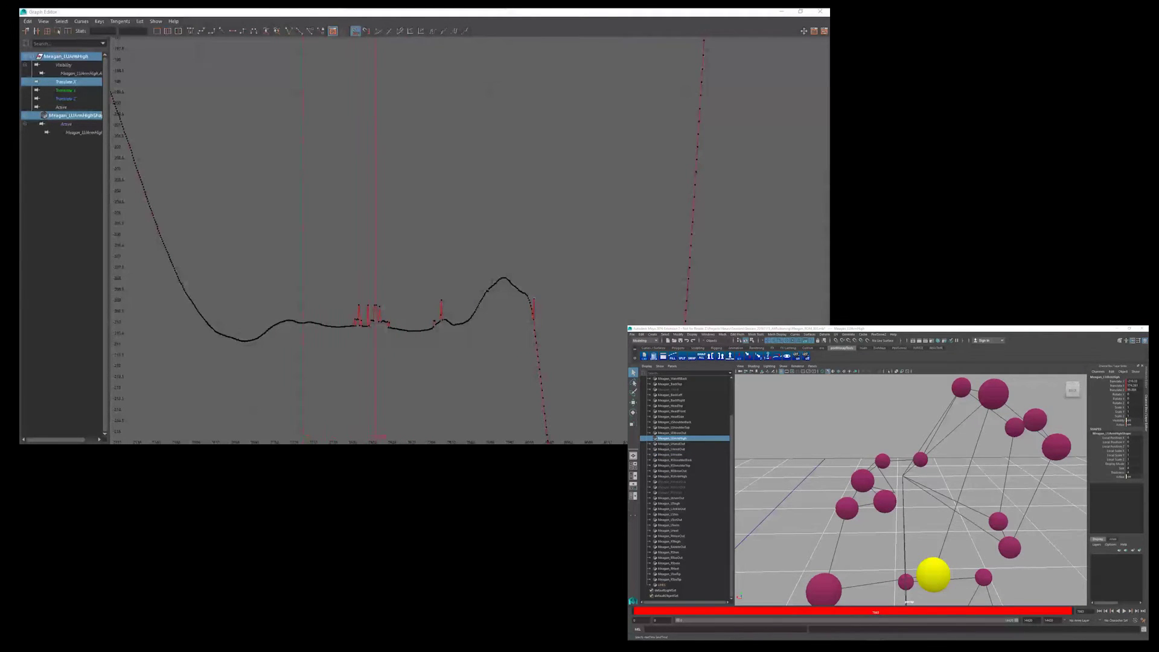
{"action": "left_click_drag", "start_coordinate": [450, 274], "coordinate": [365, 274]}
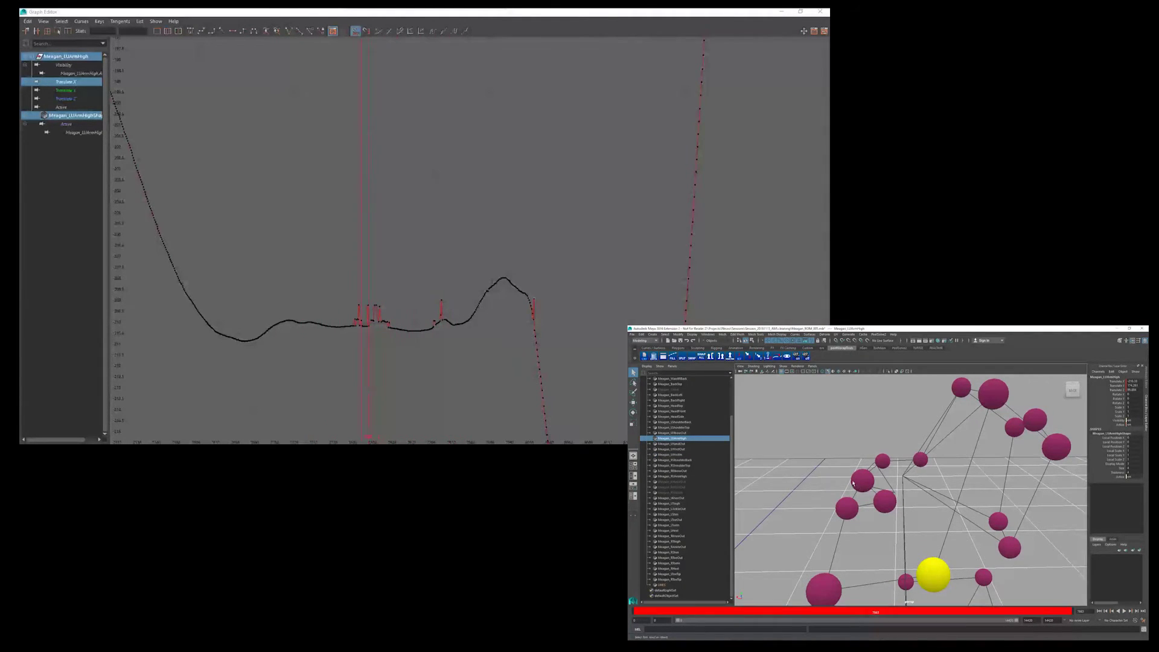
{"action": "middle_click_drag", "start_coordinate": [376, 273], "coordinate": [404, 251], "text": "alt"}
{"action": "left_click_drag", "start_coordinate": [875, 613], "coordinate": [875, 613]}
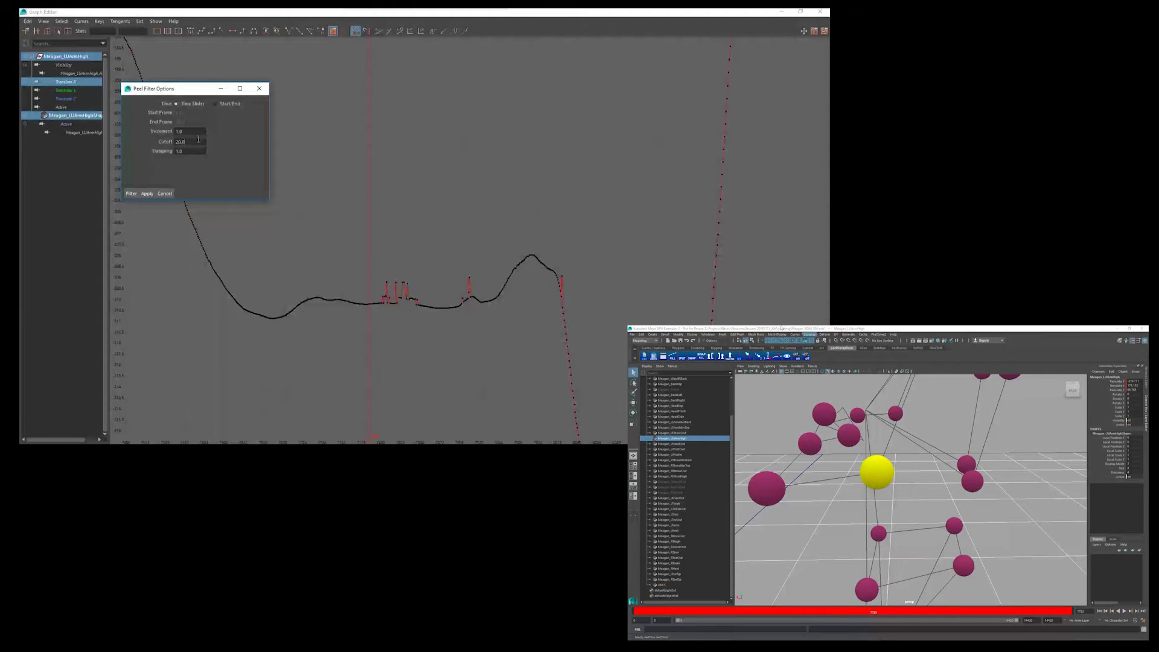
Try the Peel filter on the LUArmHigh curves with a cutoff of 100.
{"action": "left_click_drag", "start_coordinate": [199, 143], "coordinate": [167, 143]}
{"action": "left_click", "coordinate": [878, 334]}
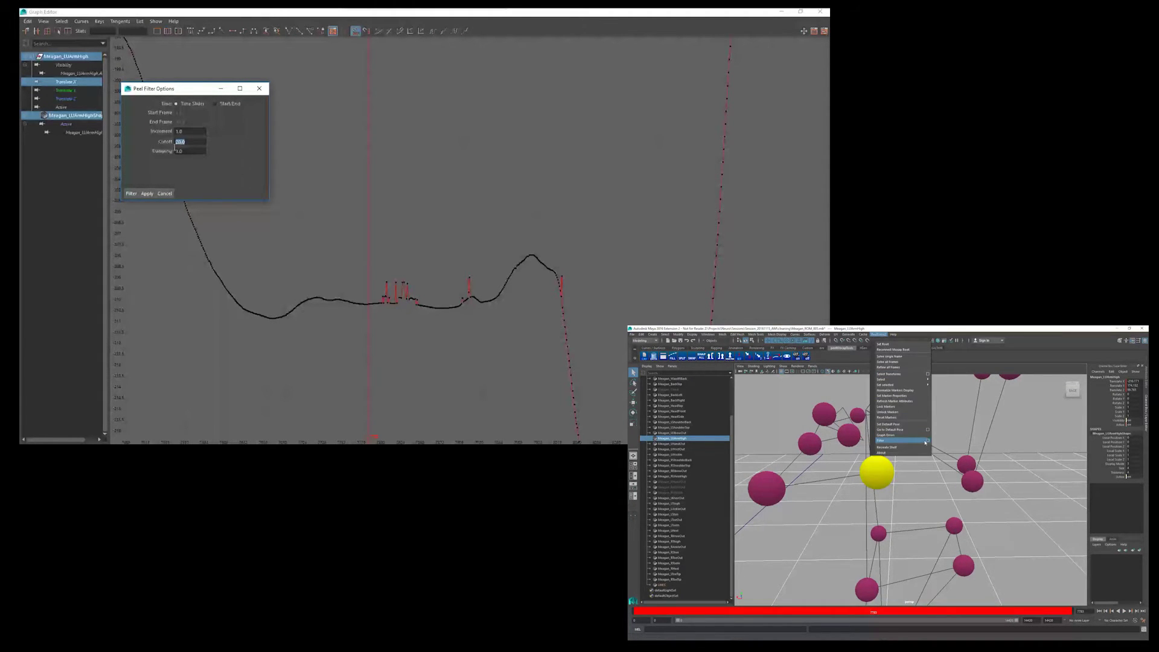
{"action": "type", "text": "1"}
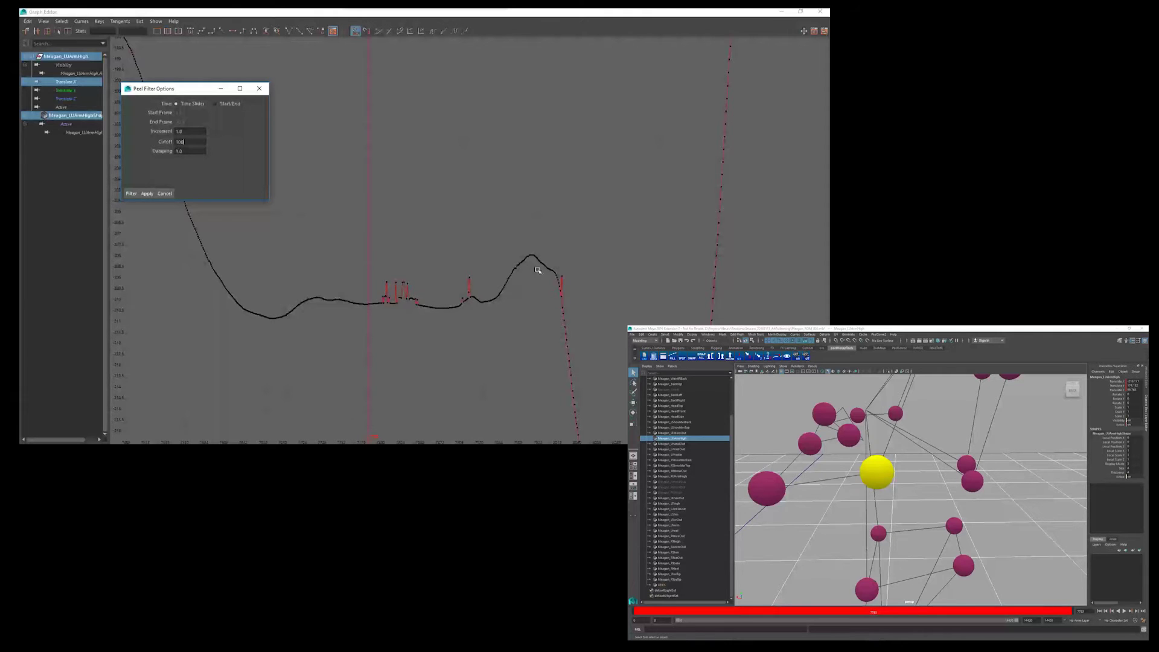
{"action": "left_click", "coordinate": [135, 196]}
{"action": "left_click", "coordinate": [407, 299]}
{"action": "left_click", "coordinate": [164, 193]}
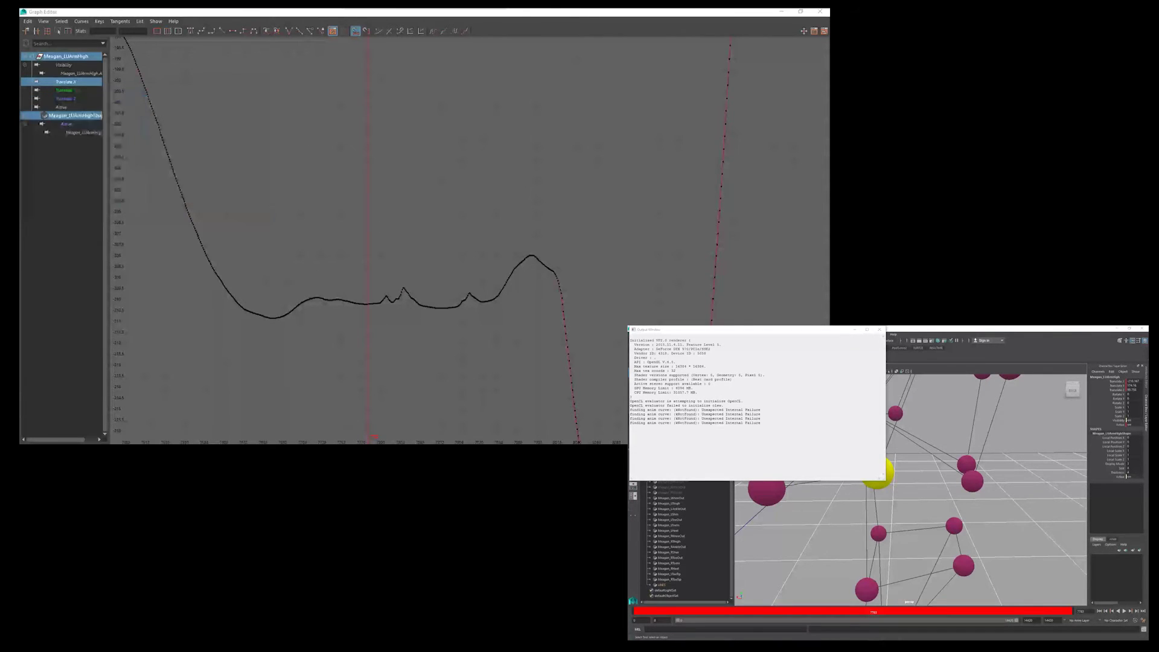
Undo the Peel filter on the LUArmHigh curves.
{"action": "left_click", "coordinate": [284, 181]}
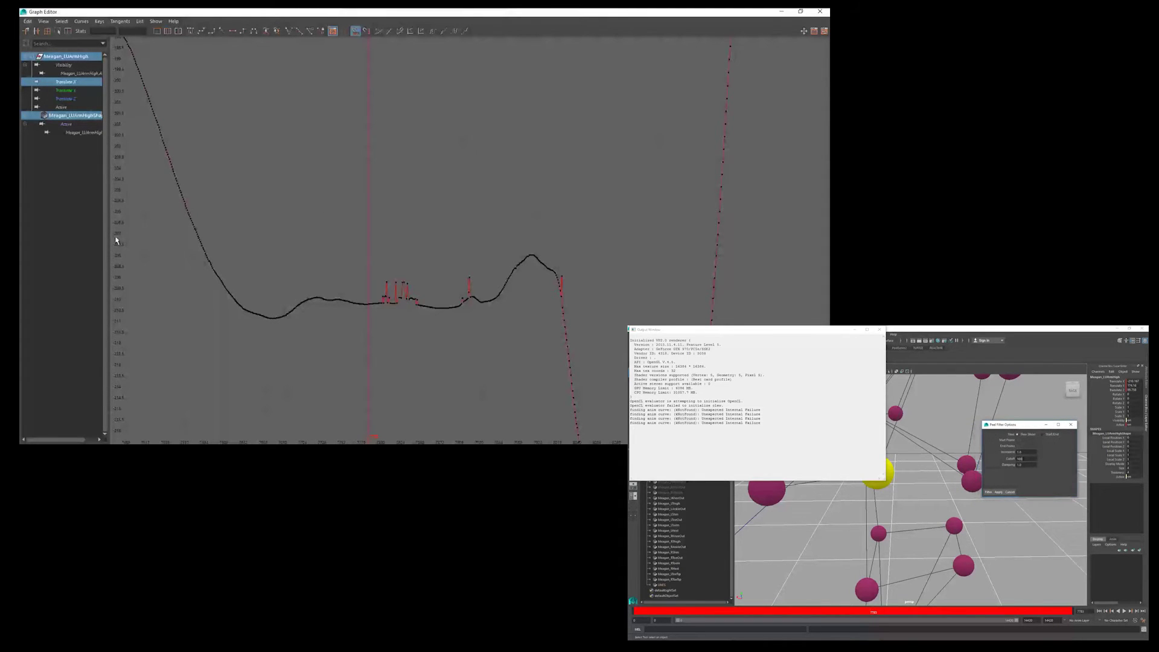
{"action": "left_click", "coordinate": [391, 318]}
{"action": "key", "text": "ctrl+z"}
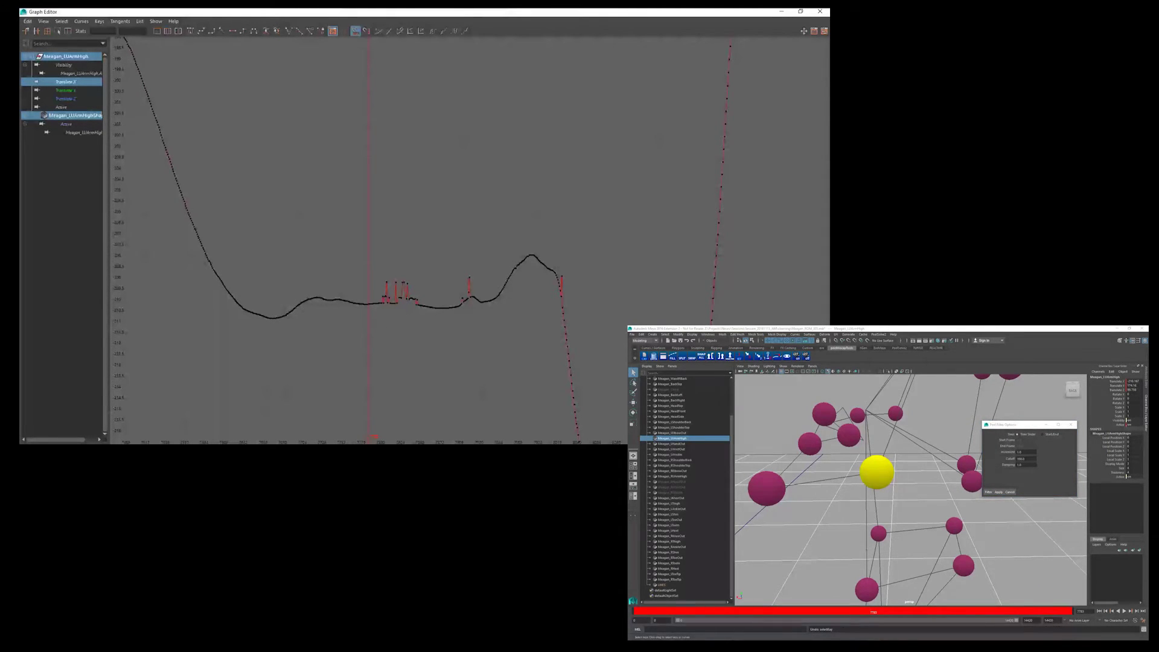
{"action": "key", "text": "ctrl+z"}
Apply the Peel filter to the unedited LUArmHigh curves again, play back the filtered motion around the spikes, and undo the filter.
{"action": "right_click_drag", "start_coordinate": [435, 298], "coordinate": [370, 297], "text": "alt"}
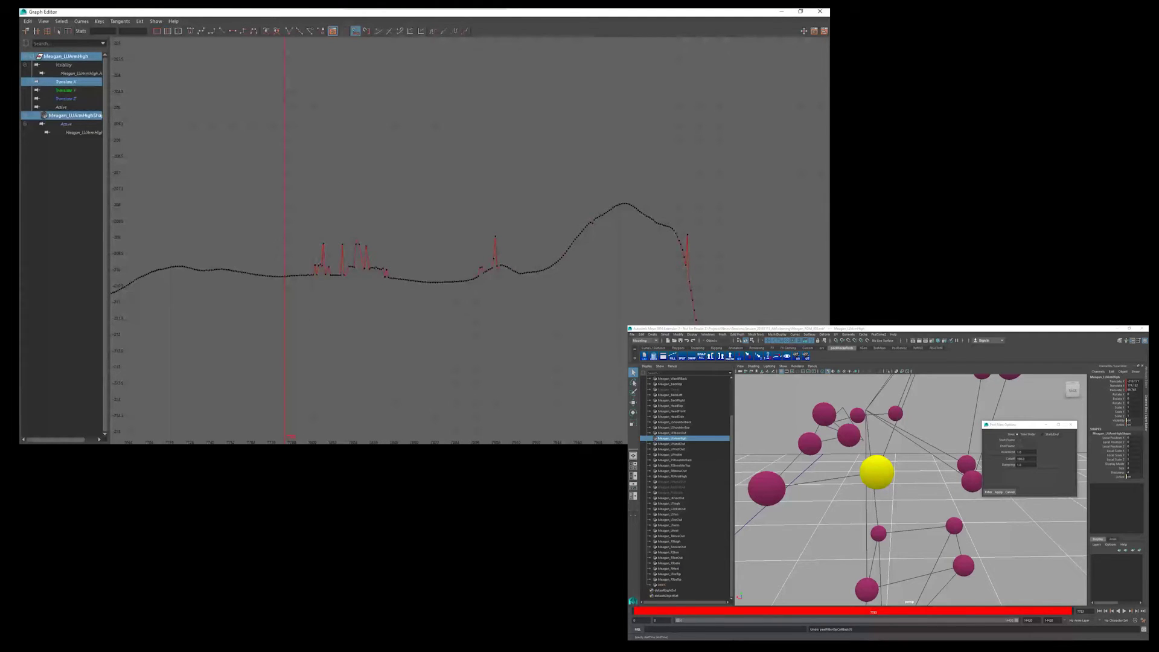
{"action": "left_click", "coordinate": [999, 492]}
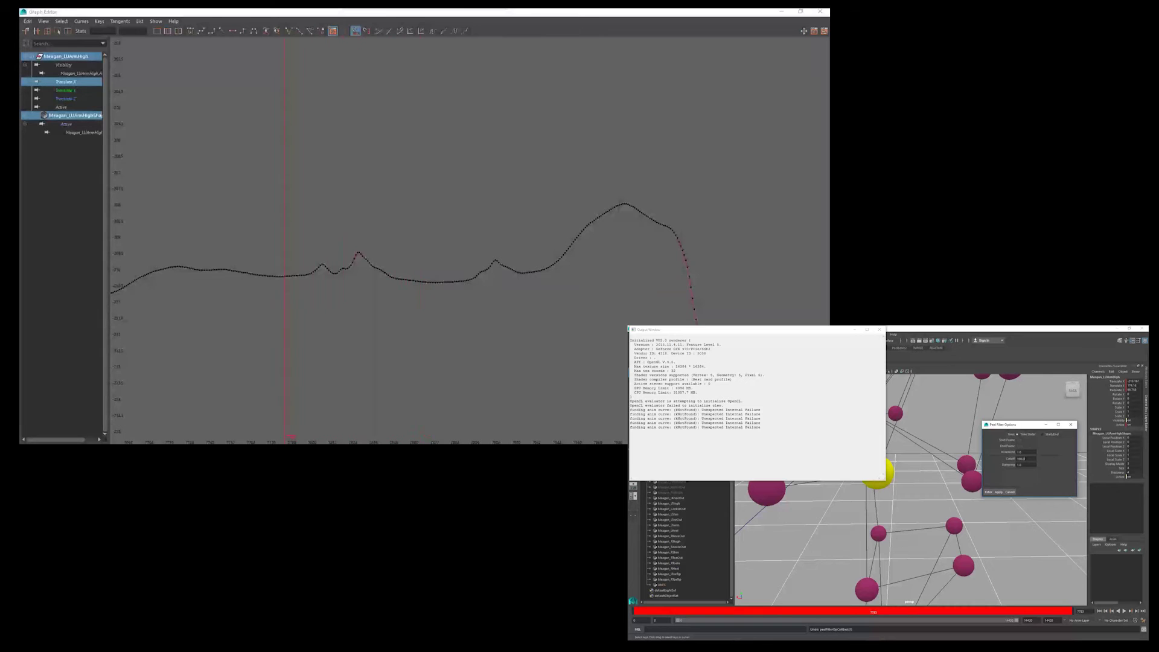
{"action": "middle_click_drag", "start_coordinate": [873, 568], "coordinate": [888, 595], "text": "alt"}
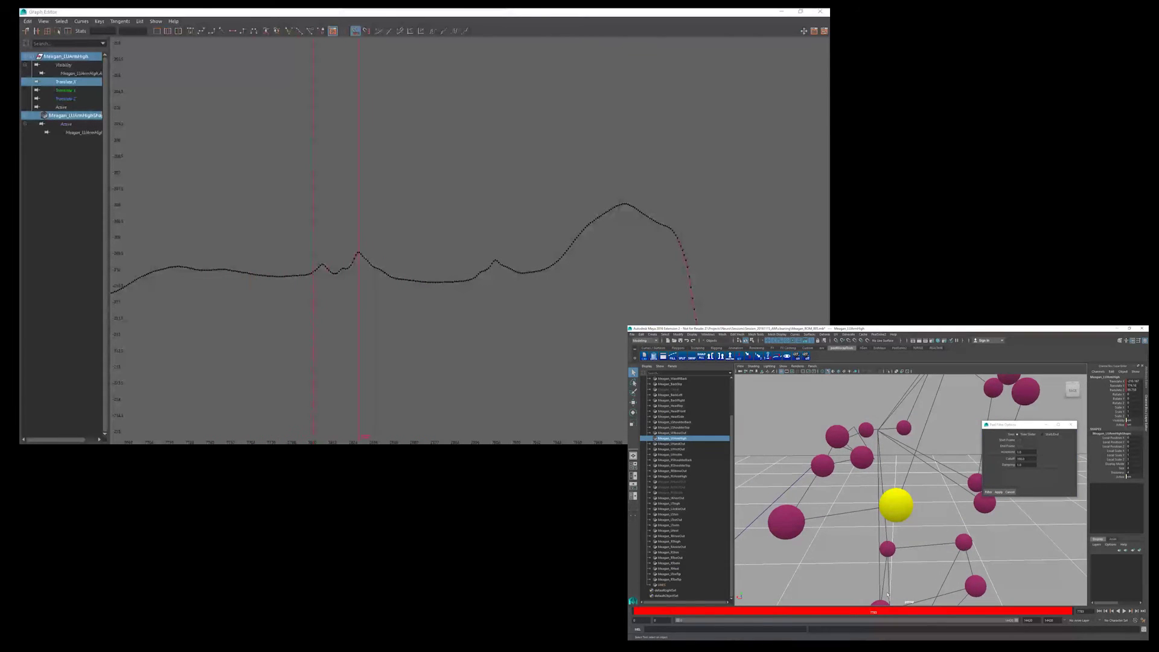
{"action": "key", "text": "alt+v"}
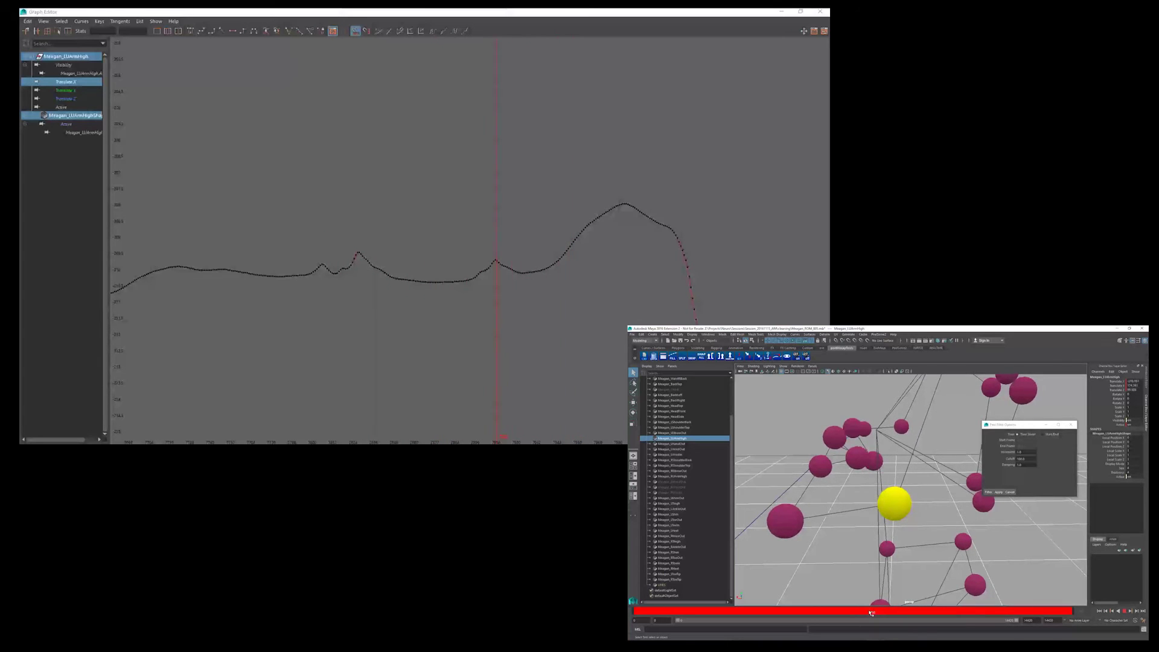
{"action": "left_click_drag", "start_coordinate": [873, 613], "coordinate": [873, 614]}
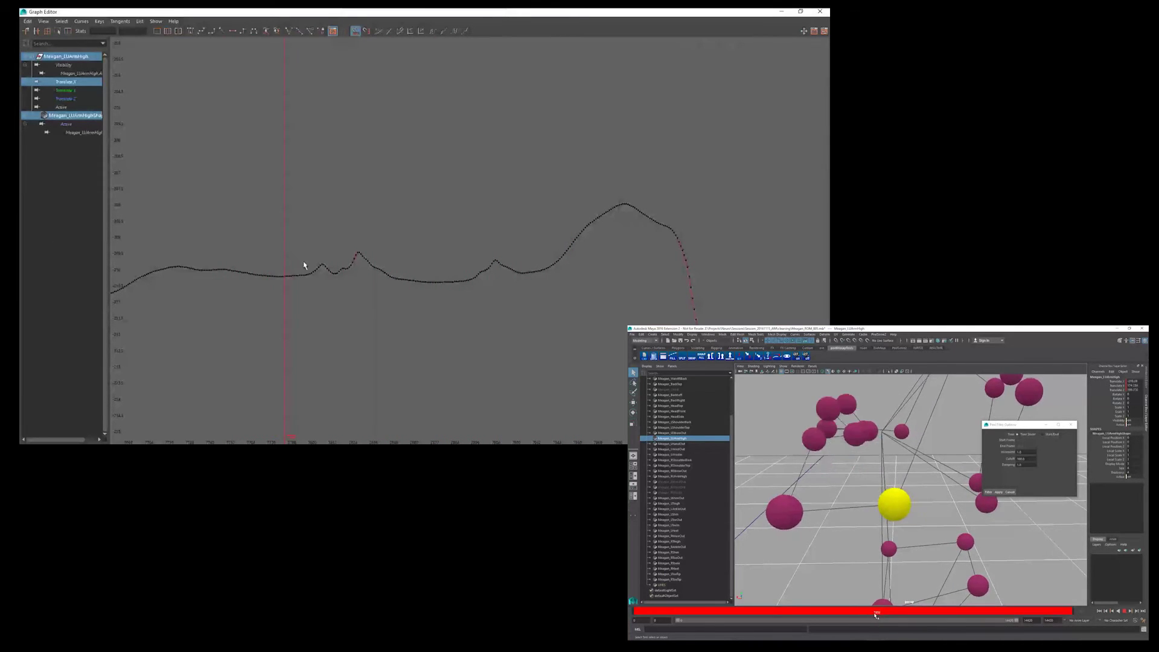
{"action": "key", "text": "ctrl+z"}
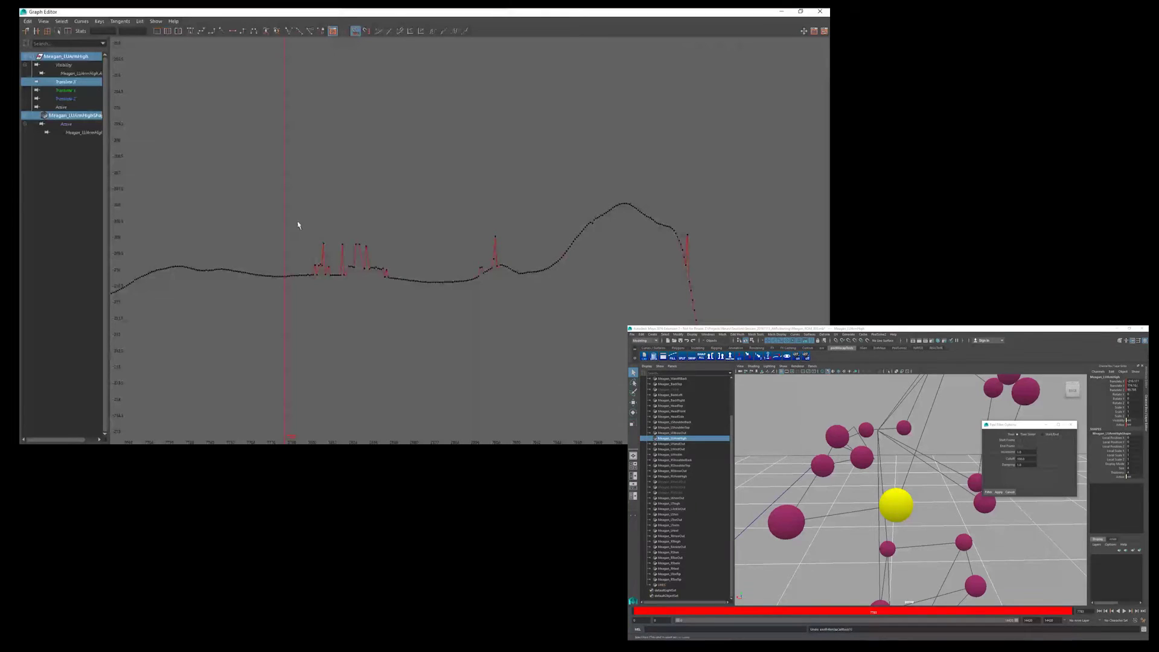
Select the tall spikes and the raised key block along the flat stretch of the LUArmHigh Translate X curve and delete them.
{"action": "left_click_drag", "start_coordinate": [298, 222], "coordinate": [420, 259]}
{"action": "left_click_drag", "start_coordinate": [475, 218], "coordinate": [518, 264]}
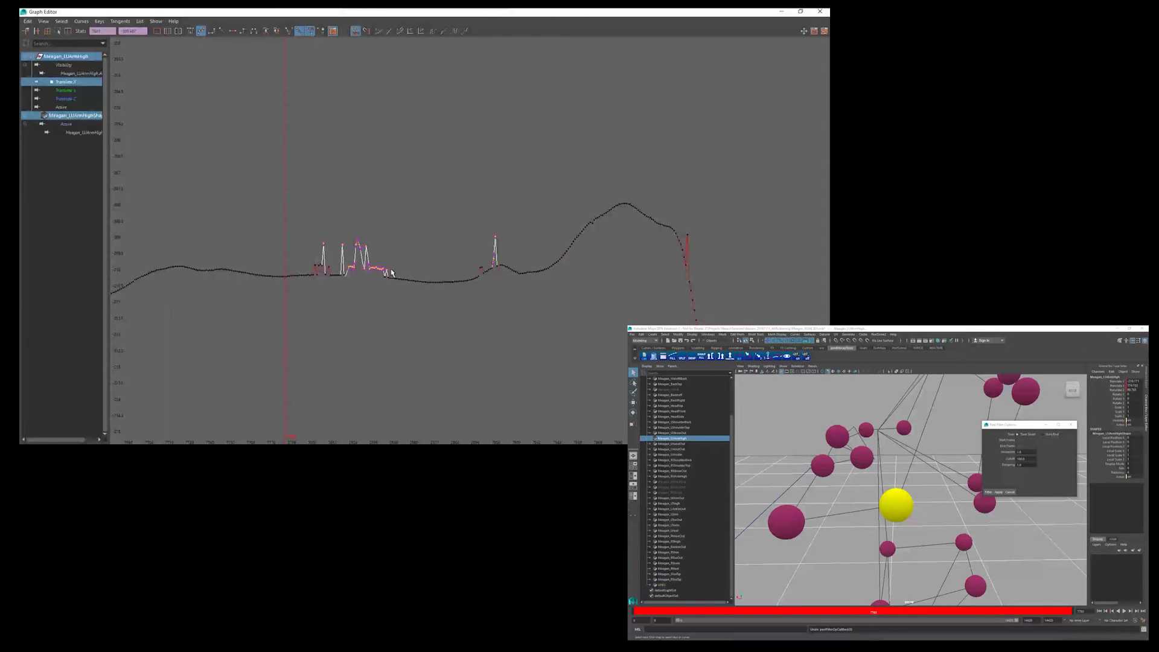
{"action": "key", "text": "Delete"}
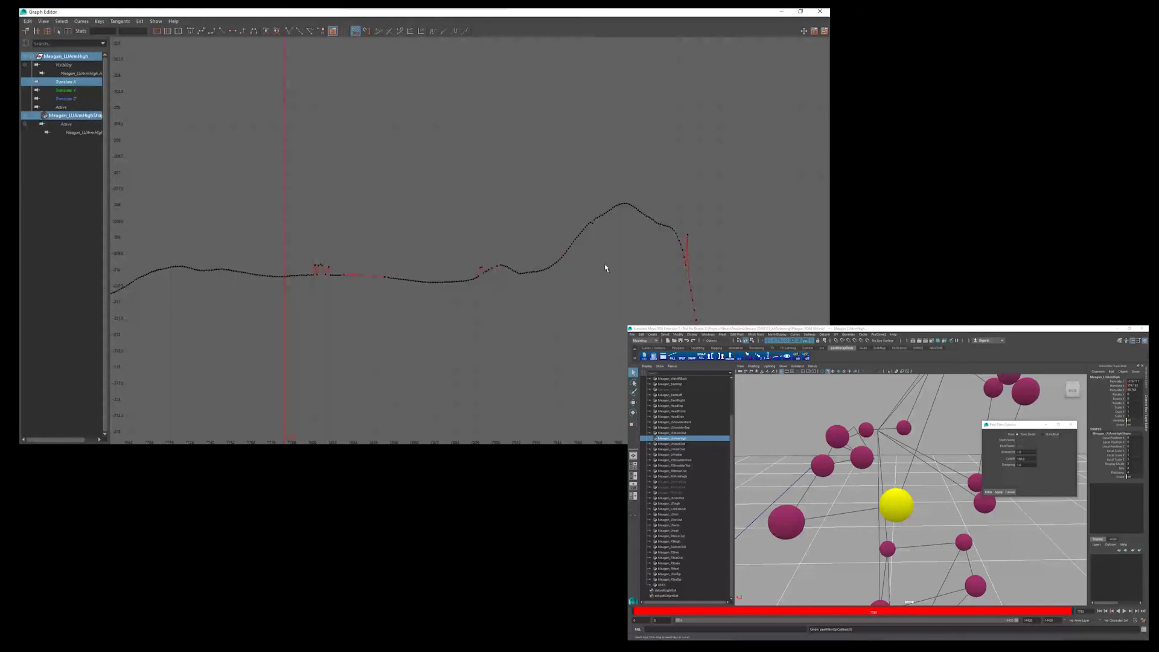
Try the Peel filter on the LUArmHigh curves with the tall spikes removed, and undo it.
{"action": "middle_click_drag", "start_coordinate": [576, 347], "coordinate": [555, 334], "text": "alt"}
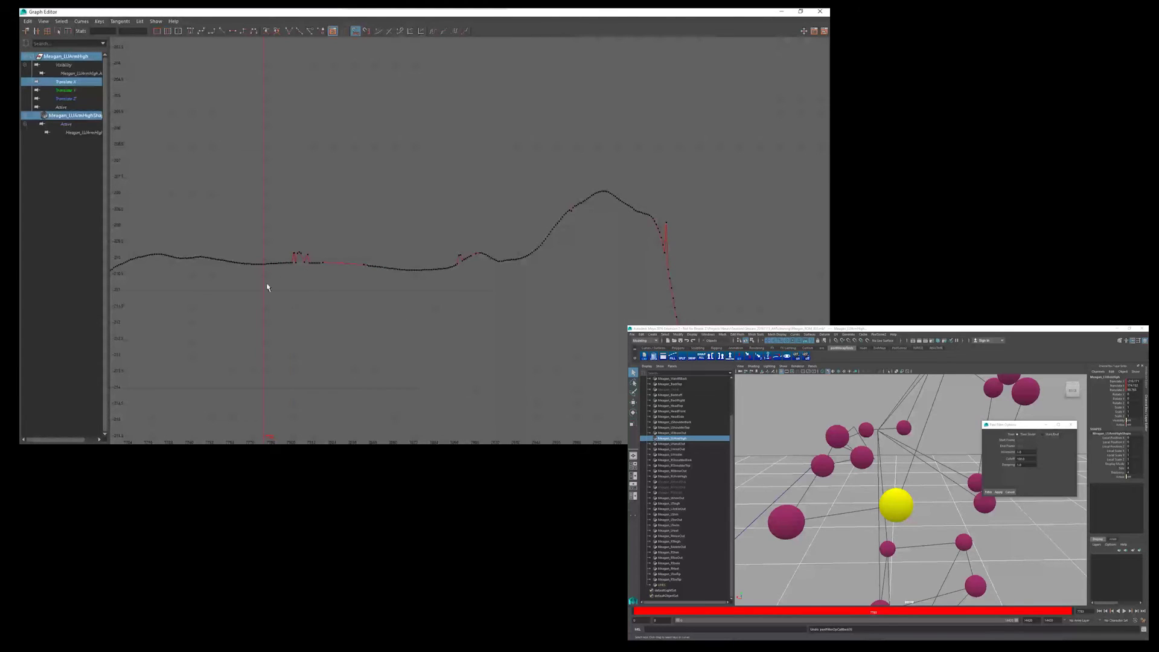
{"action": "key", "text": "ctrl+z"}
{"action": "left_click", "coordinate": [999, 493]}
{"action": "left_click", "coordinate": [988, 494]}
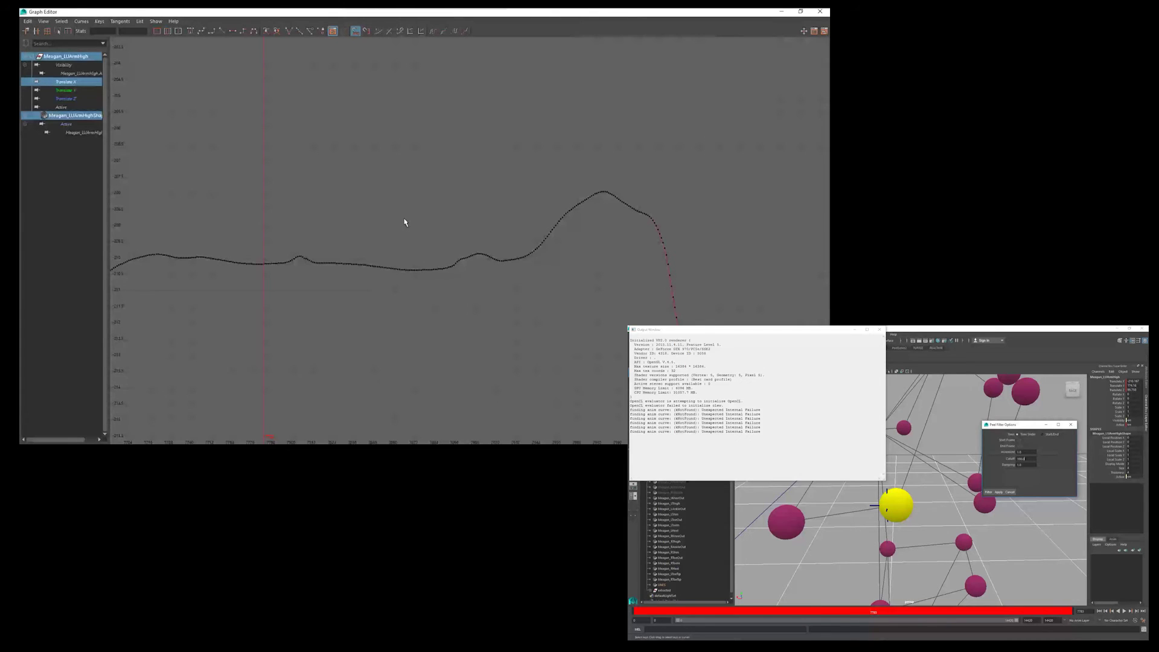
{"action": "key", "text": "ctrl+z"}
Select the remaining small offset keys and the spike on the falling slope of the LUArmHigh Translate X curve, trying and undoing their deletion.
{"action": "left_click_drag", "start_coordinate": [283, 249], "coordinate": [331, 267]}
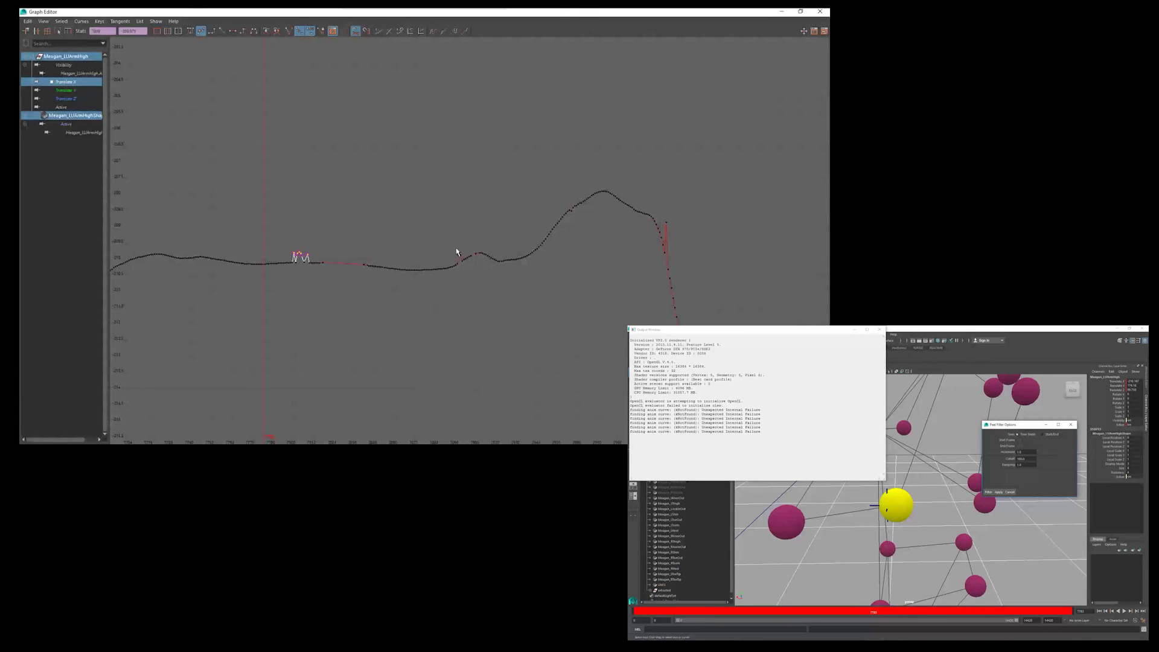
{"action": "left_click_drag", "start_coordinate": [456, 249], "coordinate": [463, 259], "text": "shift"}
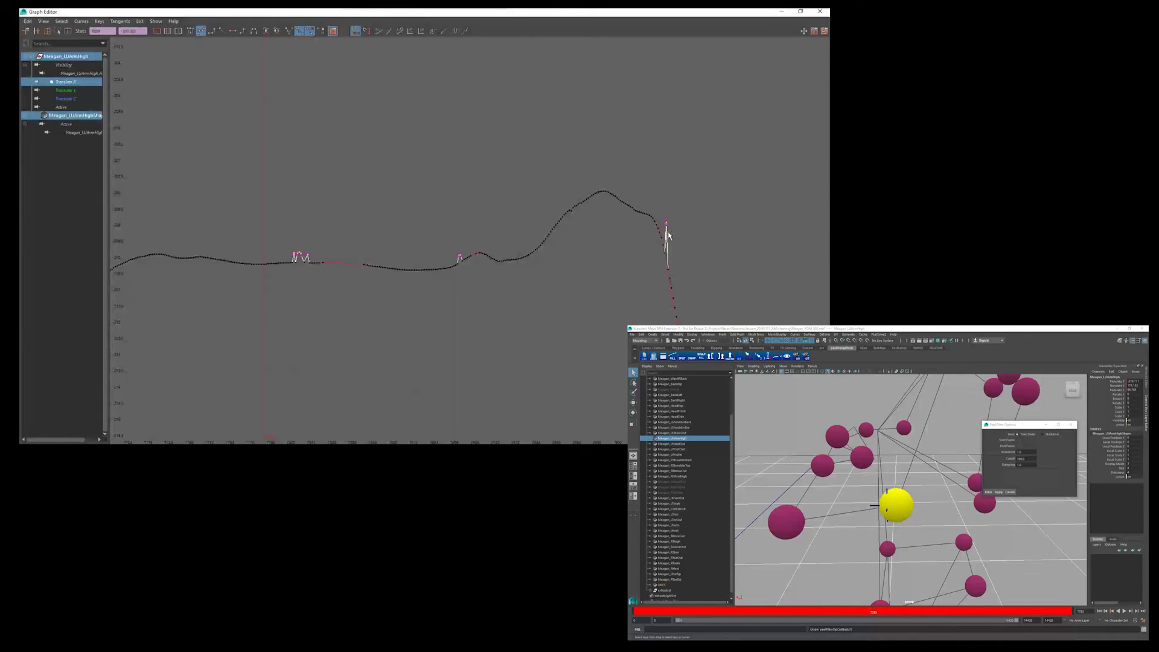
{"action": "key", "text": "Delete"}
{"action": "key", "text": "ctrl+z"}
{"action": "key", "text": "ctrl+z"}
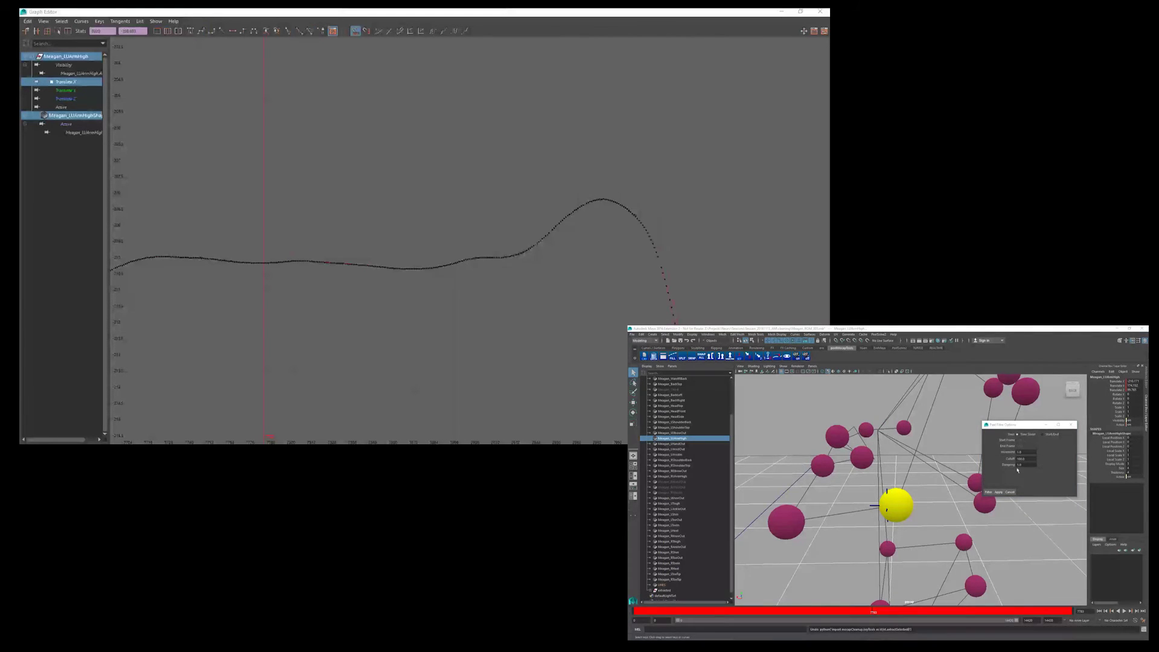
Try the Peel filter on the LUArmHigh curves with a cutoff of 20, and undo the filtering.
{"action": "left_click_drag", "start_coordinate": [1029, 459], "coordinate": [1010, 462]}
{"action": "type", "text": "20"}
{"action": "left_click", "coordinate": [989, 492]}
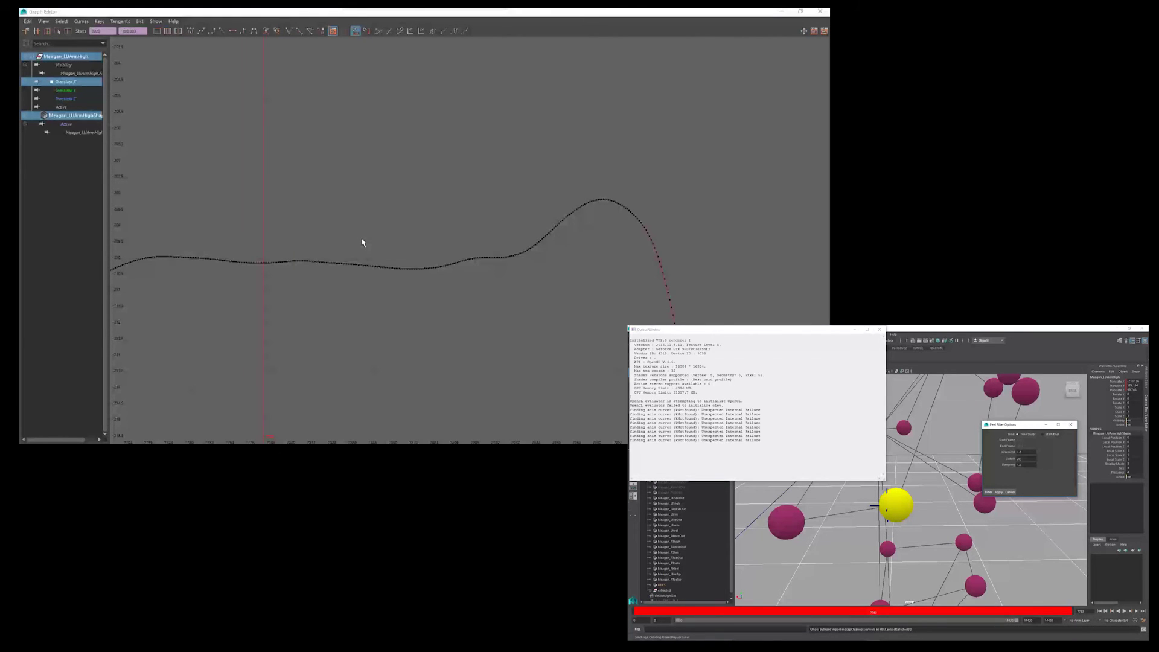
{"action": "left_click", "coordinate": [362, 243]}
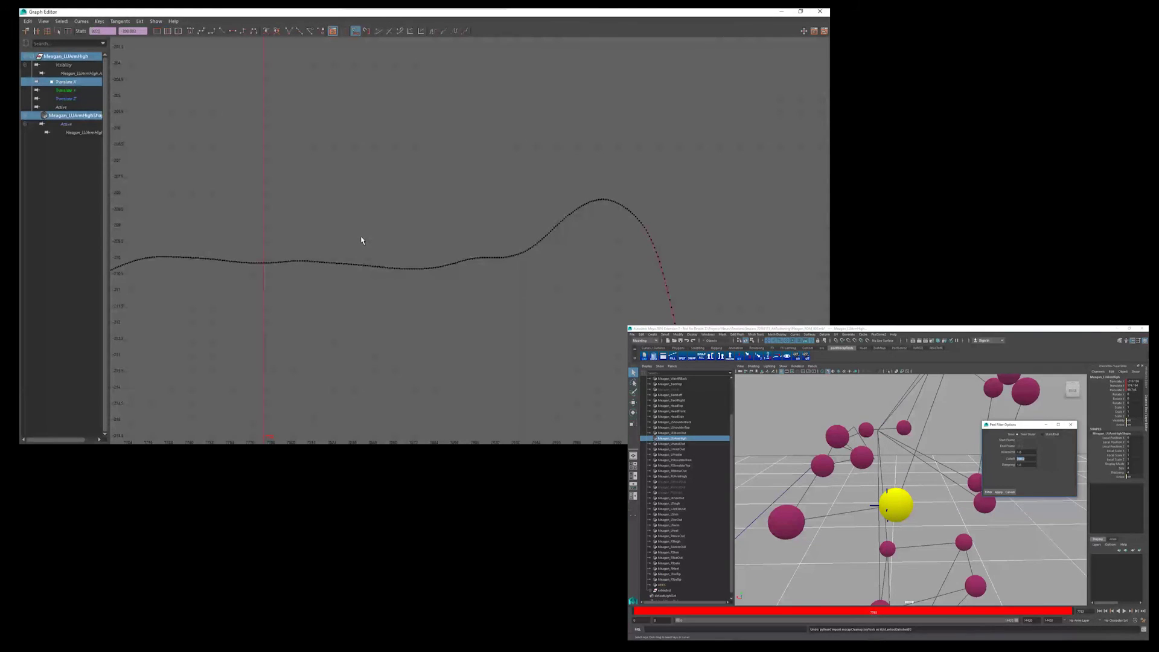
{"action": "key", "text": "ctrl+z"}
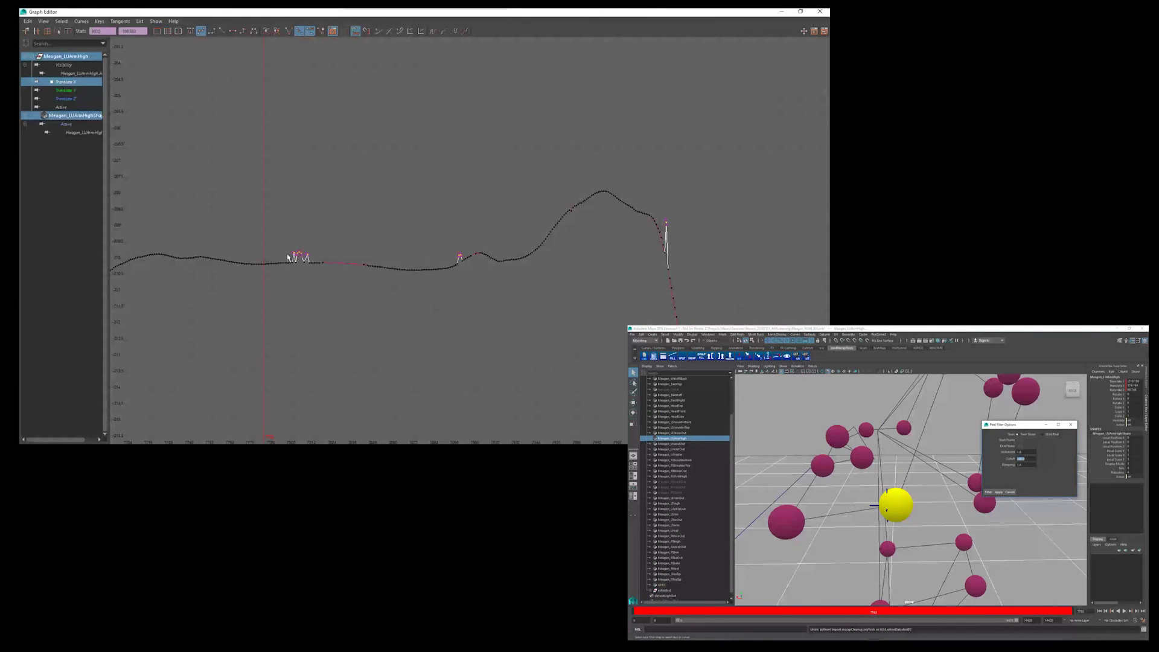
Try the Peel filter on the LUArmHigh curves with a cutoff of 150, and undo the filtering.
{"action": "key", "text": "ctrl+z"}
{"action": "key", "text": "ctrl+z"}
{"action": "left_click", "coordinate": [451, 190]}
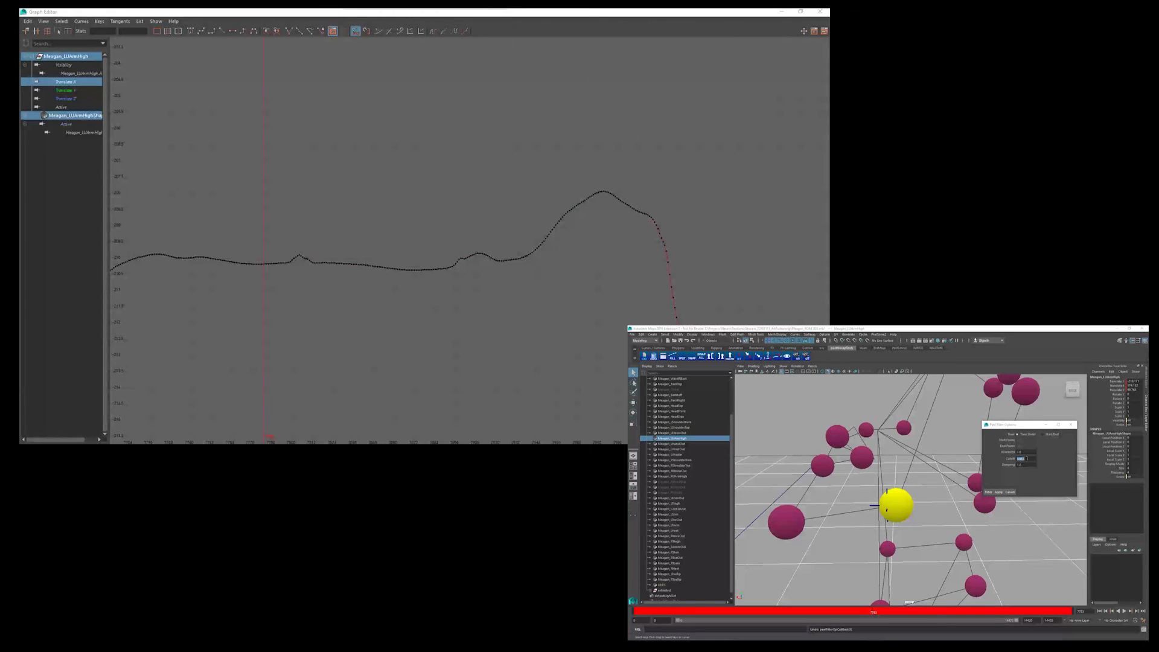
{"action": "type", "text": "150"}
{"action": "left_click", "coordinate": [990, 493]}
{"action": "key", "text": "ctrl+z"}
{"action": "key", "text": "ctrl+z"}
Try the Peel filter on the LUArmHigh curves with a cutoff of 60, compare the filtered and unfiltered curves, and undo the filtering.
{"action": "double_click", "coordinate": [1027, 459]}
{"action": "type", "text": "60"}
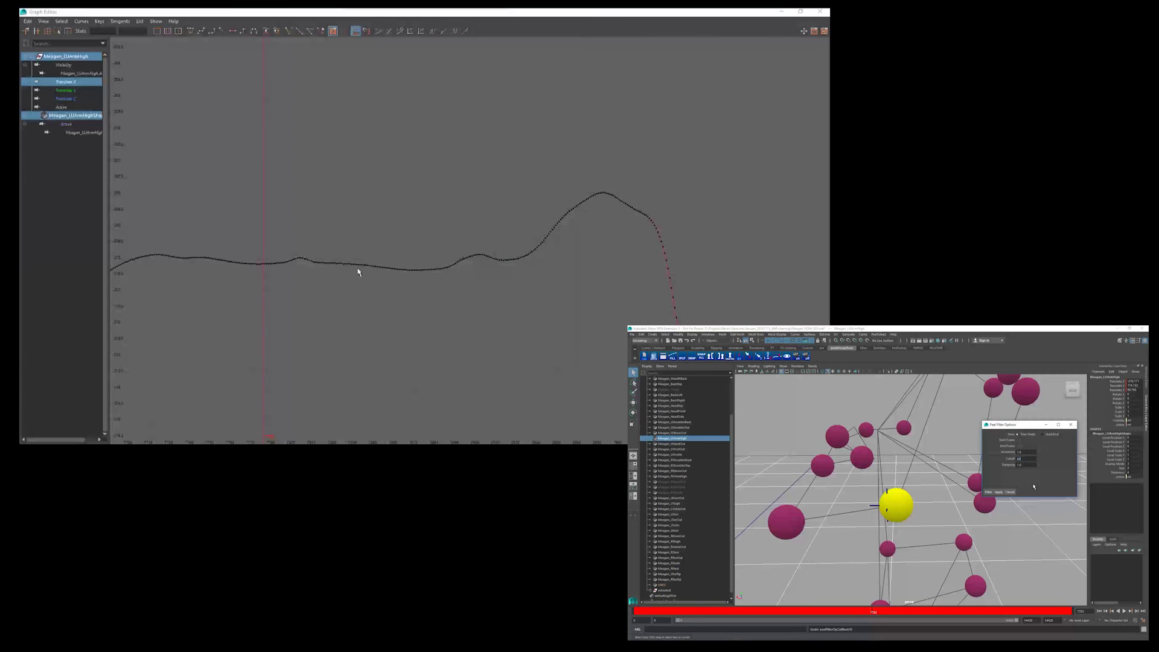
{"action": "left_click", "coordinate": [989, 492]}
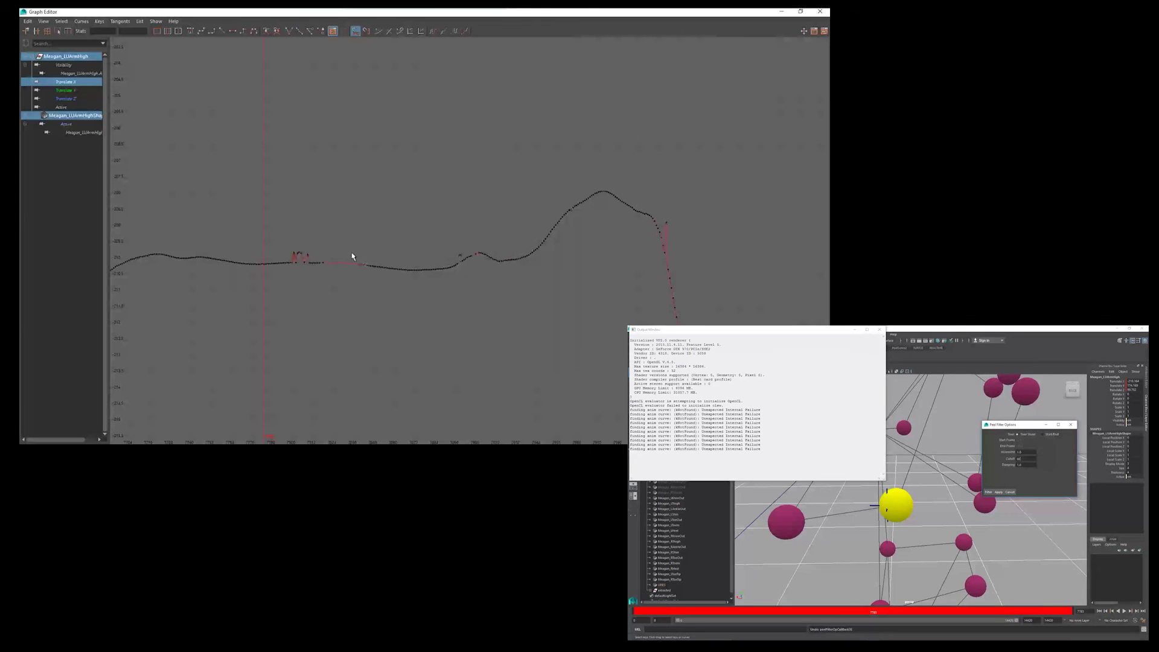
{"action": "key", "text": "ctrl+z"}
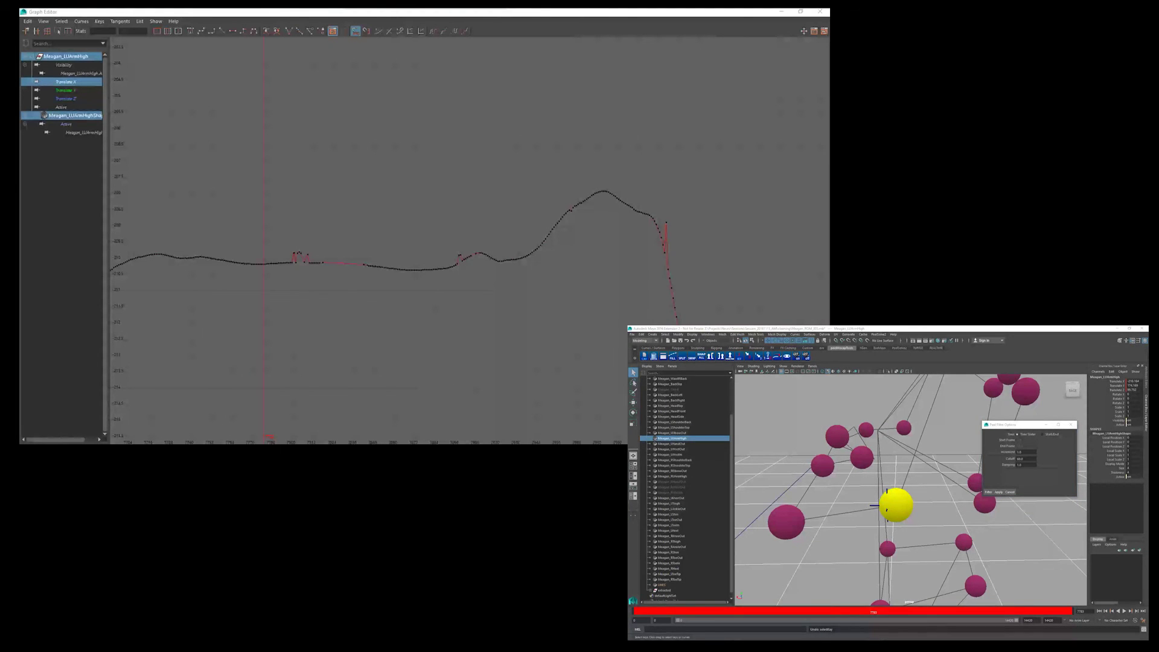
{"action": "key", "text": "ctrl+y"}
{"action": "key", "text": "ctrl+z"}
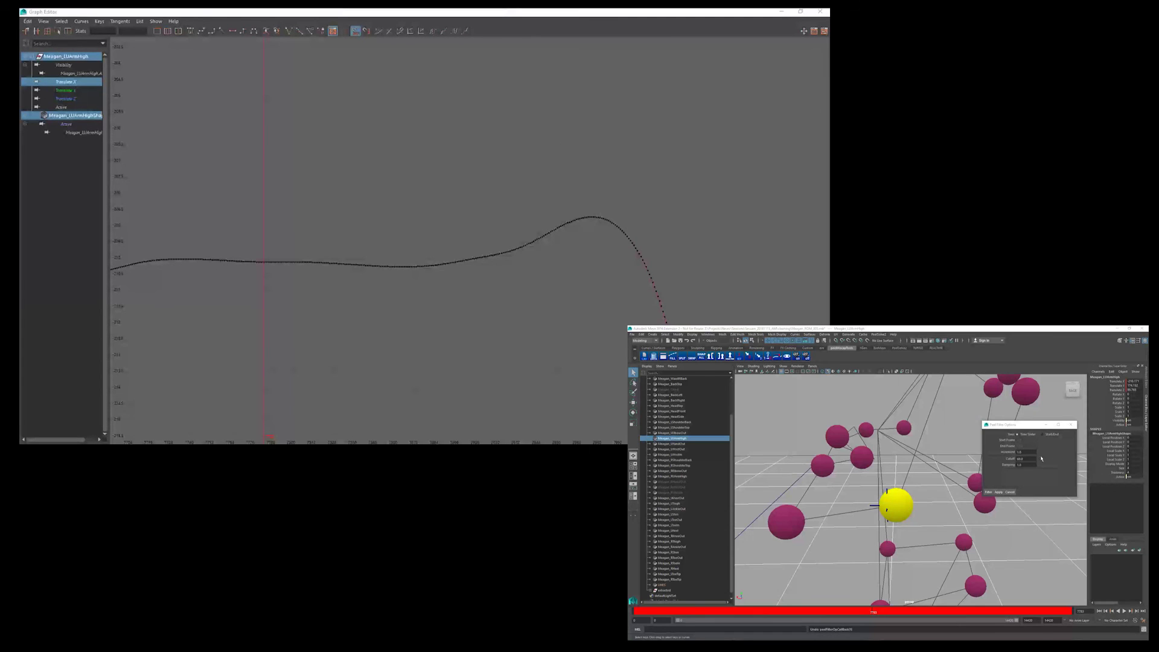
Change the Peel filter cutoff once more and refilter the LUArmHigh curves.
{"action": "double_click", "coordinate": [1021, 459]}
{"action": "left_click", "coordinate": [988, 492]}
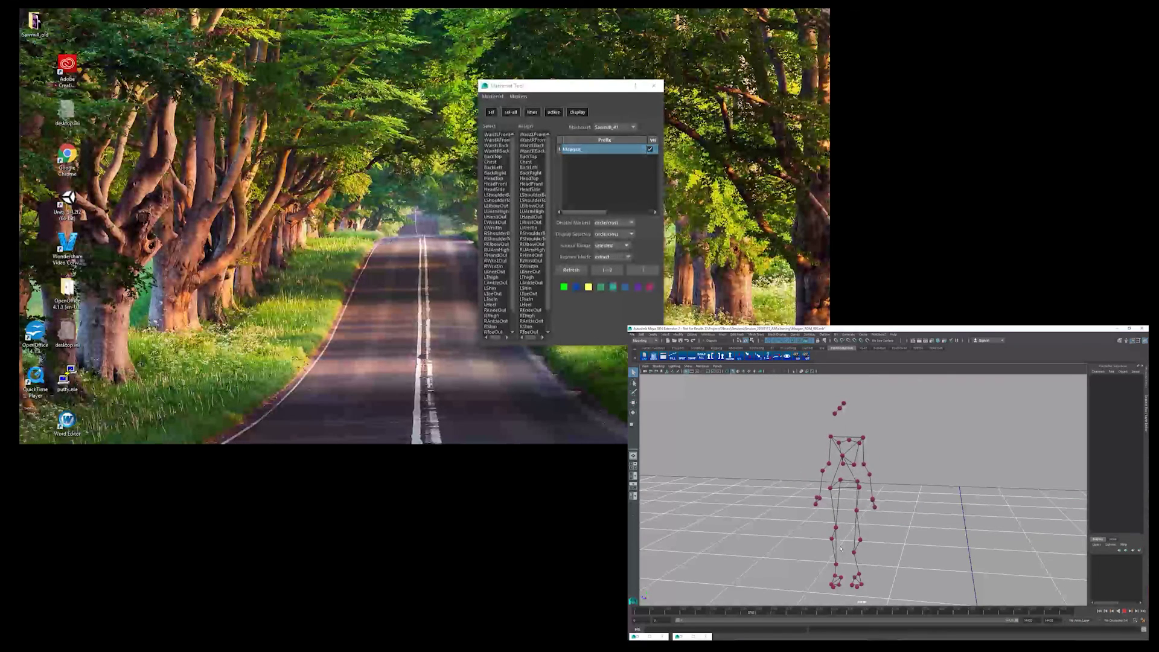
Review the playback of the full-body marker skeleton from the side and from above.
{"action": "left_click_drag", "start_coordinate": [864, 557], "coordinate": [1021, 579], "text": "alt"}
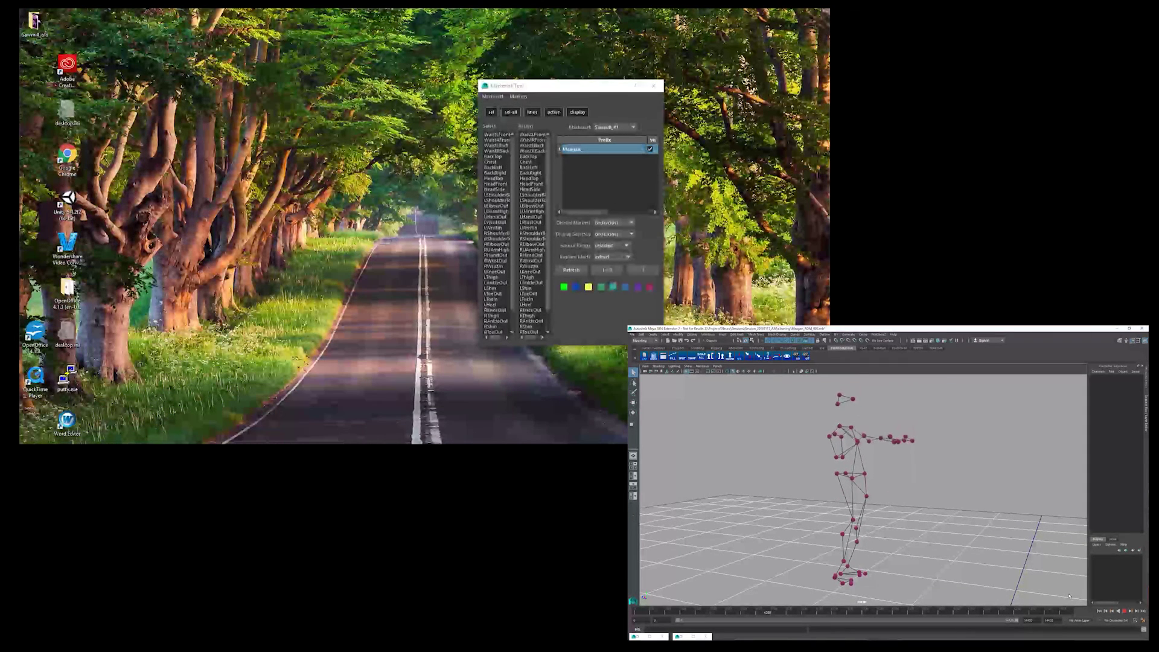
{"action": "left_click_drag", "start_coordinate": [993, 578], "coordinate": [921, 566], "text": "alt"}
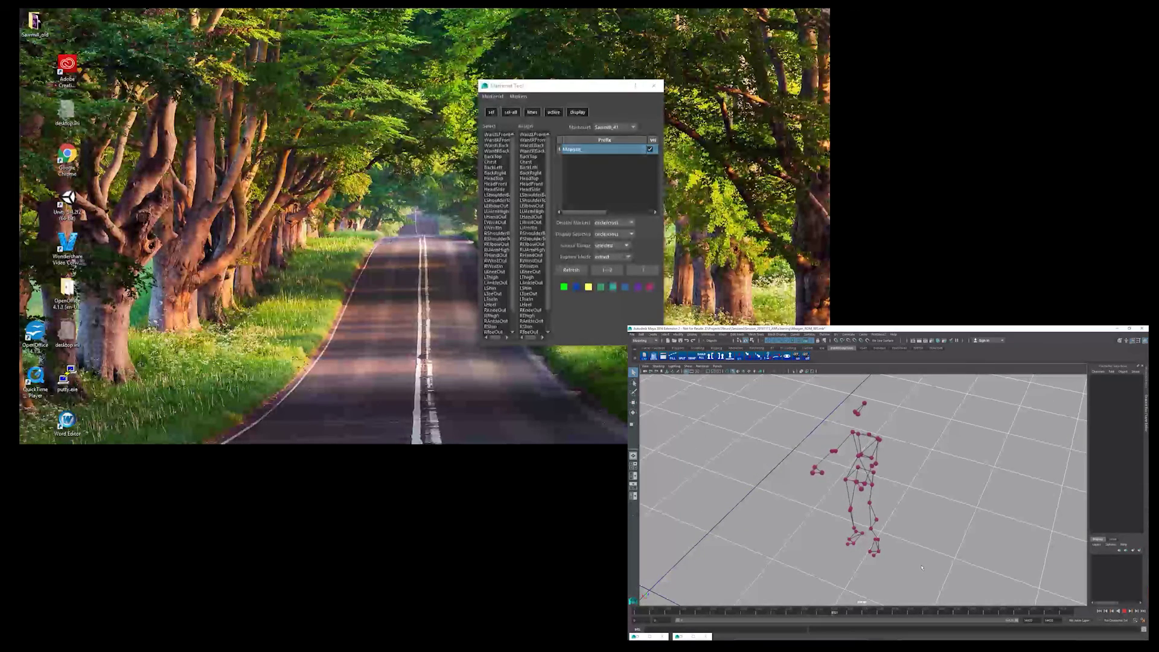